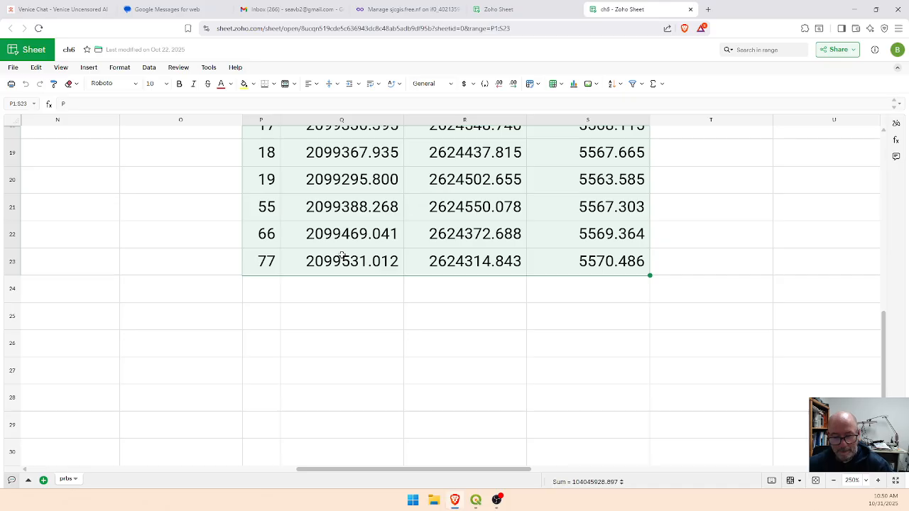
# Step: Copy the selected point table P1:S23 from the sheet and paste it into a new untitled Notepad document
pyautogui.hotkey('ctrl', 'c')
pyautogui.click(412, 500)
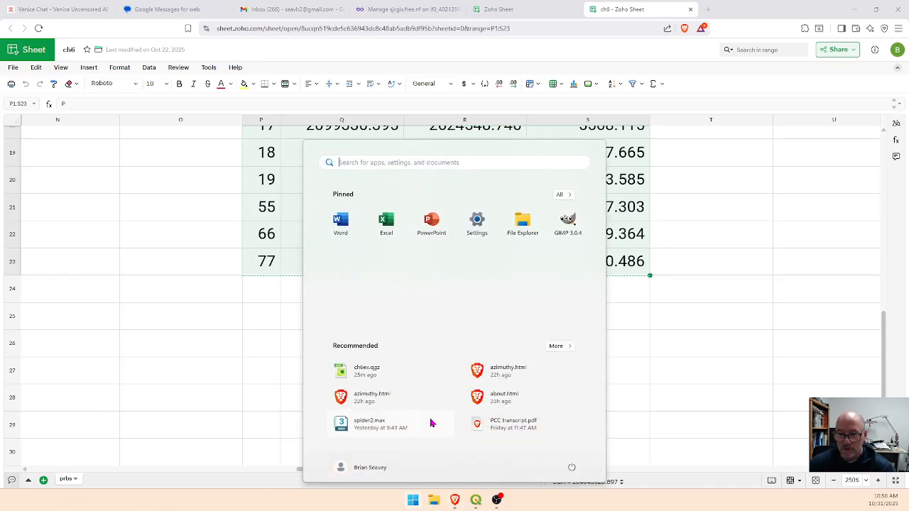
pyautogui.write('note')
pyautogui.press('Return')
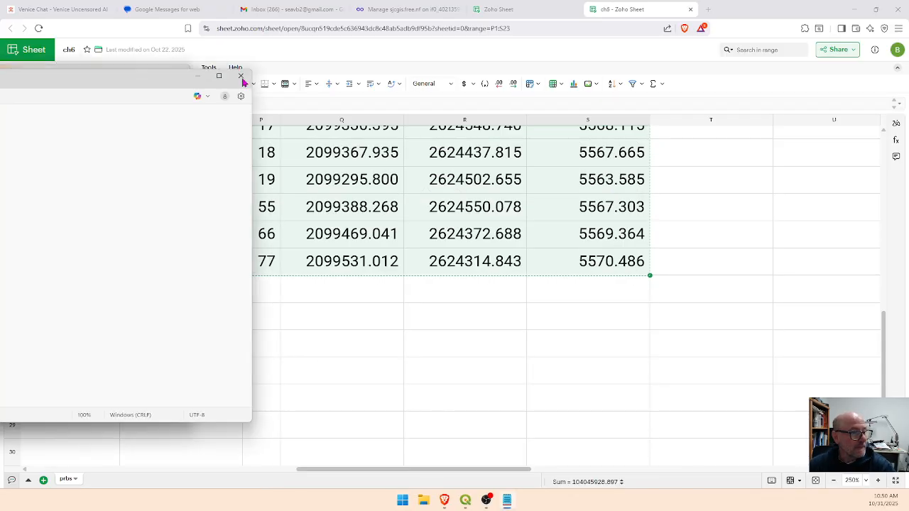
pyautogui.moveTo(242, 78); pyautogui.dragTo(666, 55)
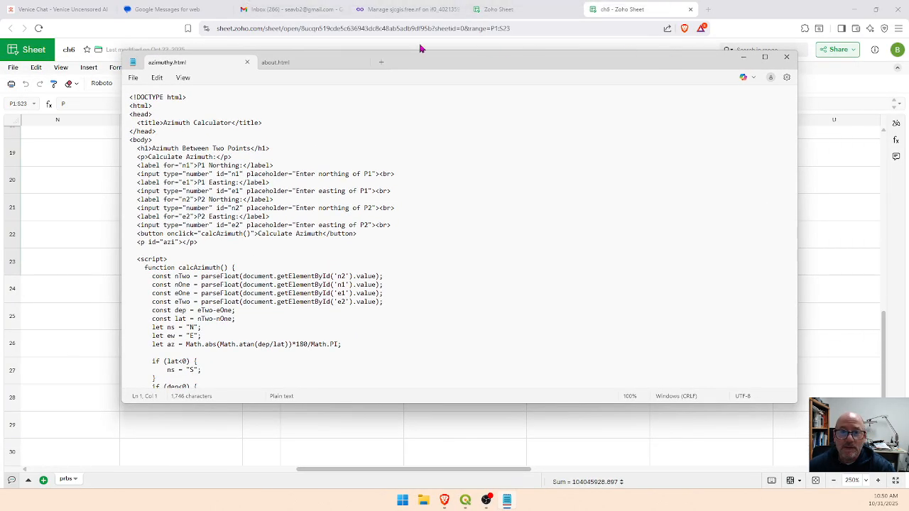
pyautogui.click(382, 62)
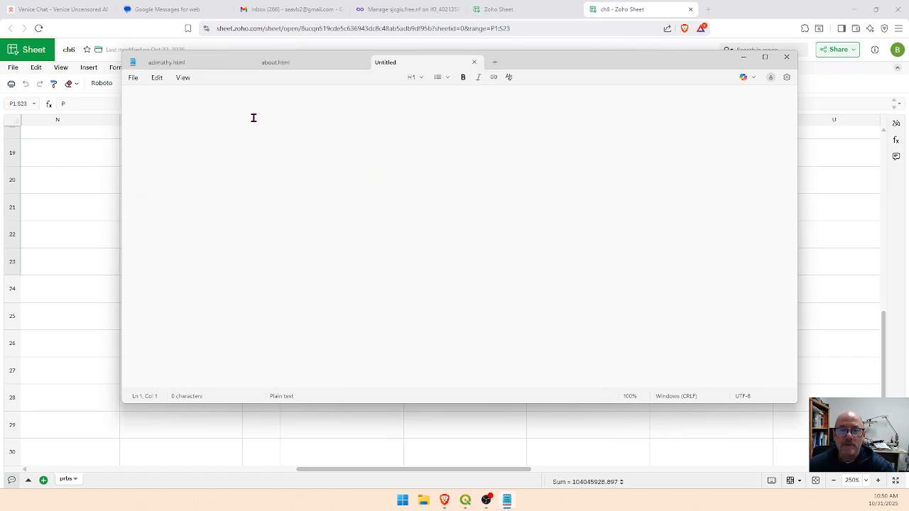
pyautogui.hotkey('ctrl', 'v')
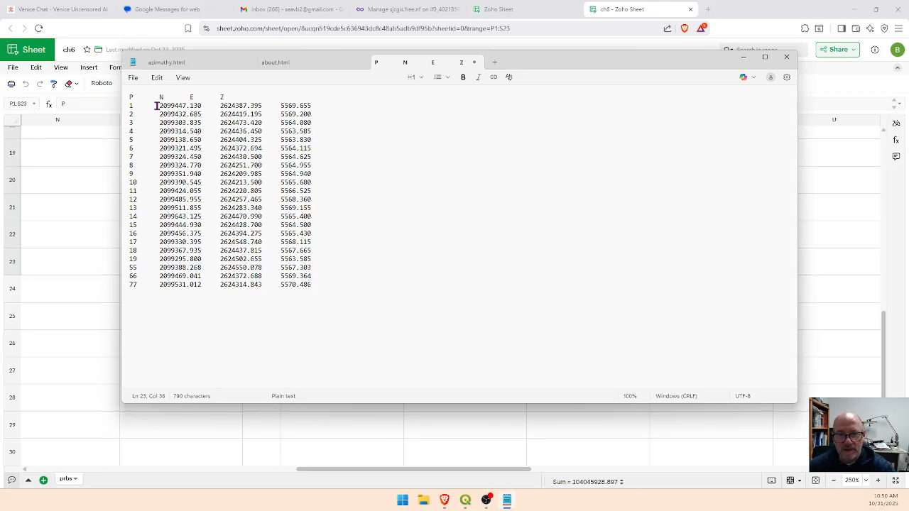
# Step: Replace every tab gap between the pasted columns with a comma throughout the document
pyautogui.moveTo(157, 106); pyautogui.dragTo(142, 107)
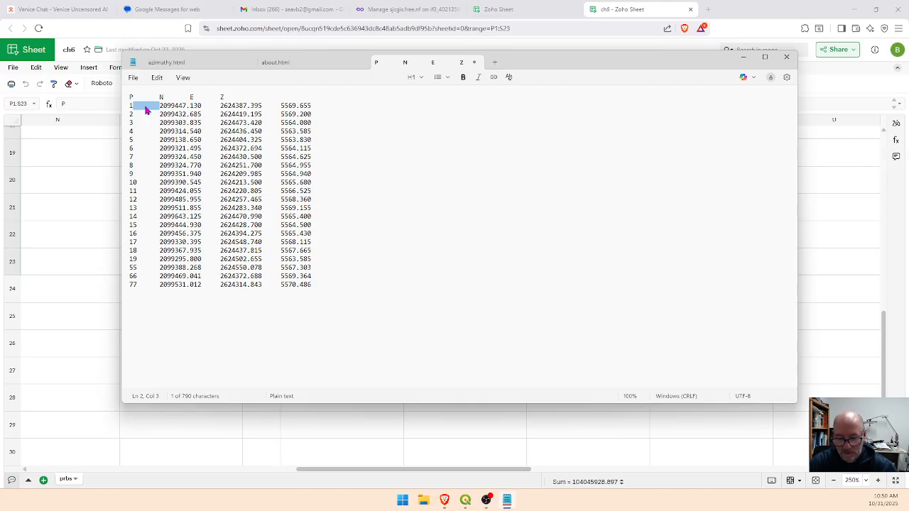
pyautogui.hotkey('ctrl', 'h')
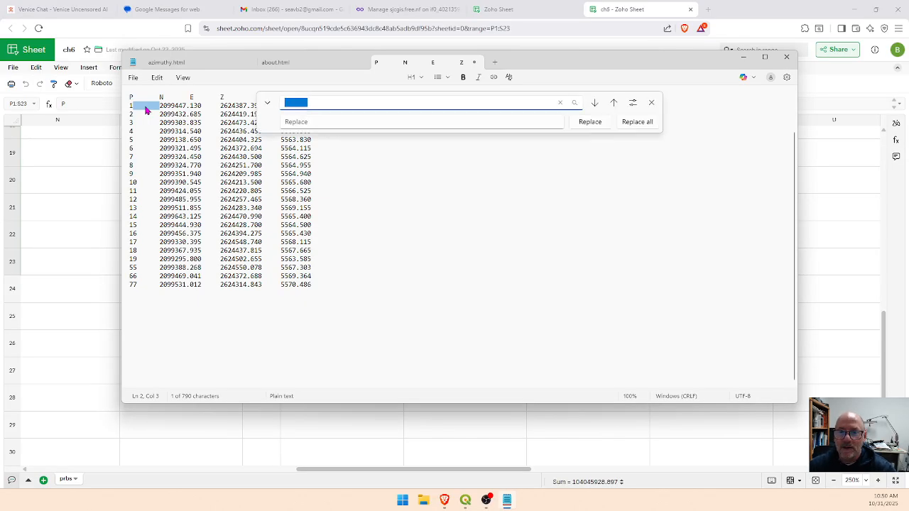
pyautogui.click(309, 123)
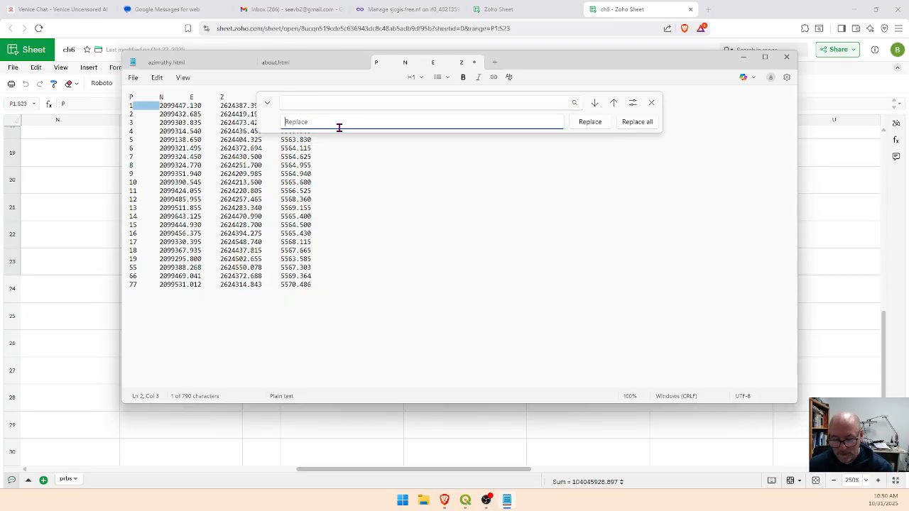
pyautogui.write(',')
pyautogui.click(644, 122)
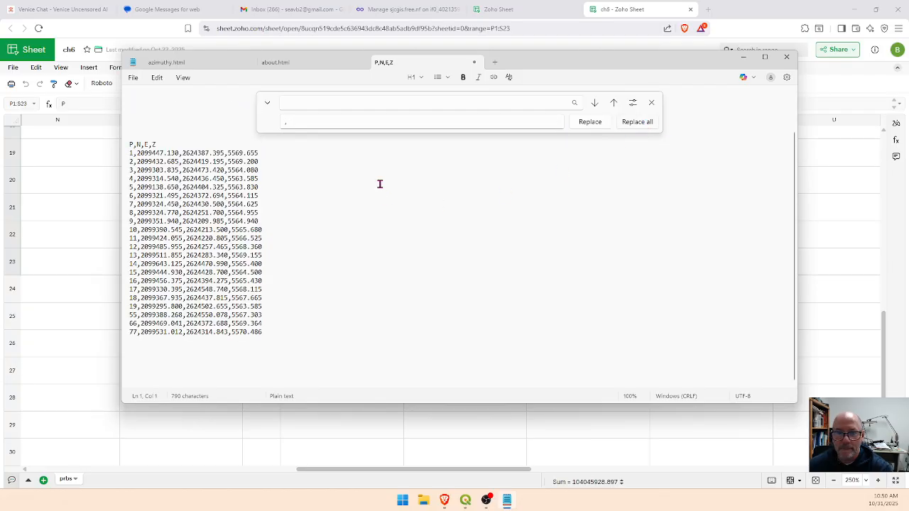
pyautogui.click(651, 102)
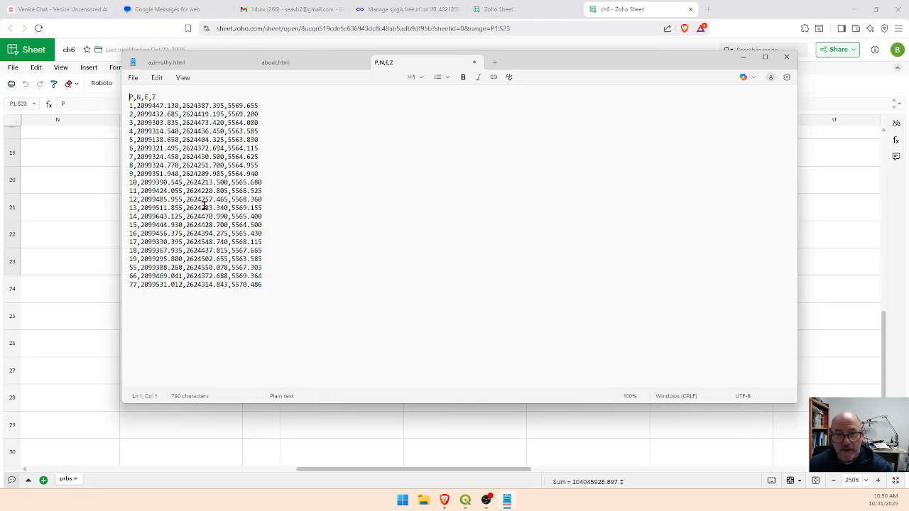
# Step: Start saving the text as a new file in the DRFT119\bws folder on the autodesk (Y:) drive
pyautogui.click(131, 78)
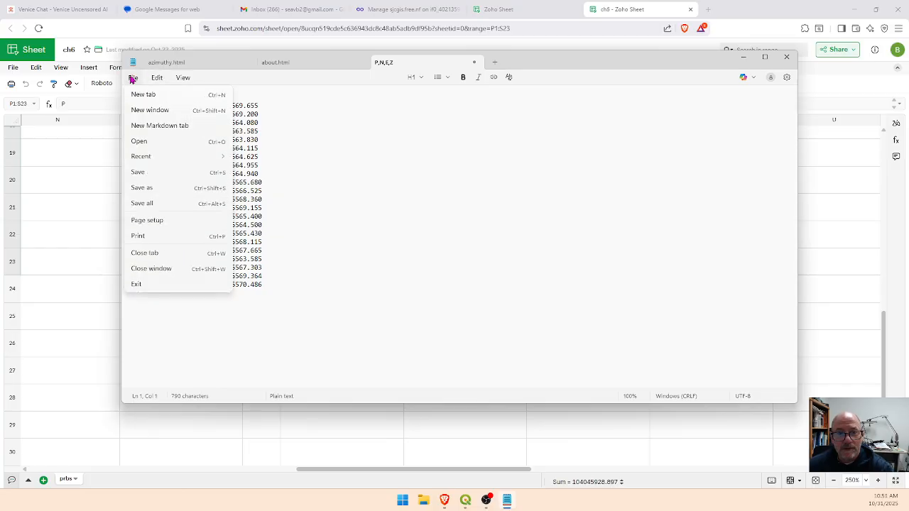
pyautogui.click(149, 189)
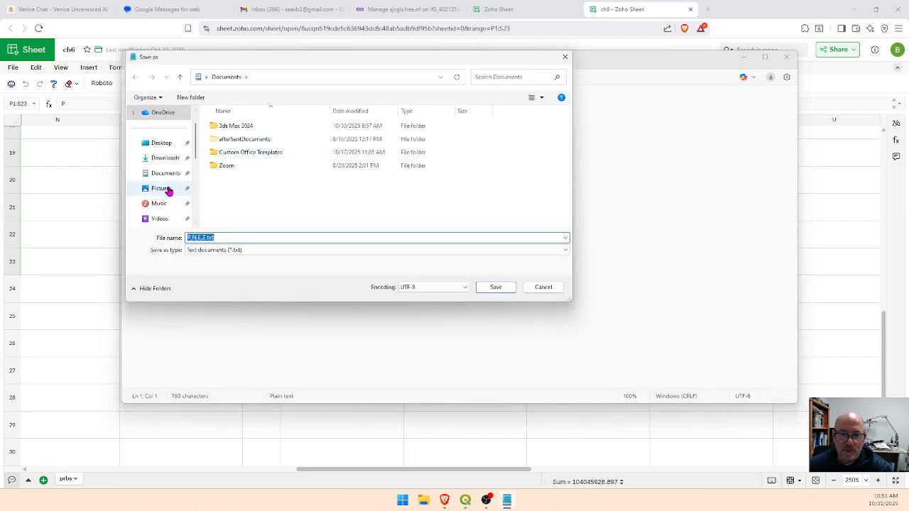
pyautogui.scroll(-5, 167, 188)
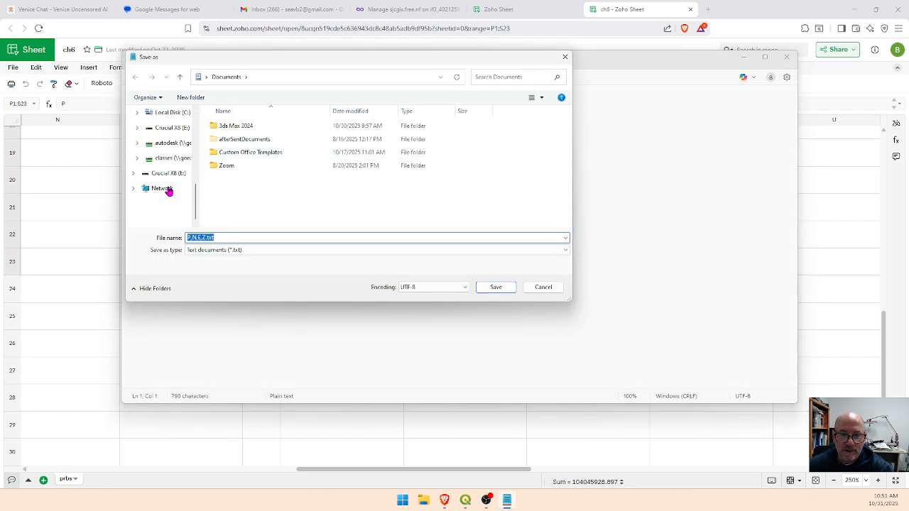
pyautogui.click(163, 143)
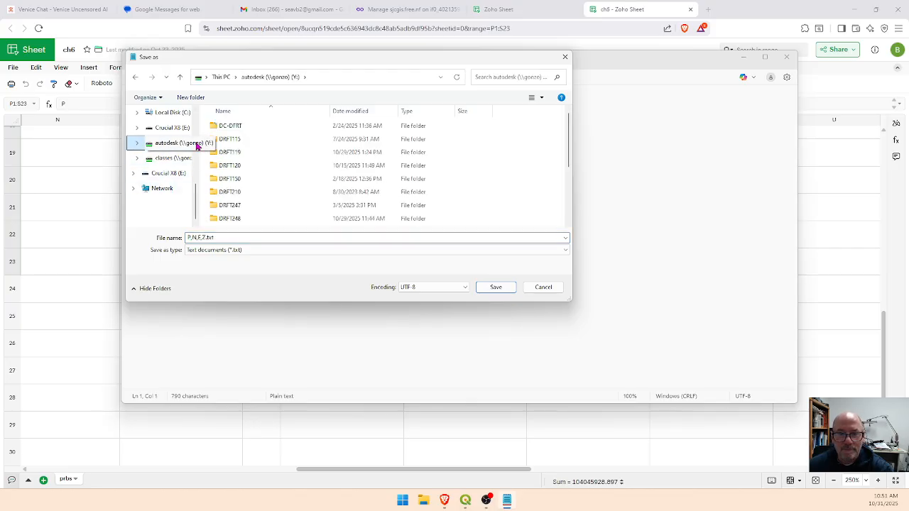
pyautogui.doubleClick(229, 153)
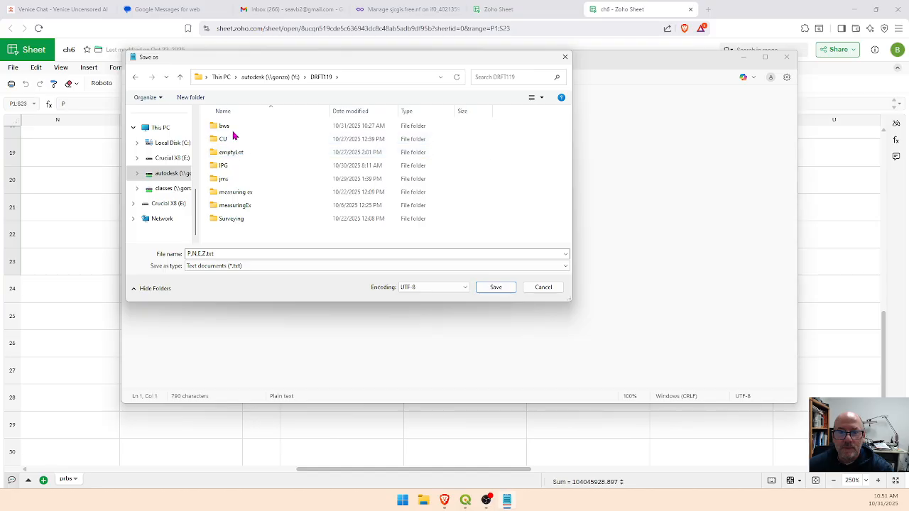
pyautogui.click(233, 127)
pyautogui.doubleClick(232, 126)
# Step: Save the file as lawn.csv with the All files type and close Notepad
pyautogui.click(217, 253)
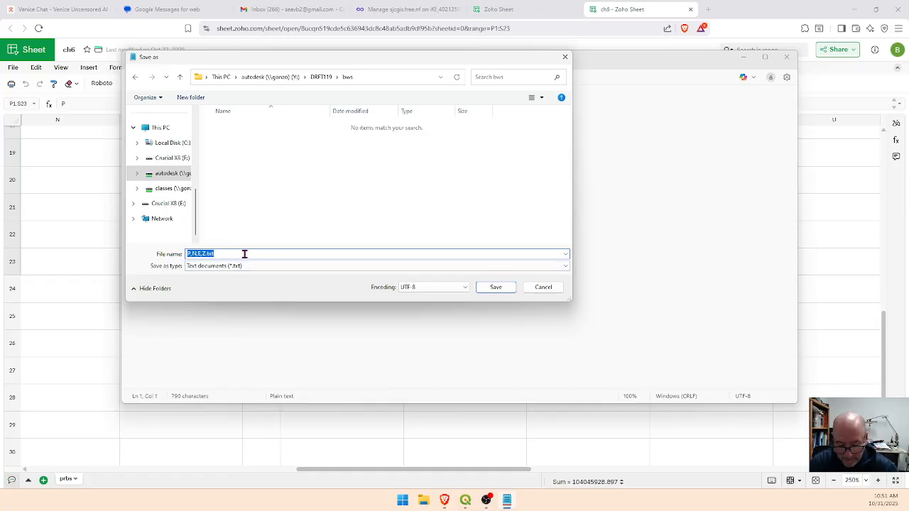
pyautogui.write('l')
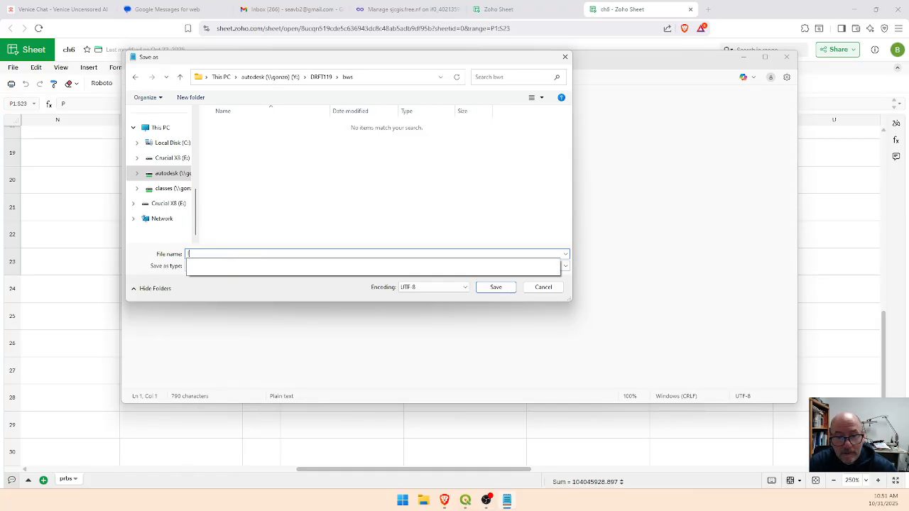
pyautogui.write('awn.csv')
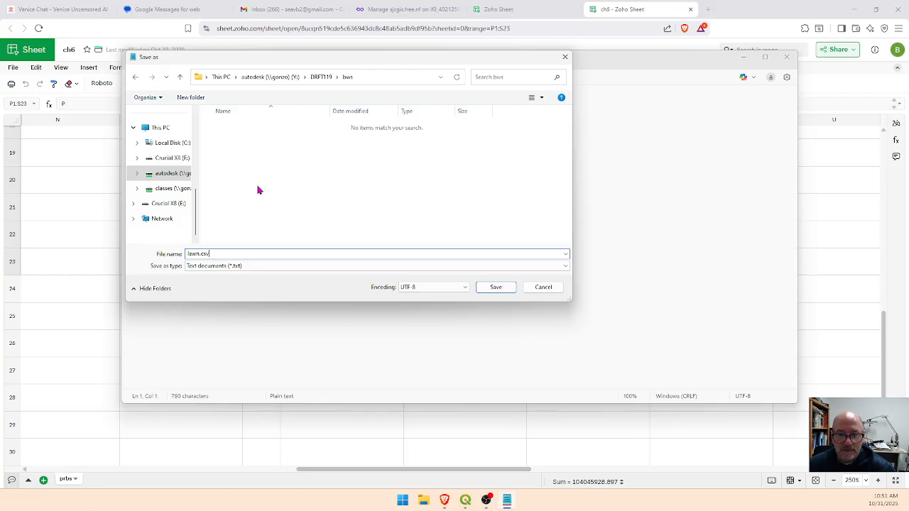
pyautogui.click(240, 268)
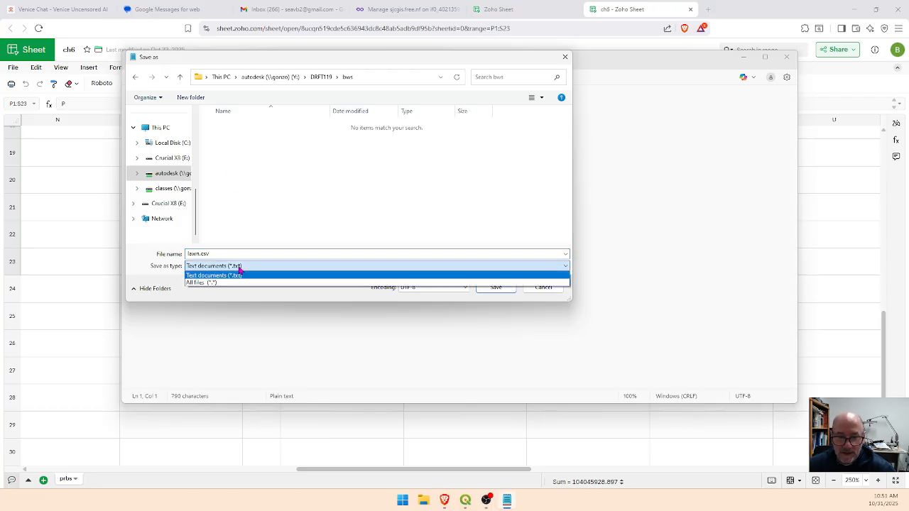
pyautogui.click(219, 284)
pyautogui.click(216, 254)
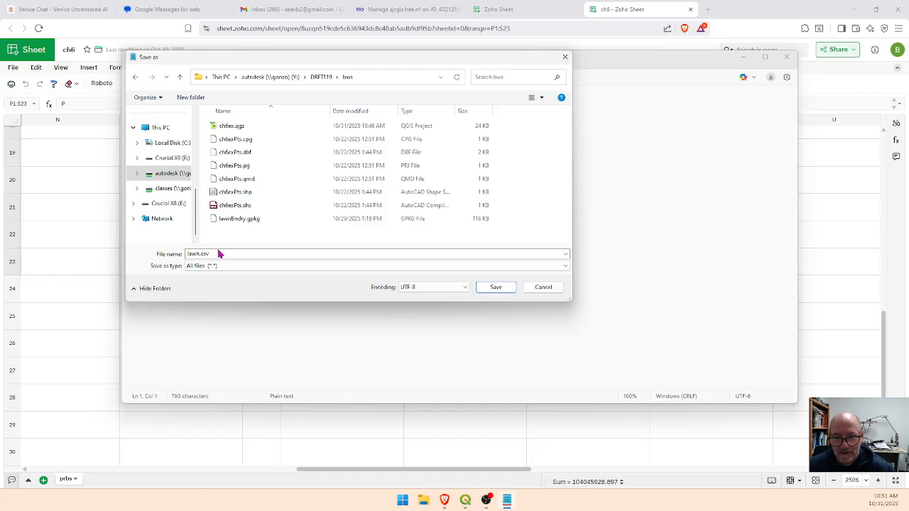
pyautogui.click(496, 289)
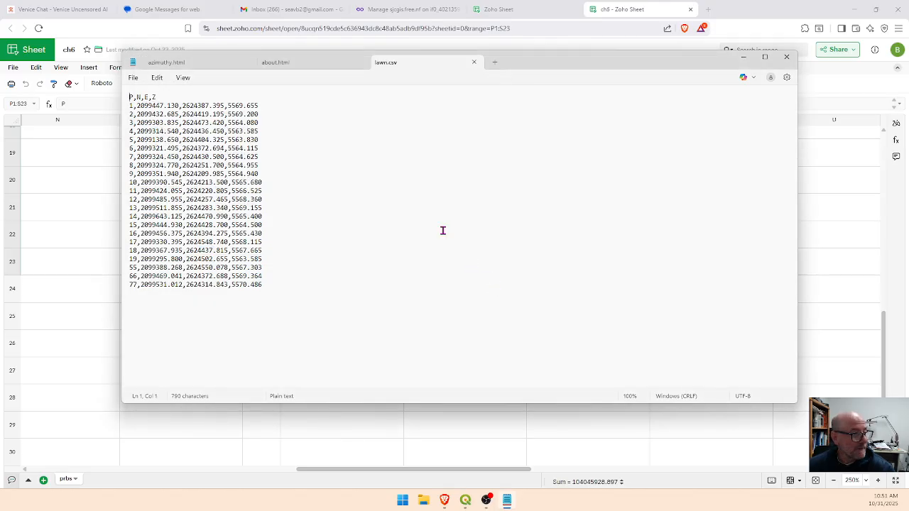
pyautogui.click(786, 56)
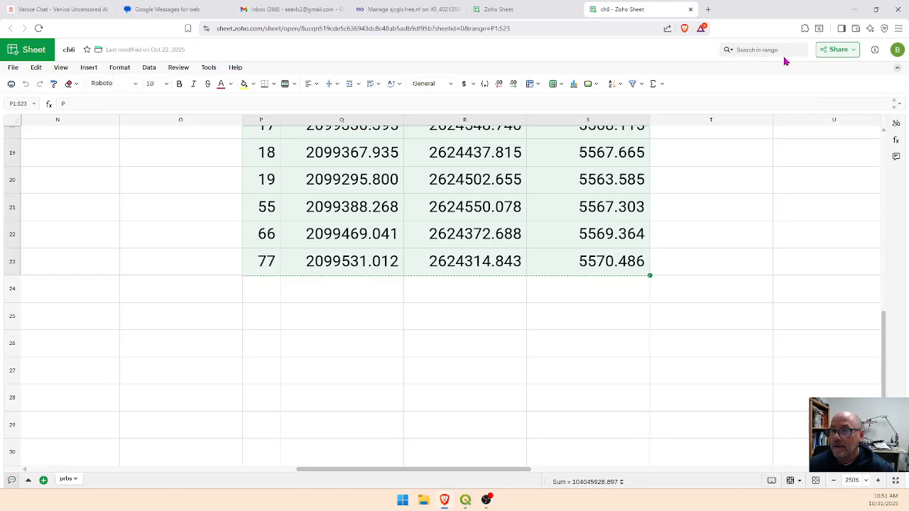
# Step: Switch to QGIS and load lawn.csv from Y: DRFT119\bws as the source for a new delimited text layer
pyautogui.click(475, 500)
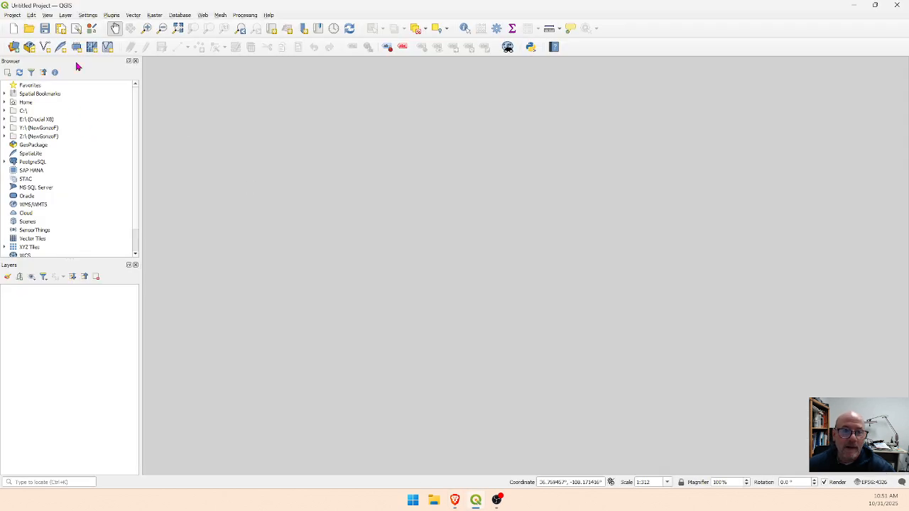
pyautogui.click(66, 15)
pyautogui.moveTo(89, 44)
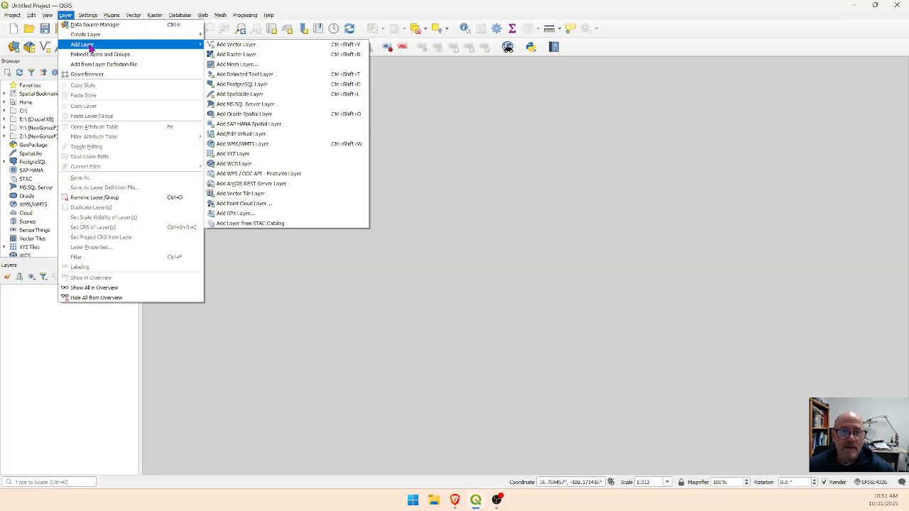
pyautogui.click(290, 76)
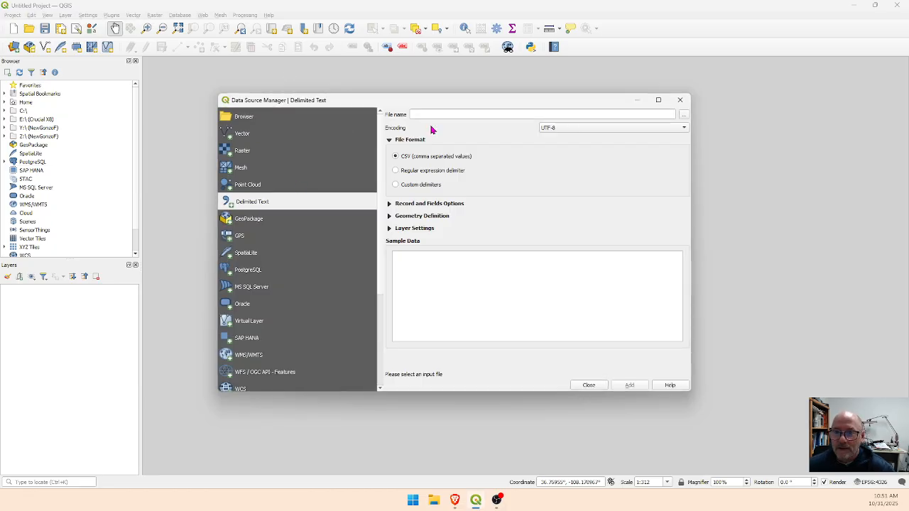
pyautogui.click(684, 114)
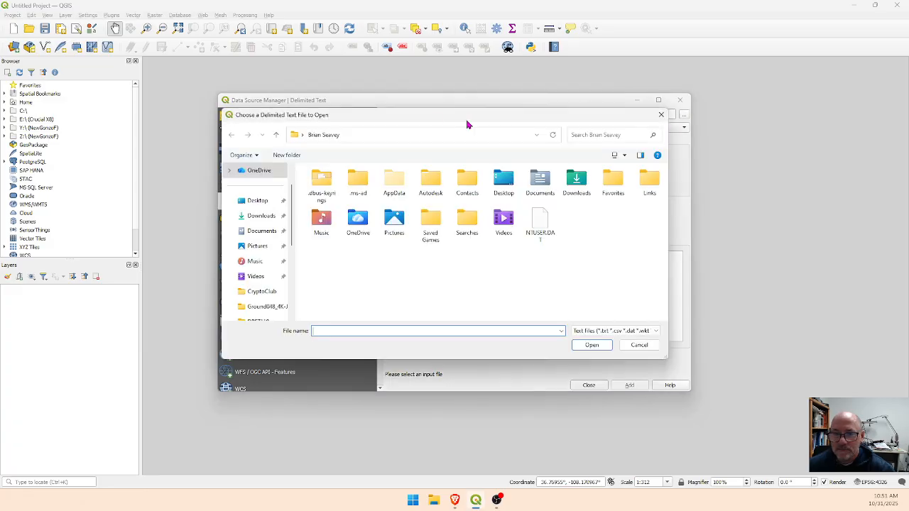
pyautogui.scroll(-3, 253, 298)
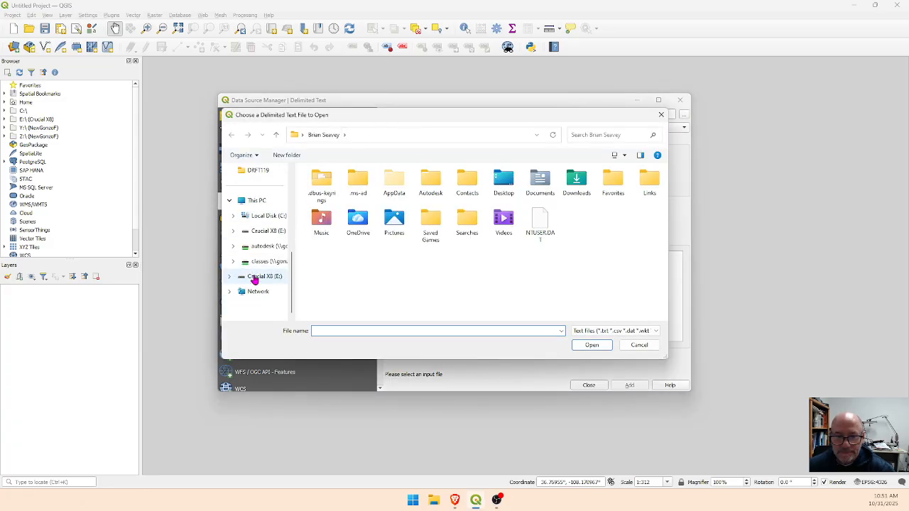
pyautogui.click(263, 247)
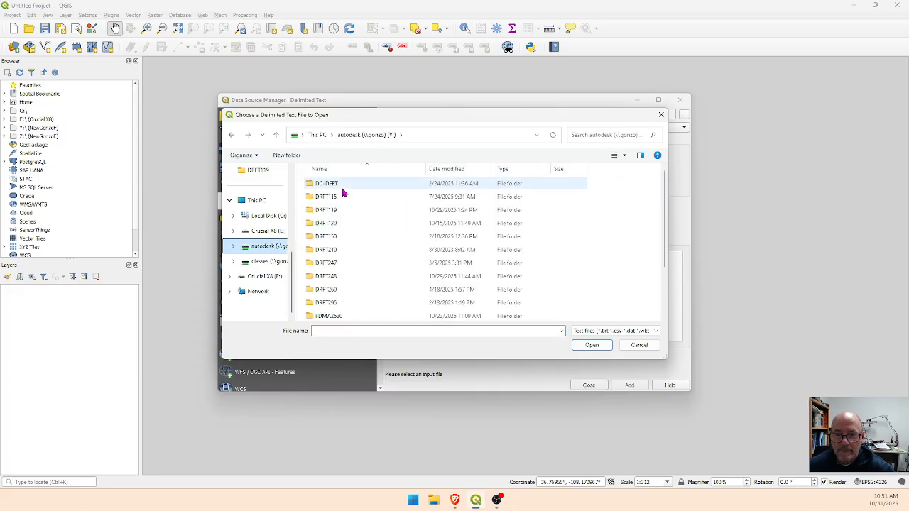
pyautogui.doubleClick(346, 209)
pyautogui.doubleClick(341, 183)
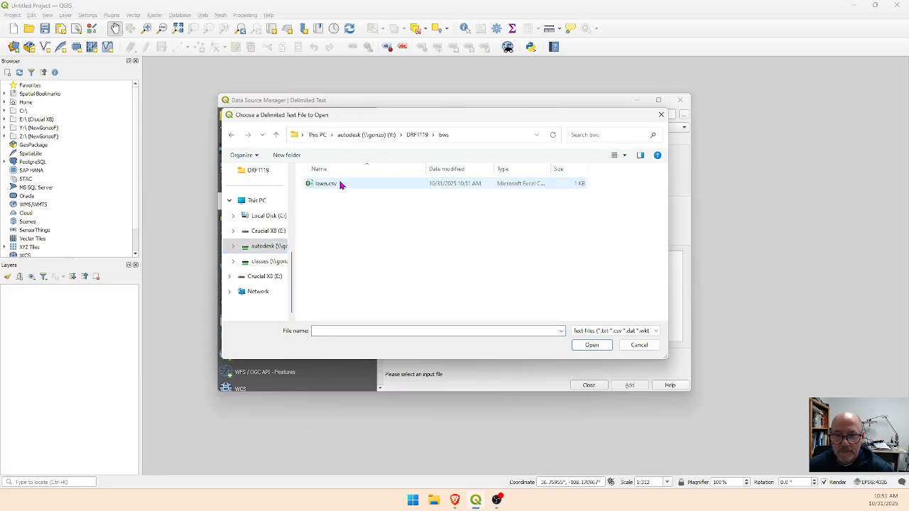
pyautogui.click(341, 185)
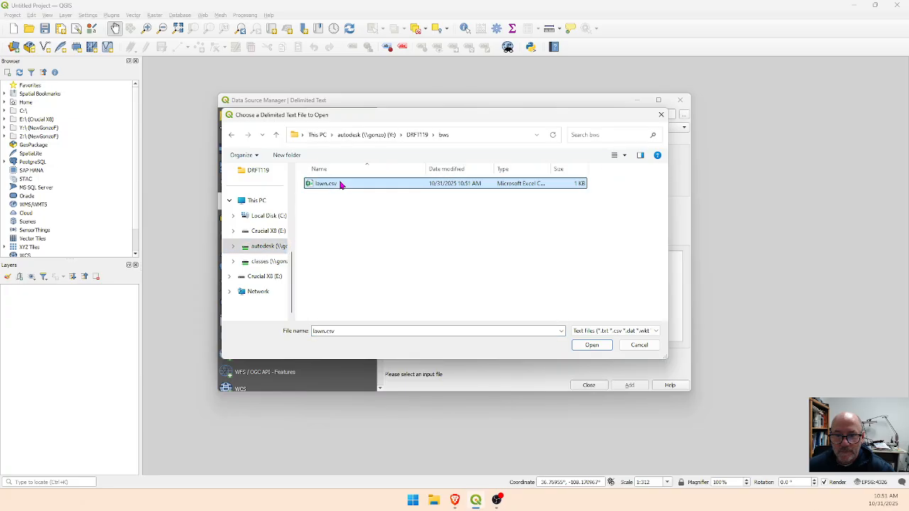
pyautogui.click(591, 345)
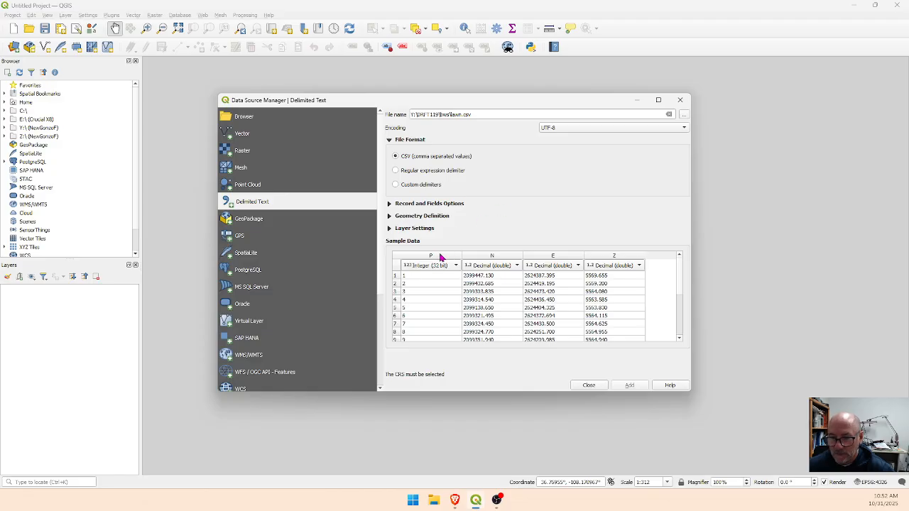
# Step: In the geometry definition, assign Z as the Z field and set the CRS to EPSG:2259 - NAD83 / New Mexico West (ftUS)
pyautogui.click(390, 216)
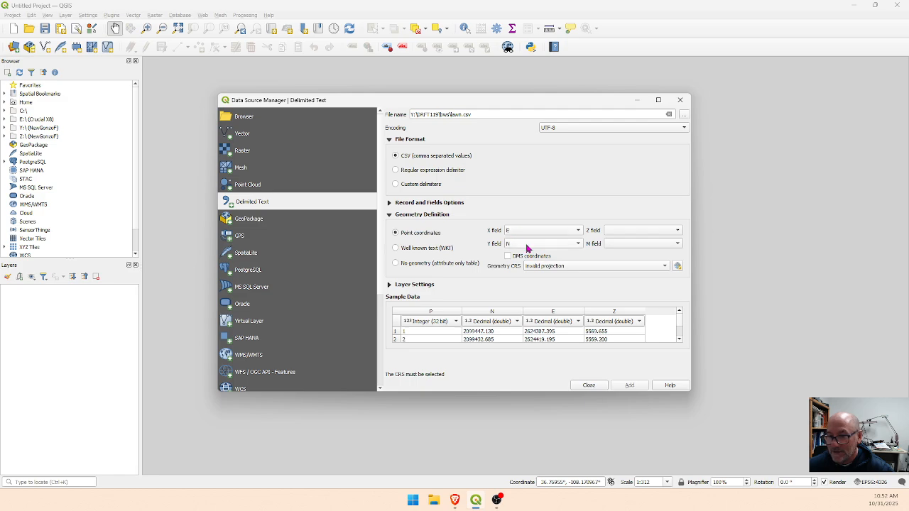
pyautogui.click(629, 233)
pyautogui.click(614, 270)
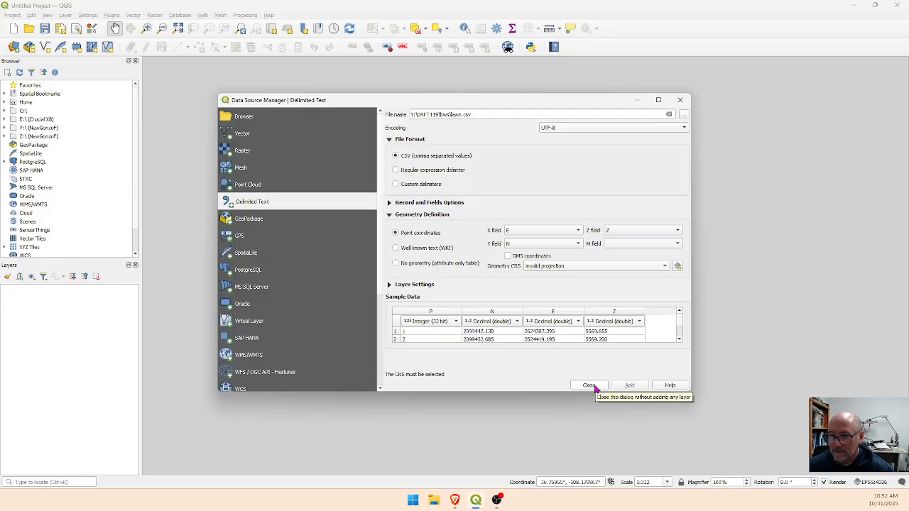
pyautogui.click(567, 267)
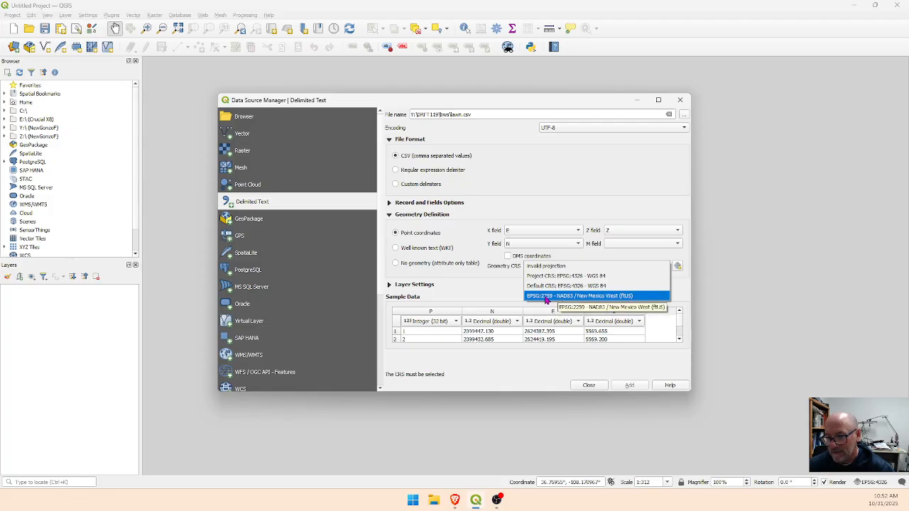
pyautogui.click(548, 296)
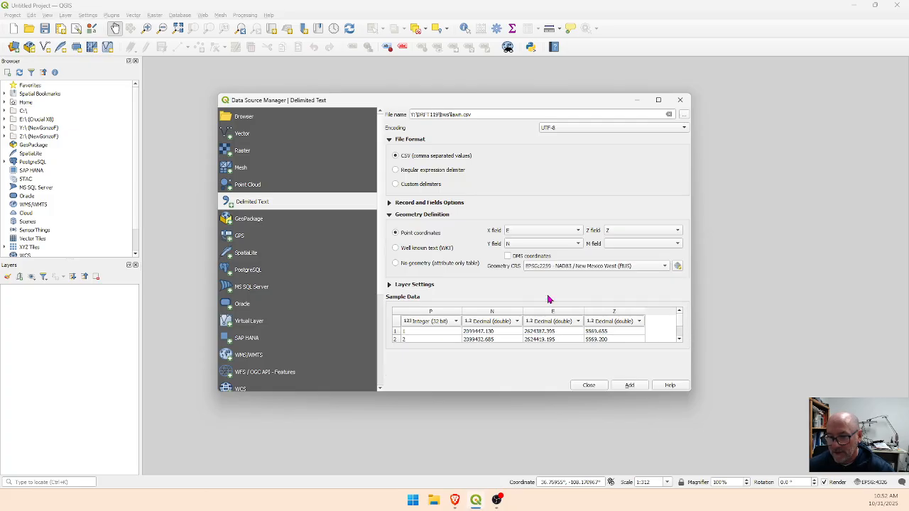
# Step: Add the lawn.csv points as a layer, accepting the NAD83 to WGS 84 (30) transformation, and close the Data Source Manager
pyautogui.click(629, 385)
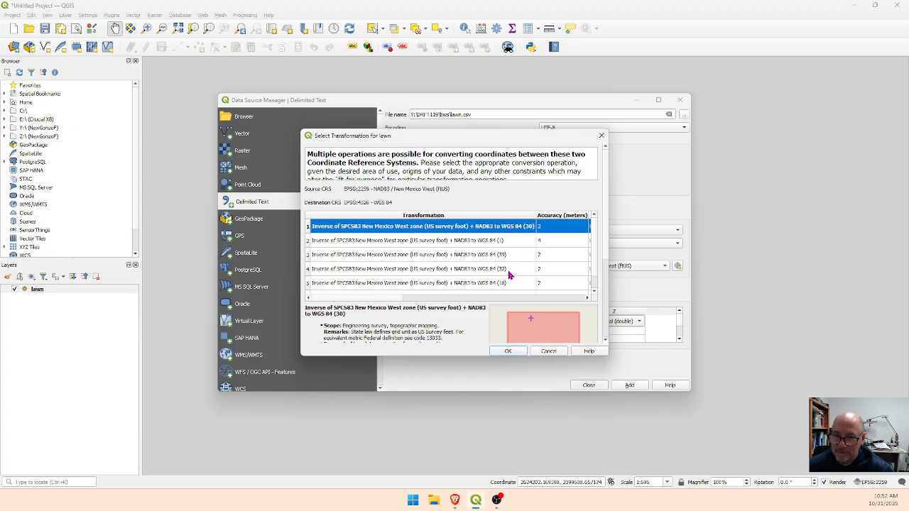
pyautogui.click(508, 352)
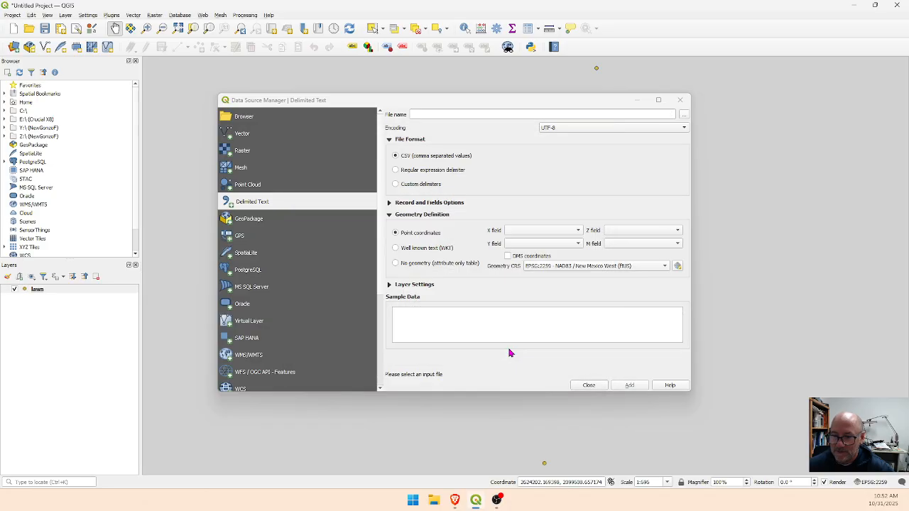
pyautogui.click(590, 386)
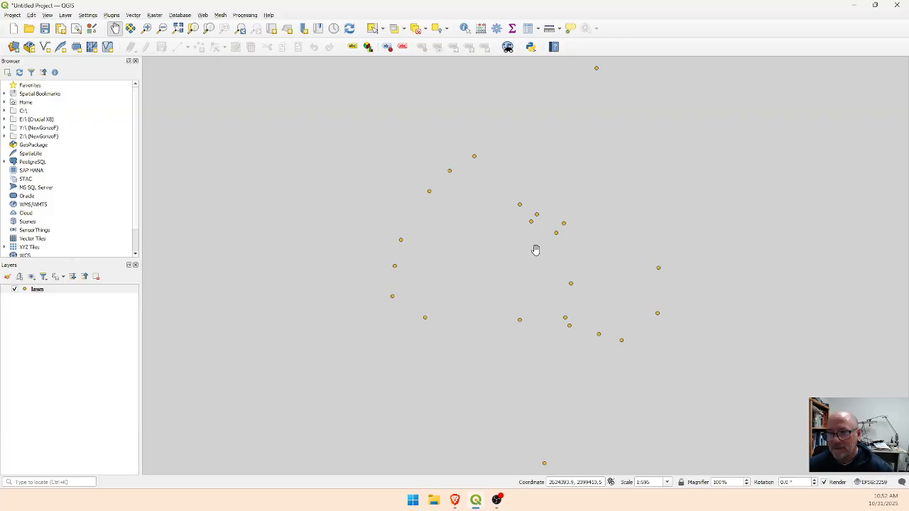
pyautogui.moveTo(536, 248); pyautogui.dragTo(475, 266)
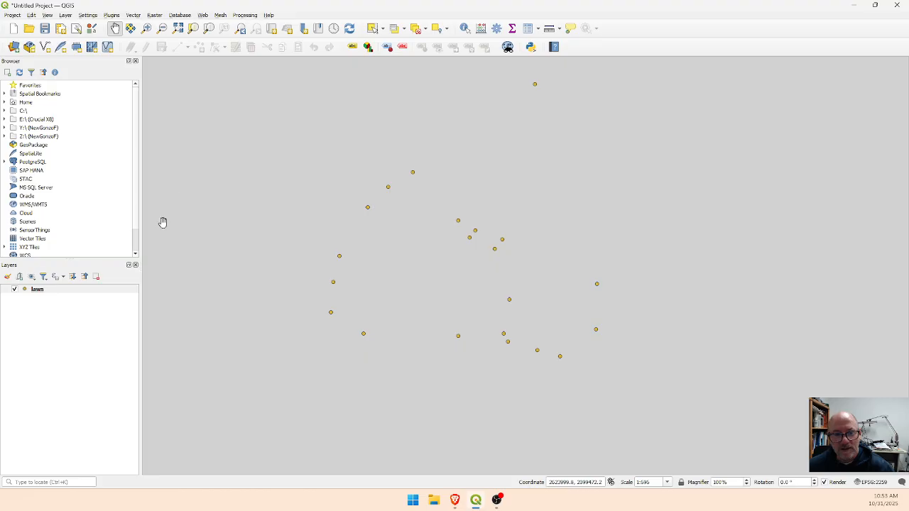
# Step: Turn on Single Labels for the lawn layer so each point is labelled with its point number
pyautogui.click(39, 293)
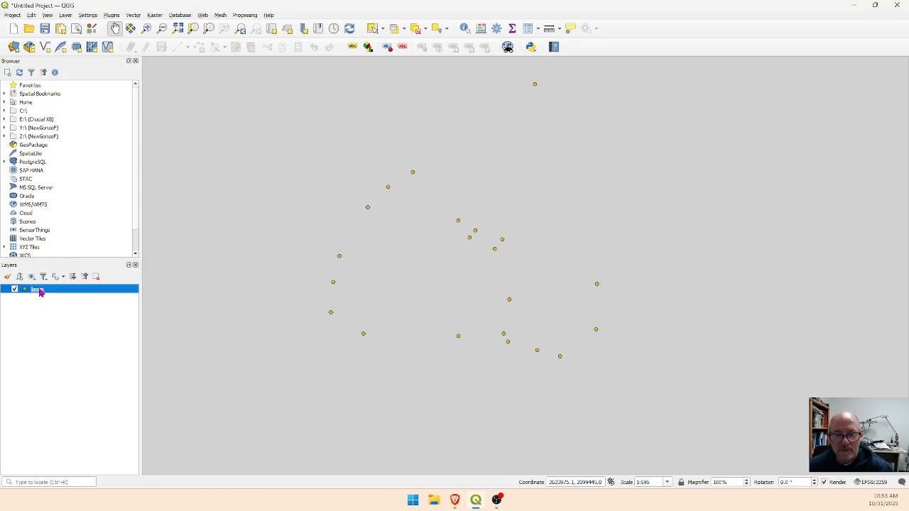
pyautogui.doubleClick(39, 293)
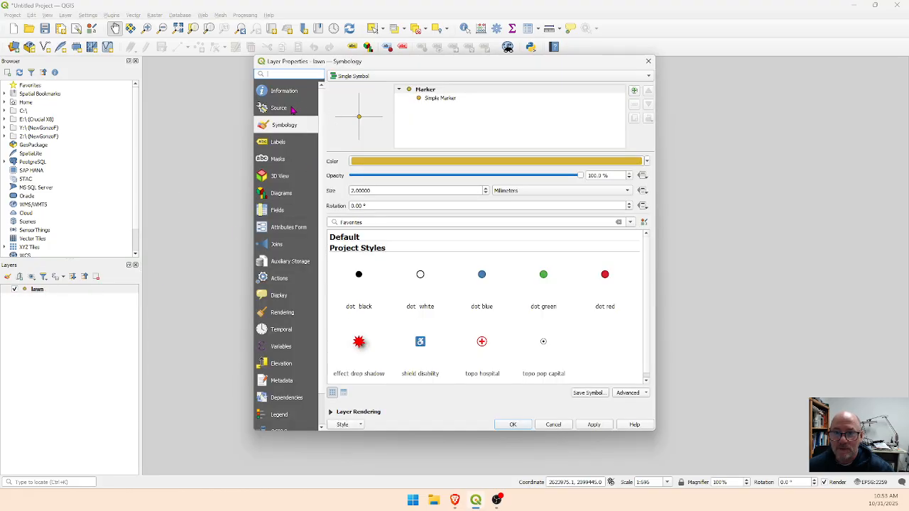
pyautogui.click(293, 142)
pyautogui.click(393, 75)
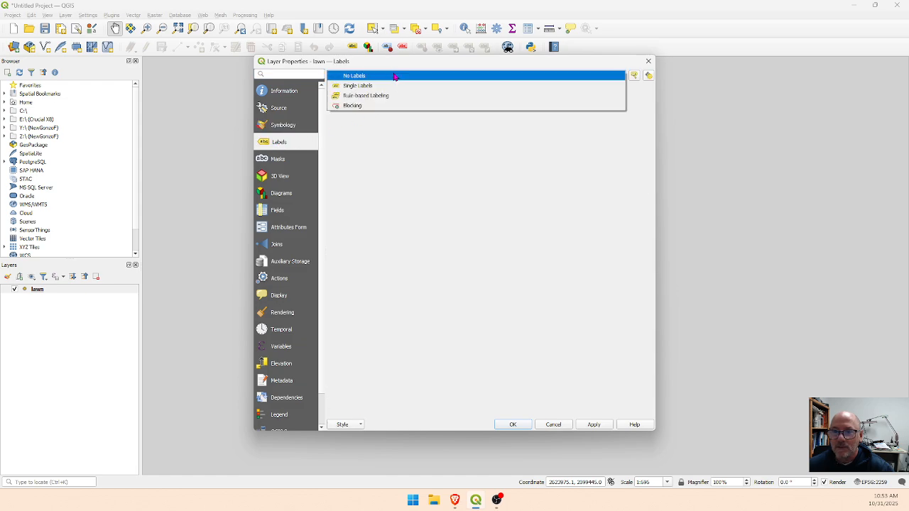
pyautogui.click(390, 85)
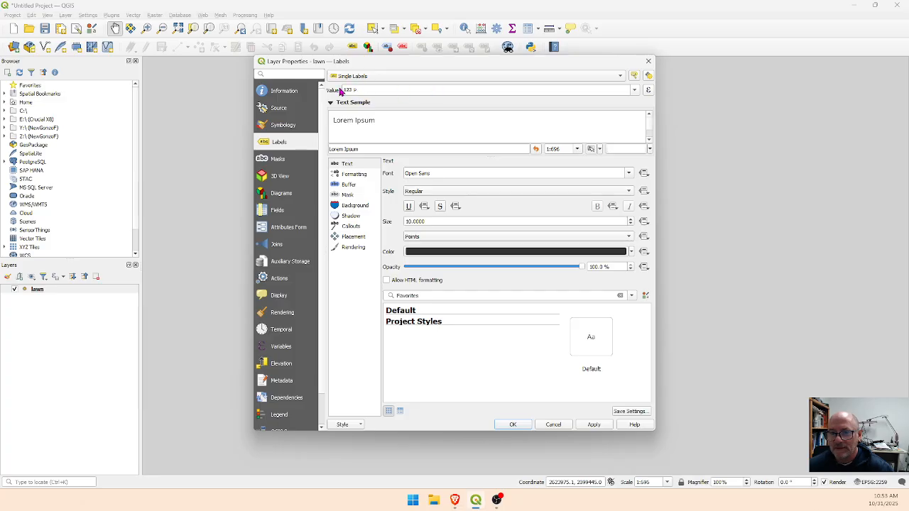
pyautogui.click(515, 425)
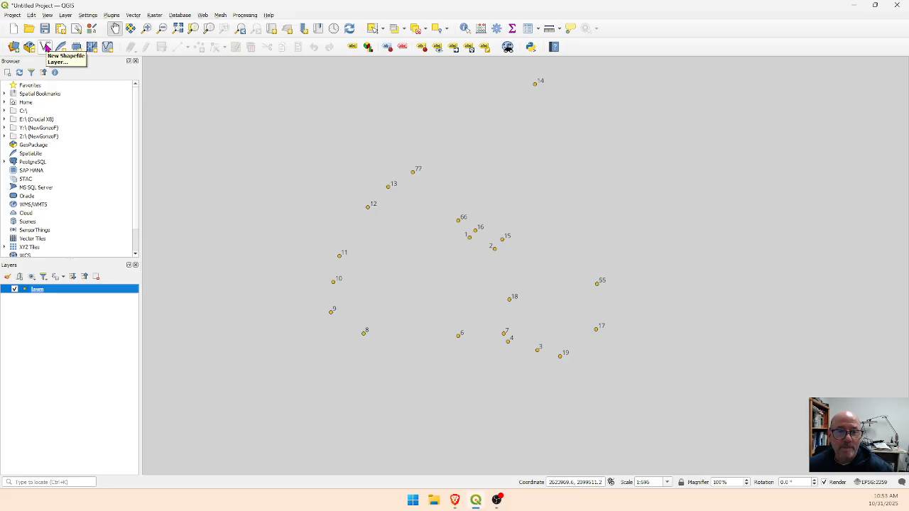
pyautogui.click(66, 15)
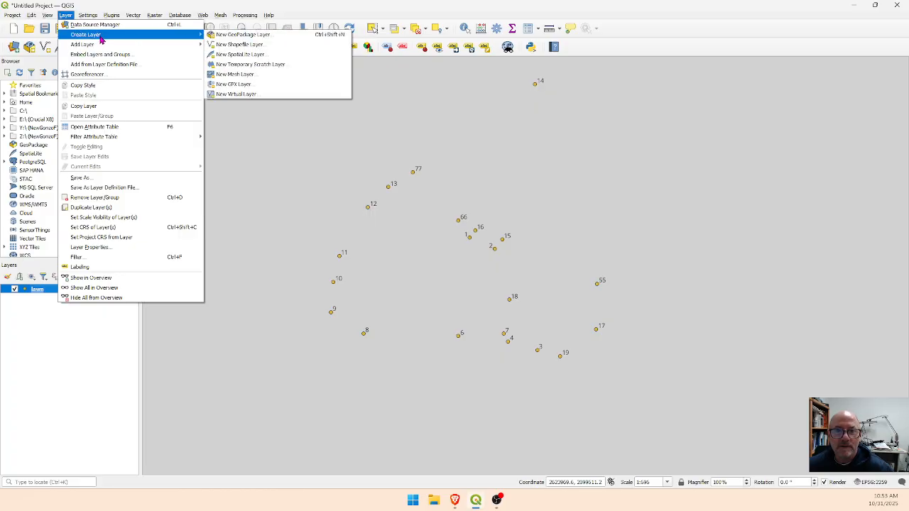
pyautogui.moveTo(152, 46)
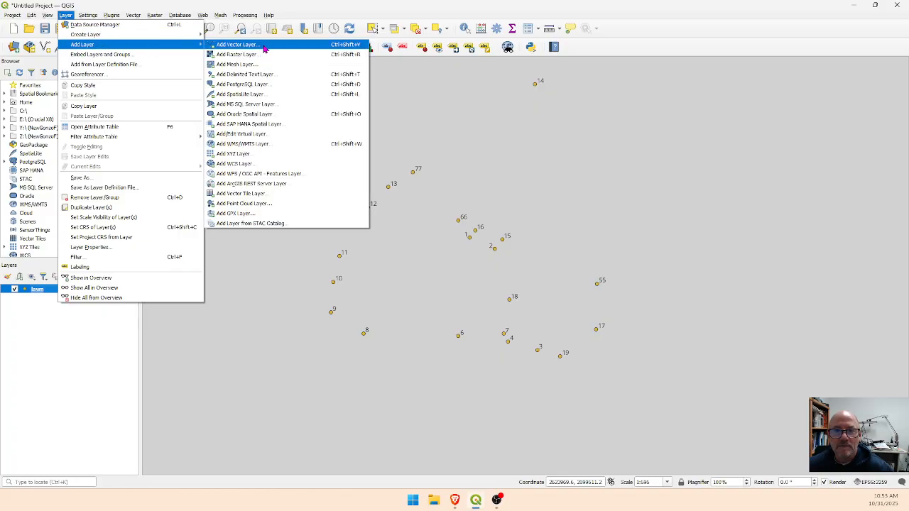
pyautogui.click(237, 44)
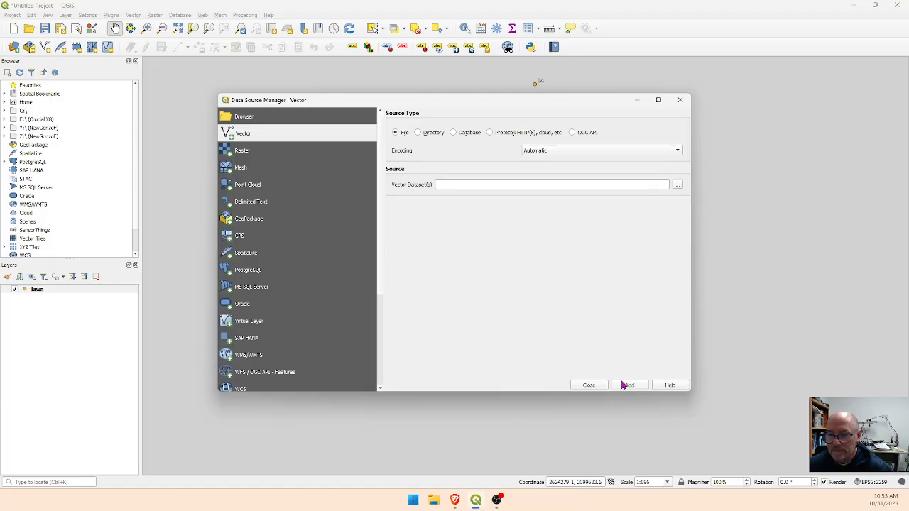
pyautogui.click(589, 386)
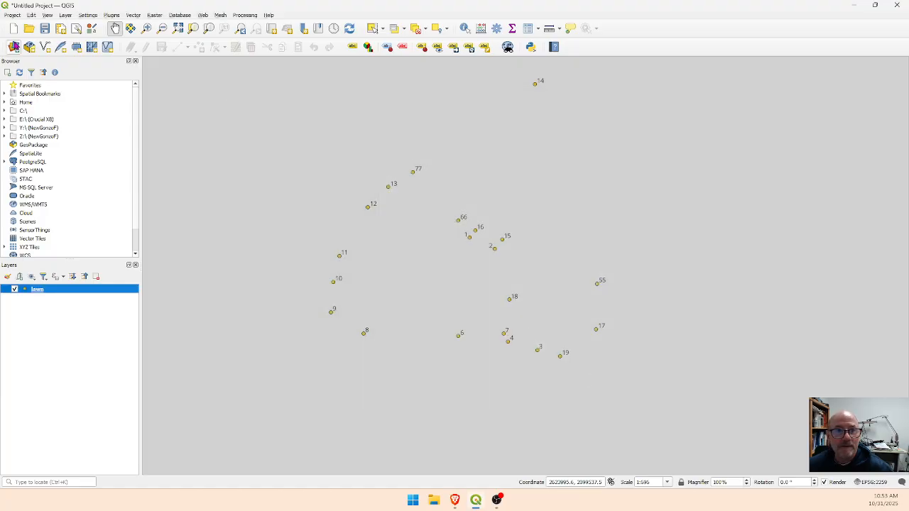
# Step: Start a new GeoPackage layer and set its file to lawnT1 in the DRFT119\bws folder on the autodesk (Y:) drive
pyautogui.click(64, 16)
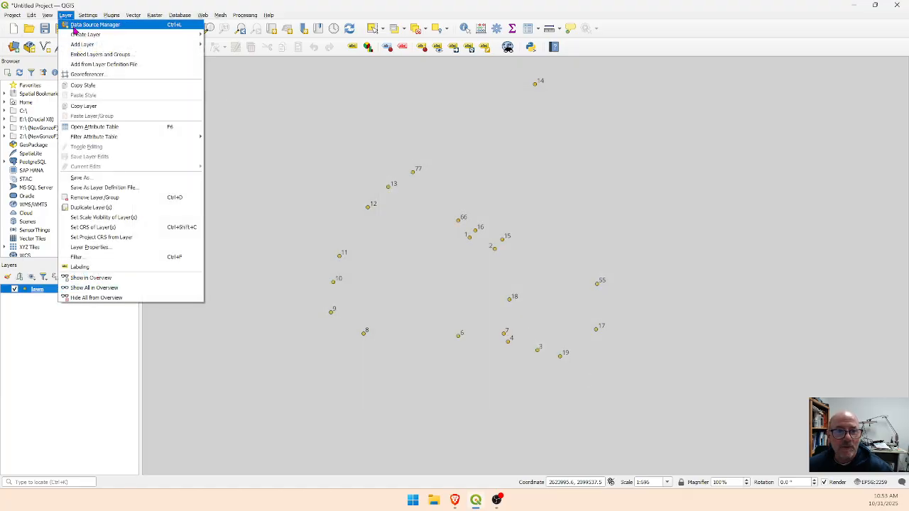
pyautogui.moveTo(84, 45)
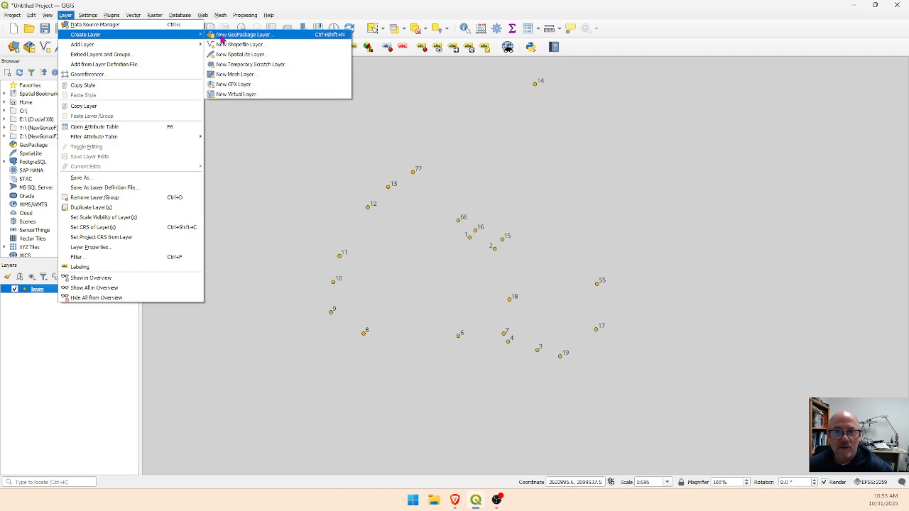
pyautogui.click(233, 35)
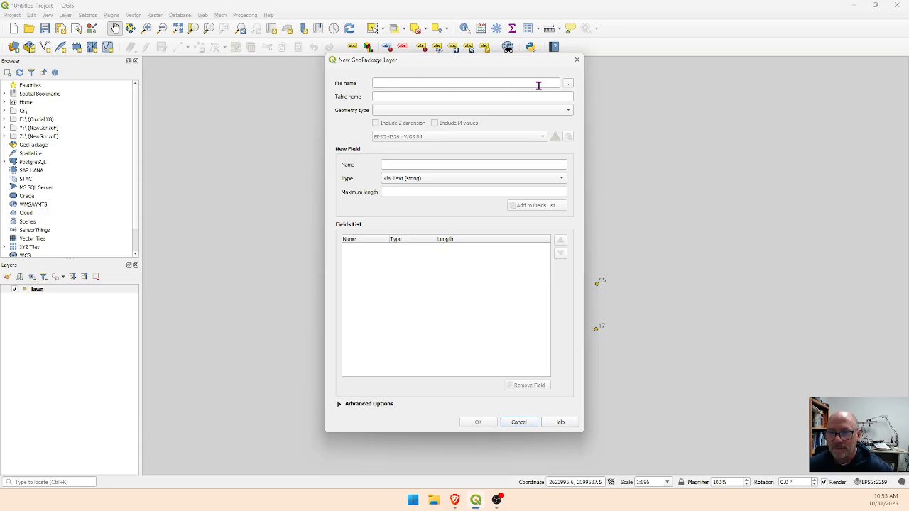
pyautogui.click(569, 83)
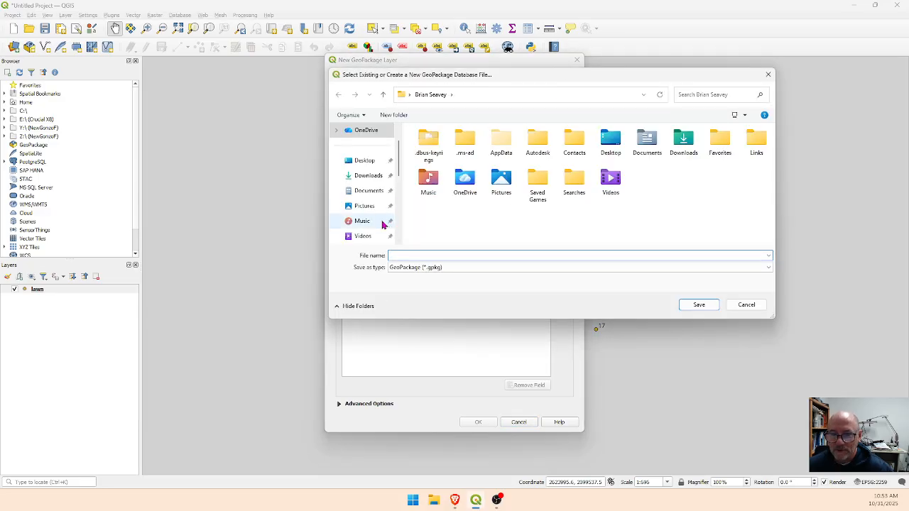
pyautogui.scroll(-5, 359, 215)
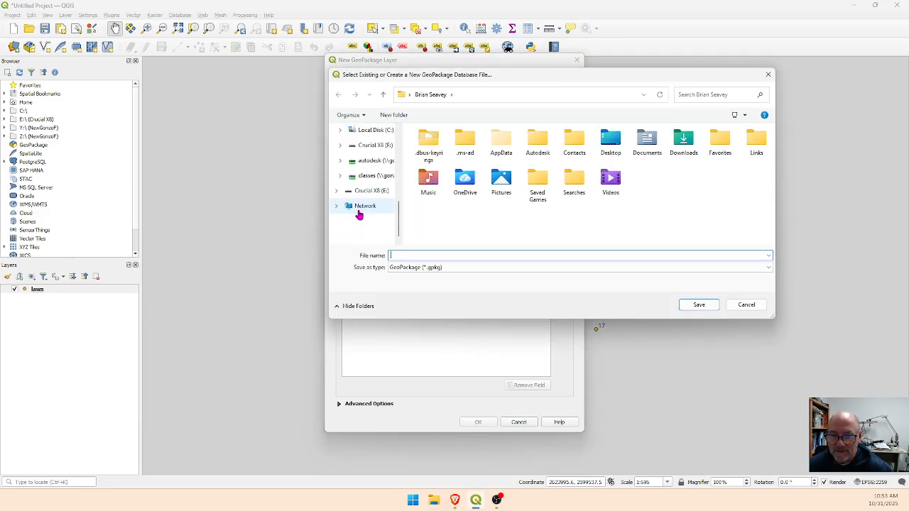
pyautogui.click(370, 161)
pyautogui.doubleClick(435, 170)
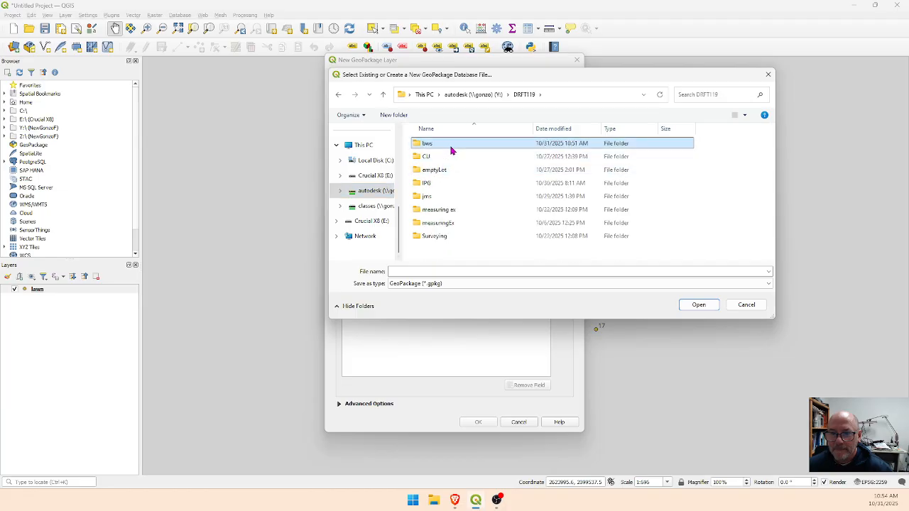
pyautogui.doubleClick(451, 146)
pyautogui.click(419, 270)
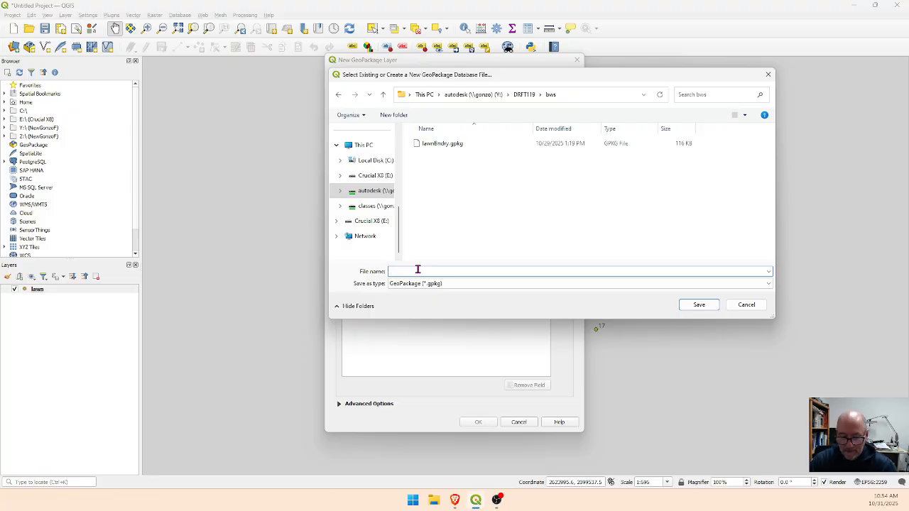
pyautogui.write('lawnF')
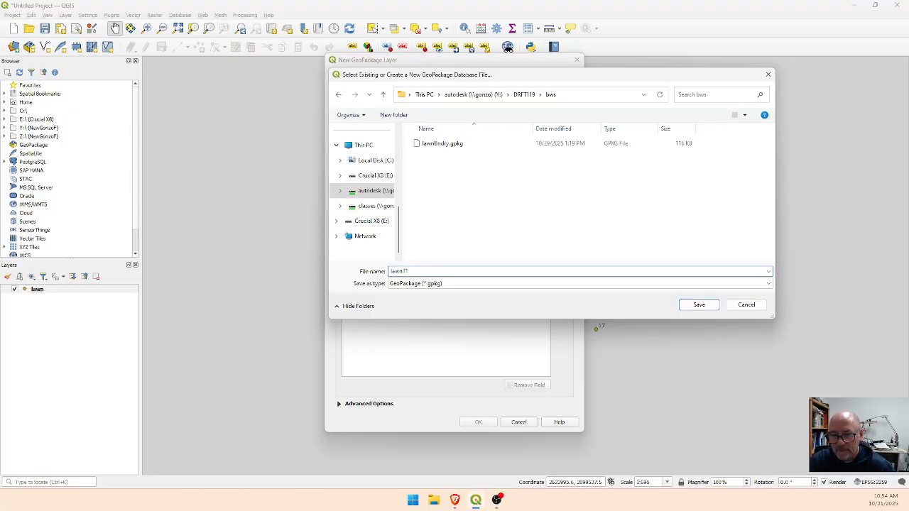
pyautogui.press('Return')
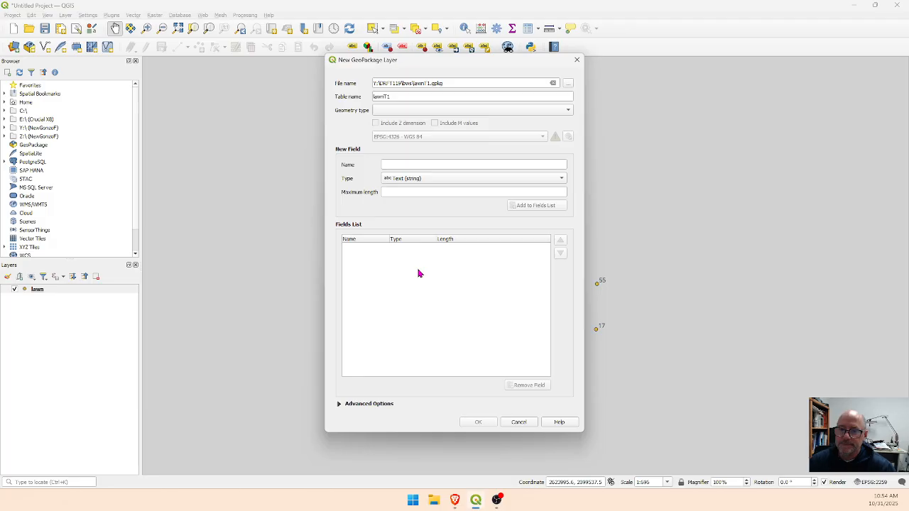
# Step: Set the geometry type to LineString and the CRS to the project's EPSG:2259 - NAD83 / New Mexico West (ftUS), and create the layer
pyautogui.click(418, 110)
pyautogui.click(412, 130)
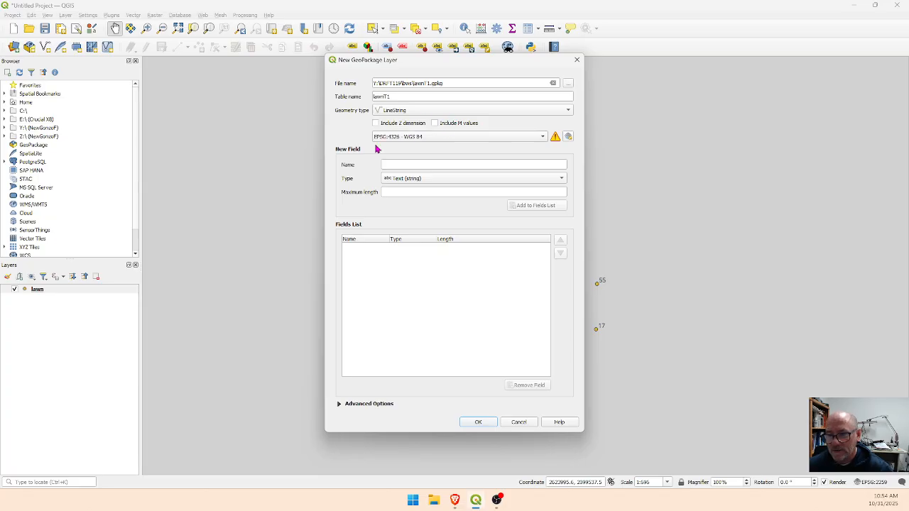
pyautogui.click(491, 139)
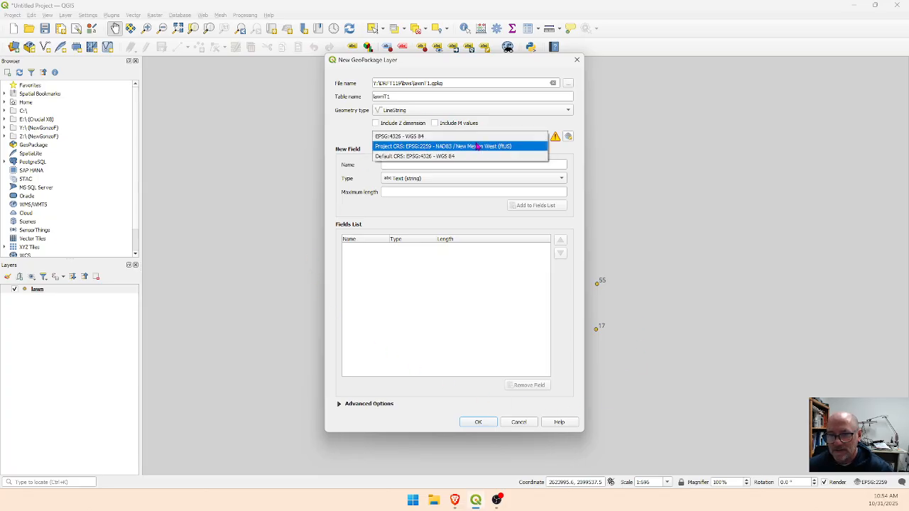
pyautogui.click(473, 150)
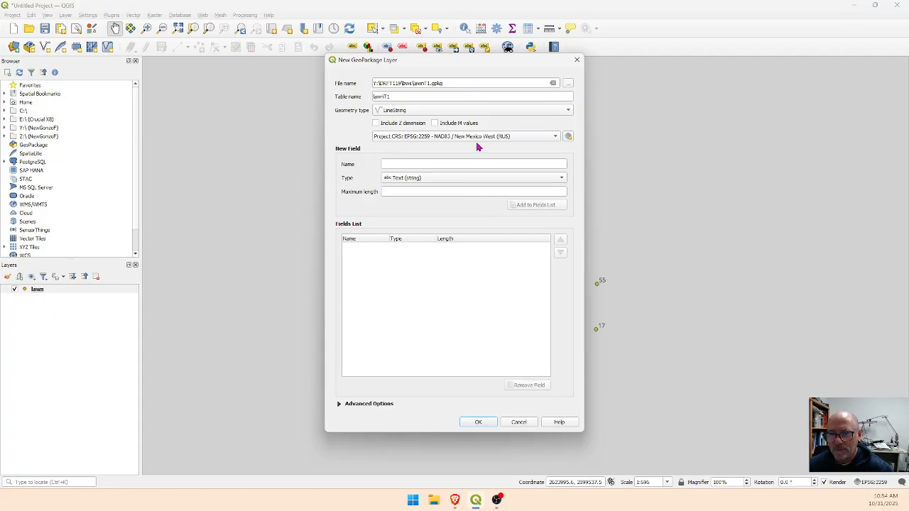
pyautogui.click(478, 423)
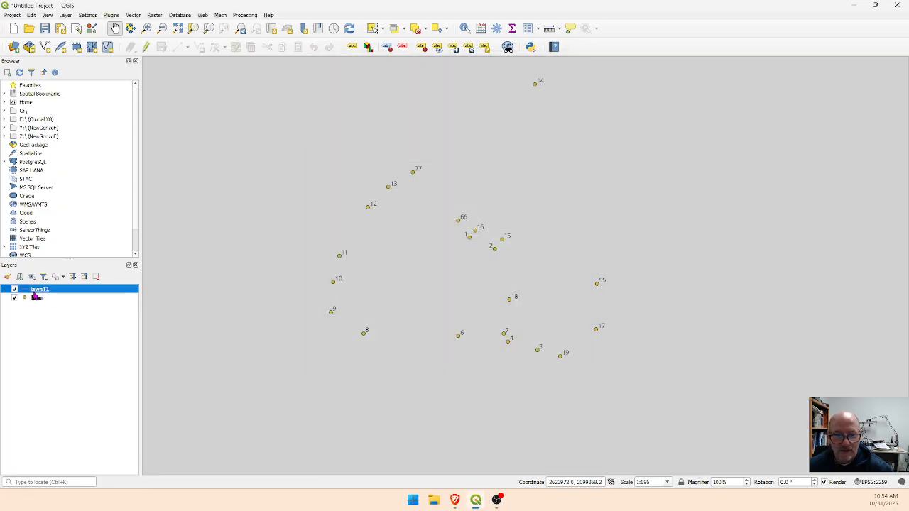
# Step: Move the lawnT1 layer below the lawn layer and turn on editing for lawnT1
pyautogui.moveTo(34, 297); pyautogui.dragTo(39, 316)
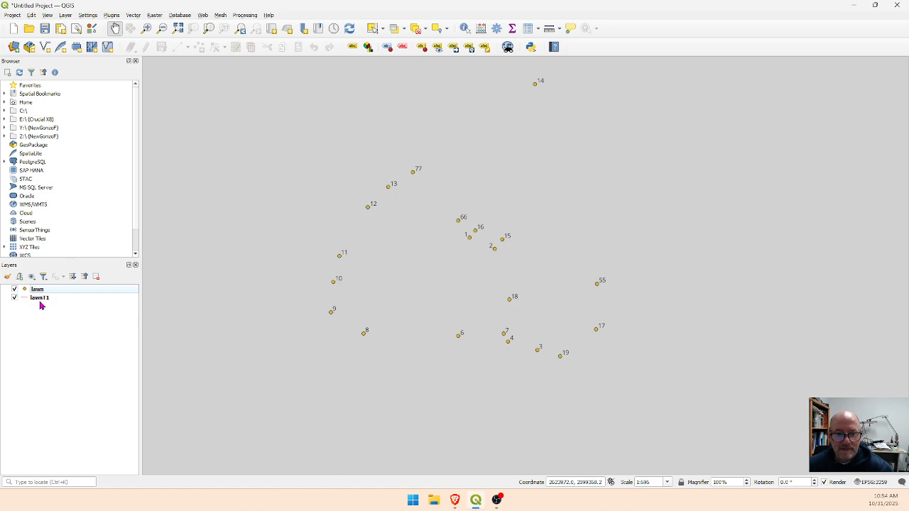
pyautogui.click(39, 299)
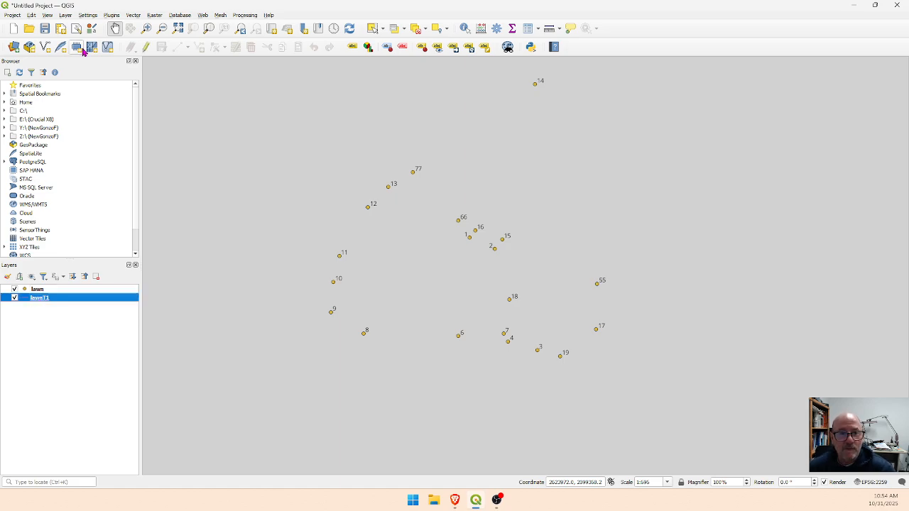
pyautogui.click(147, 48)
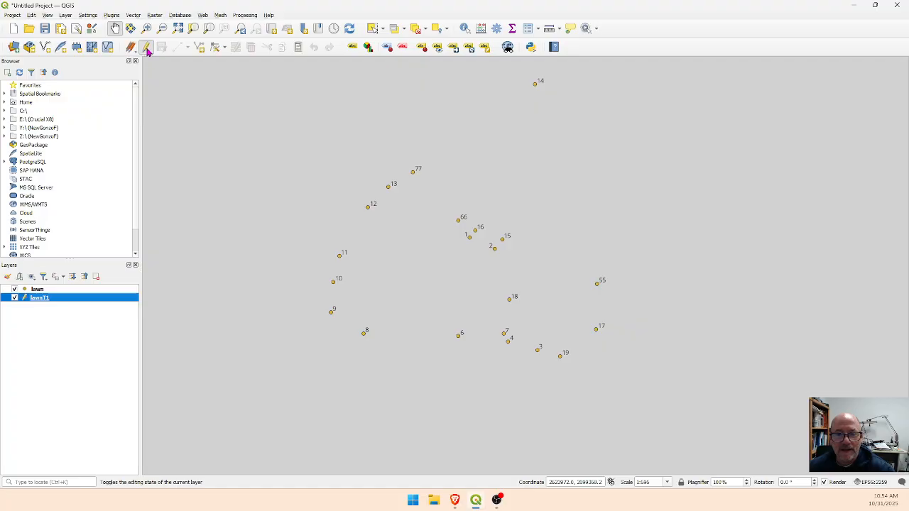
# Step: Show the snapping toolbar, dock it beside the other toolbars, and enable snapping
pyautogui.rightClick(605, 49)
pyautogui.press('Escape')
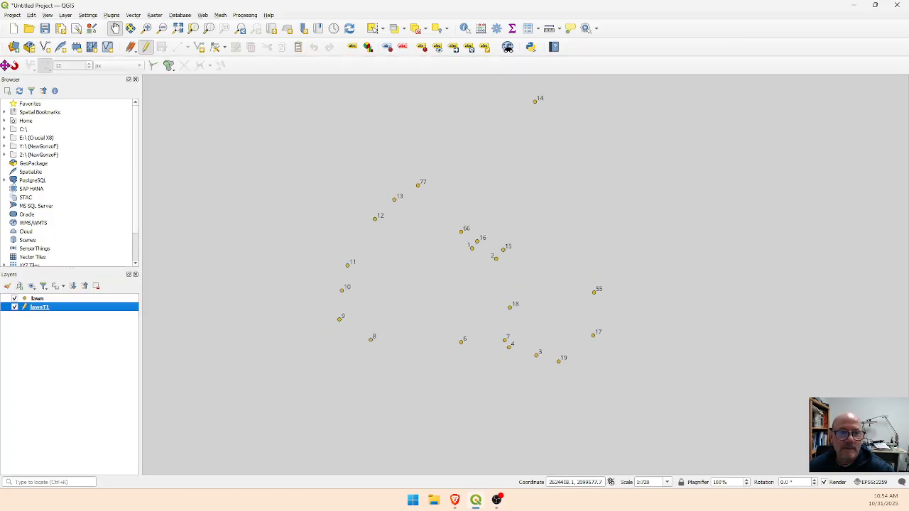
pyautogui.moveTo(4, 66); pyautogui.dragTo(584, 48)
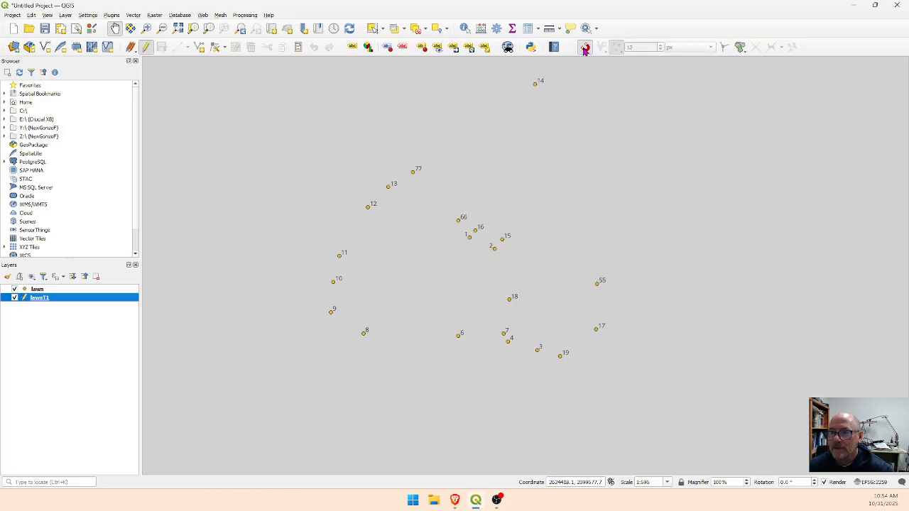
pyautogui.click(584, 48)
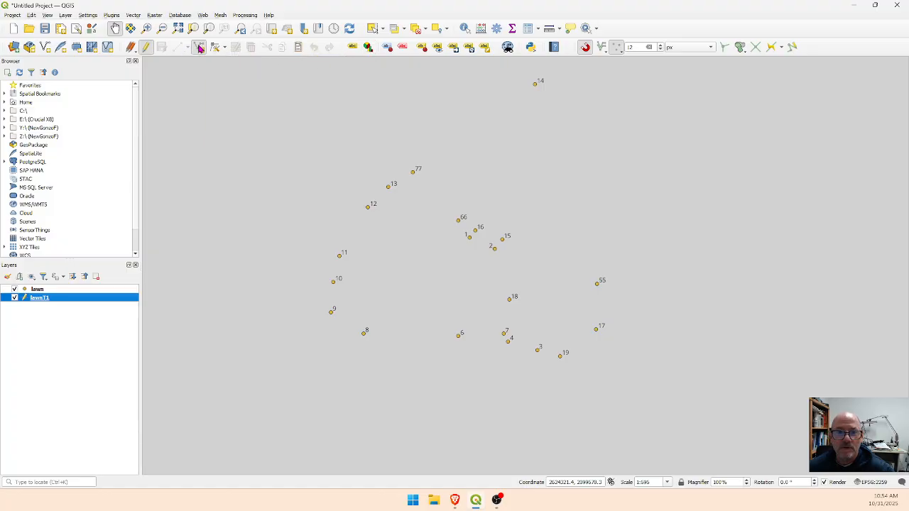
# Step: Draw two separate line features in lawnT1, from point 77 to 13 and from point 13 to 12, with autogenerated fids
pyautogui.click(177, 48)
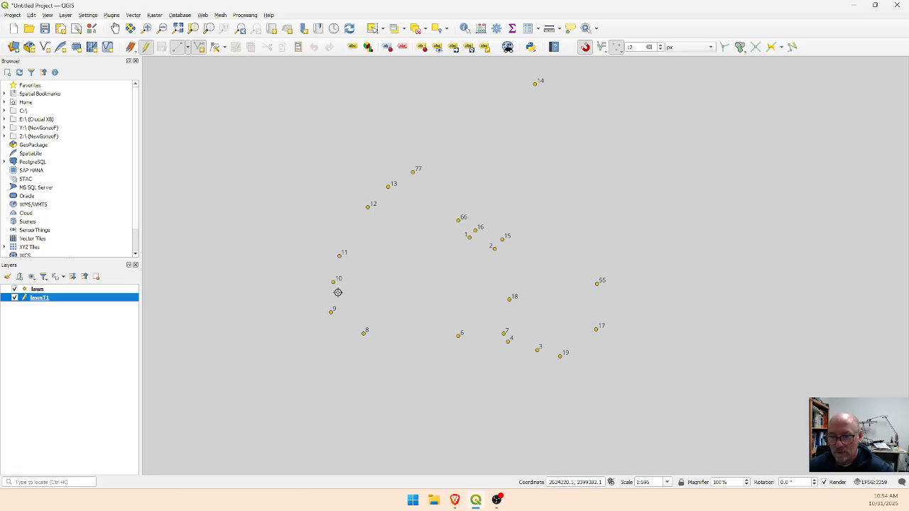
pyautogui.click(414, 171)
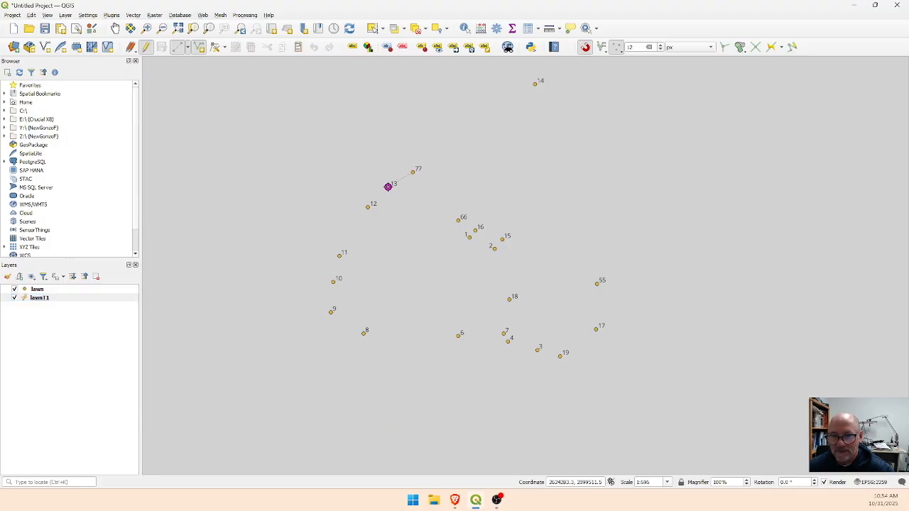
pyautogui.click(389, 186)
pyautogui.rightClick(415, 188)
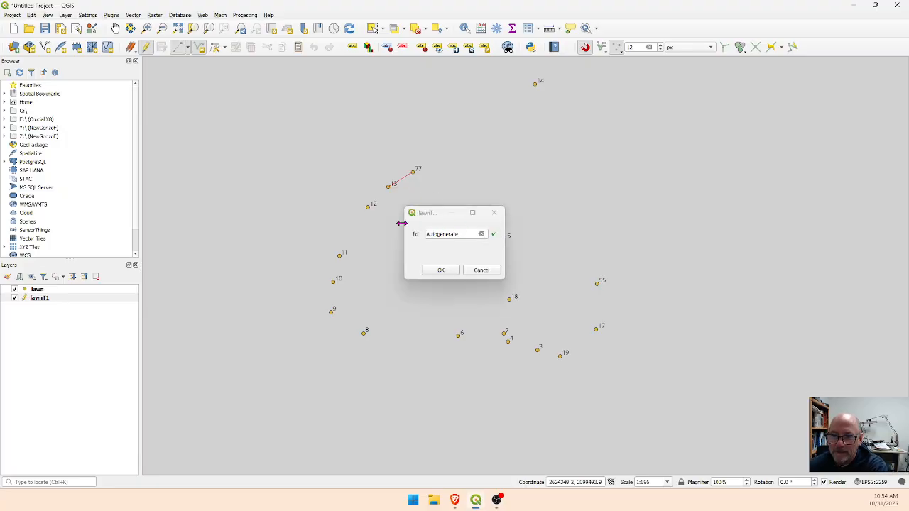
pyautogui.click(435, 270)
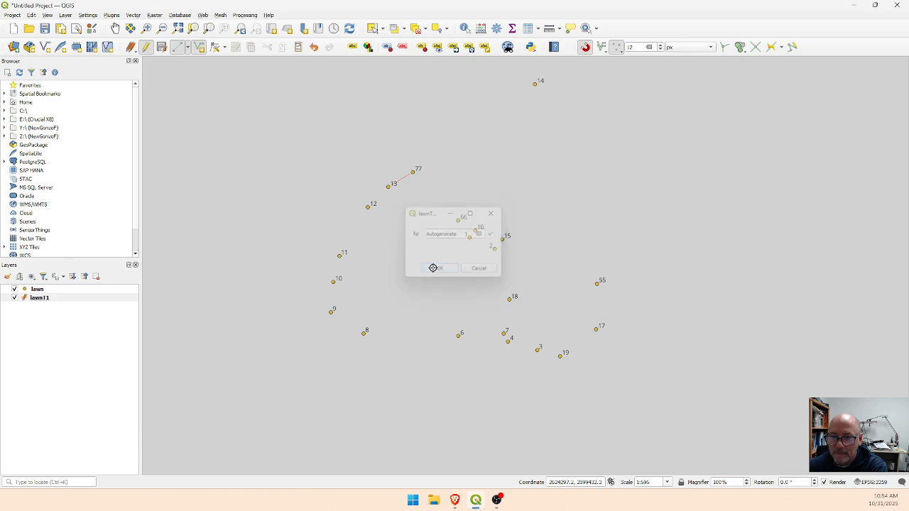
pyautogui.click(368, 208)
pyautogui.rightClick(356, 188)
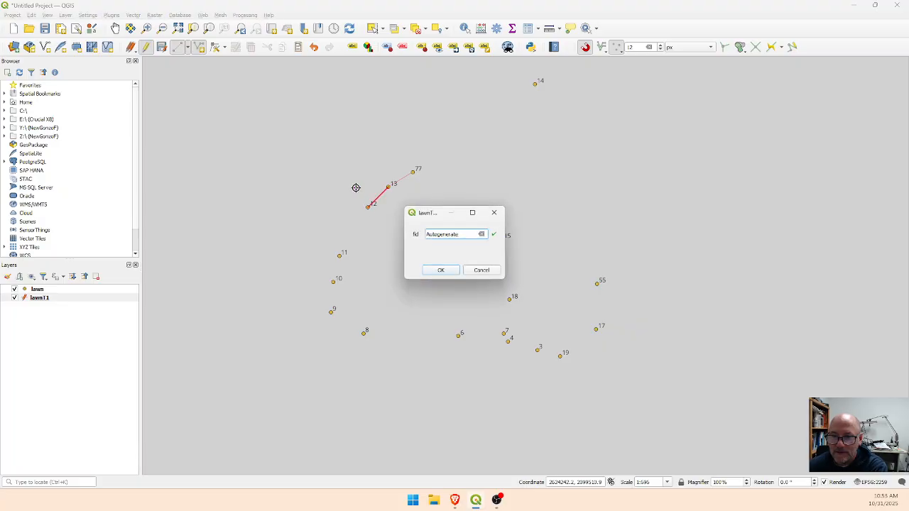
pyautogui.press('Return')
# Step: Draw separate line features connecting point 12 to 11, 11 to 10, and 10 to 9
pyautogui.click(368, 206)
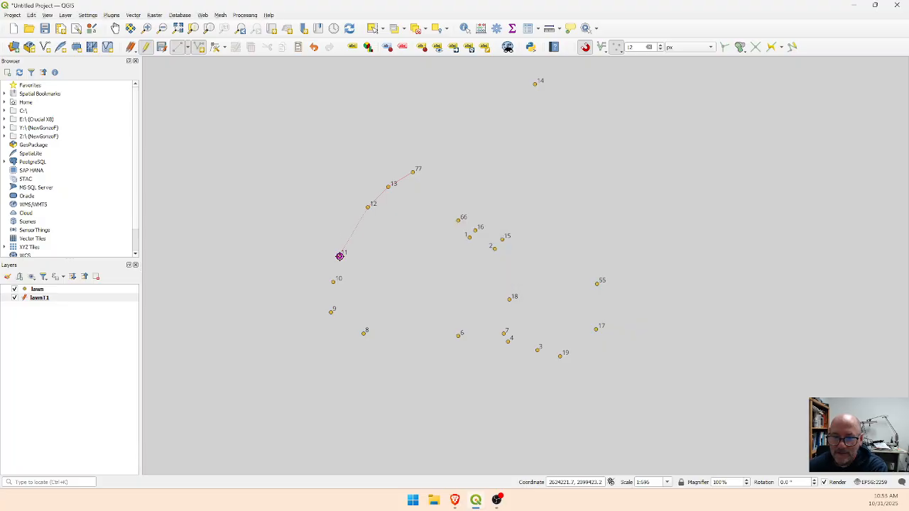
pyautogui.click(340, 255)
pyautogui.click(333, 281)
pyautogui.click(331, 313)
pyautogui.rightClick(336, 316)
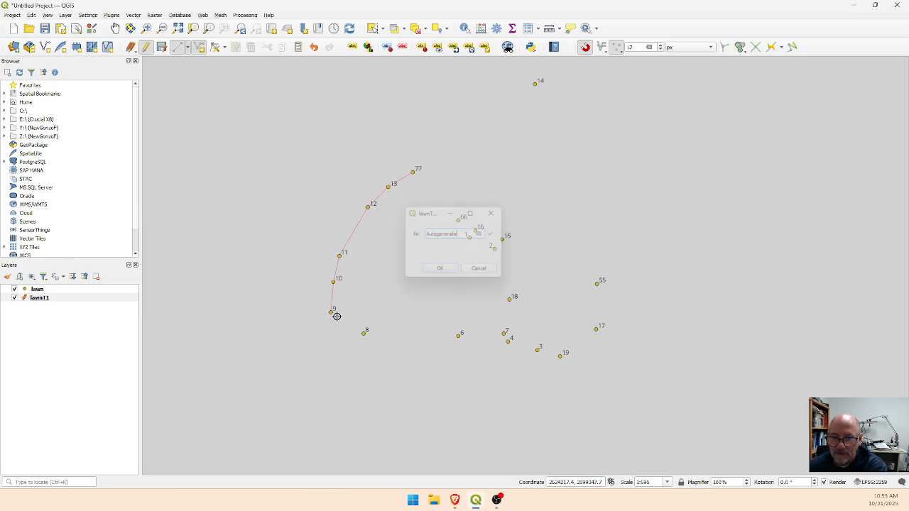
# Step: Draw separate line features from point 9 to point 8 and from point 8 to point 6
pyautogui.click(331, 314)
pyautogui.click(363, 333)
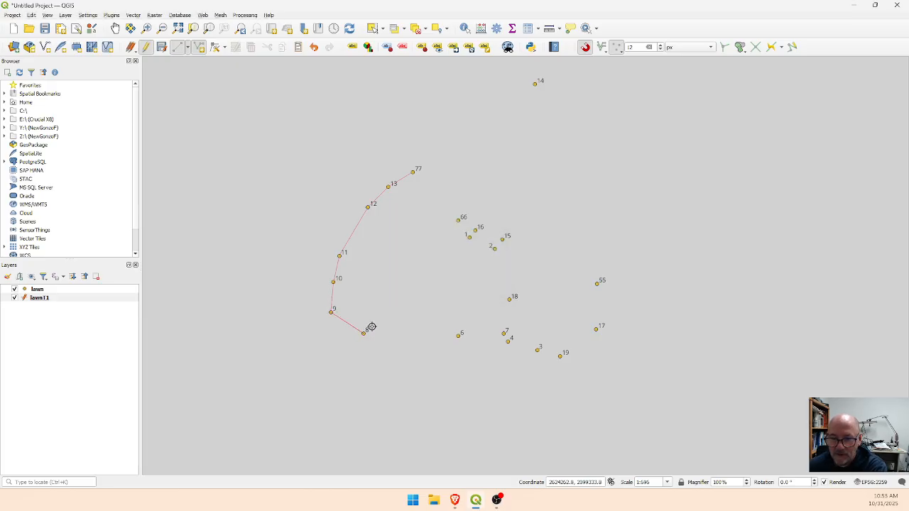
pyautogui.rightClick(369, 324)
pyautogui.press('Return')
pyautogui.click(362, 332)
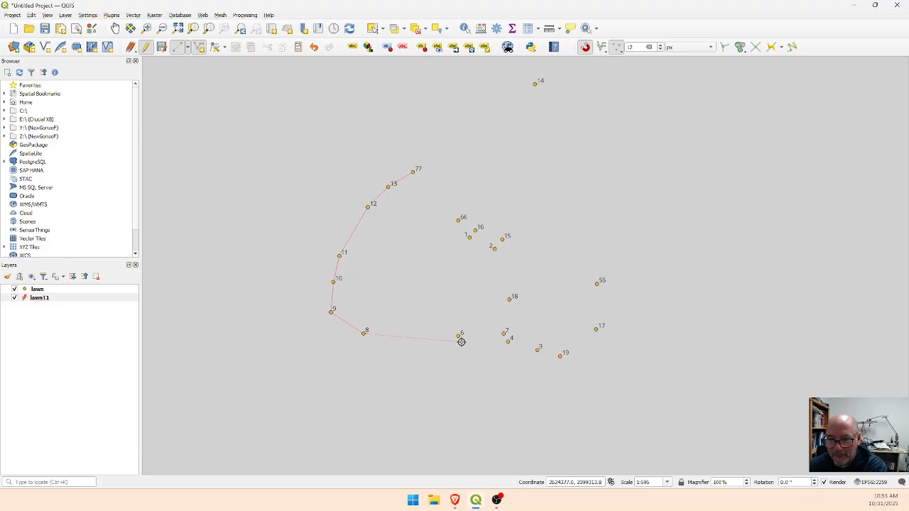
pyautogui.click(459, 335)
pyautogui.rightClick(465, 334)
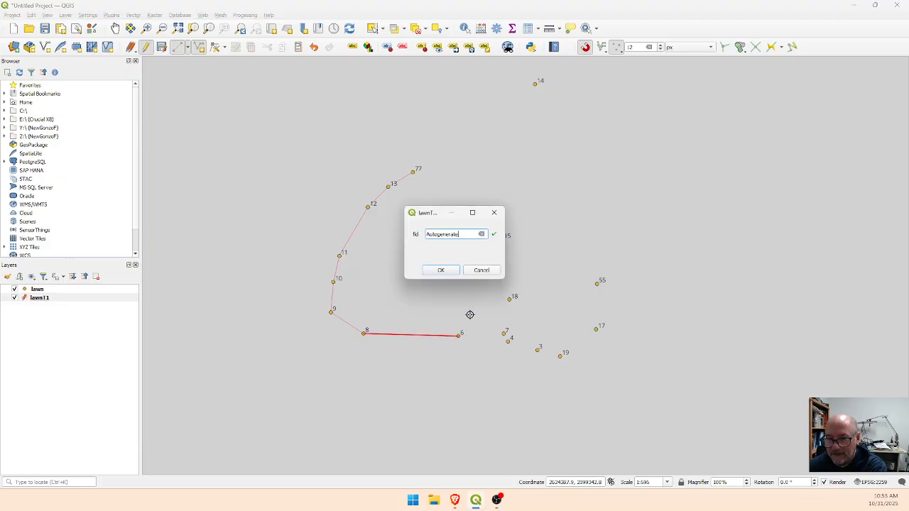
pyautogui.click(449, 270)
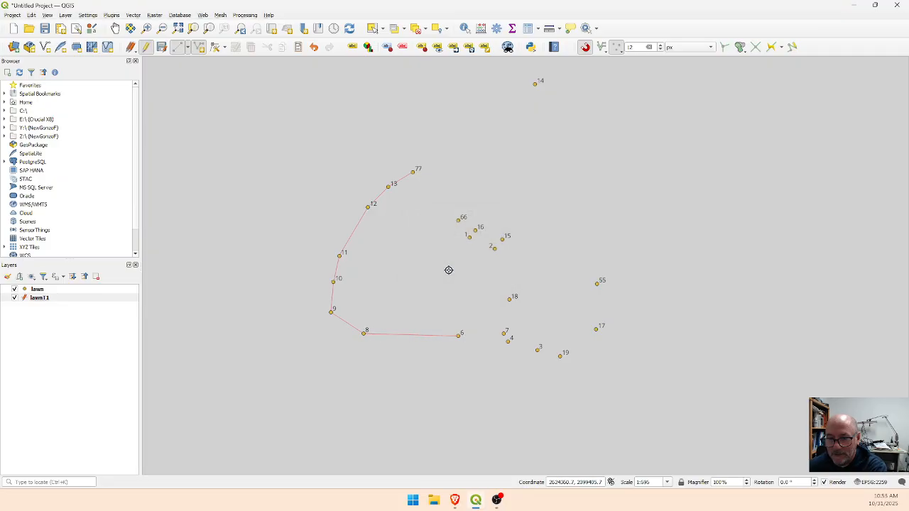
# Step: Draw a line feature from point 6 to point 7 with an autogenerated fid
pyautogui.click(462, 335)
pyautogui.click(505, 333)
pyautogui.rightClick(494, 319)
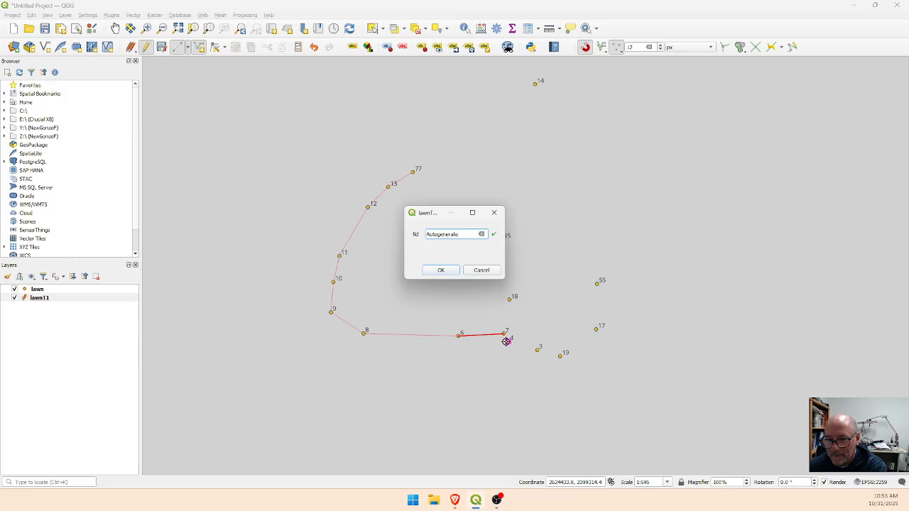
pyautogui.press('Return')
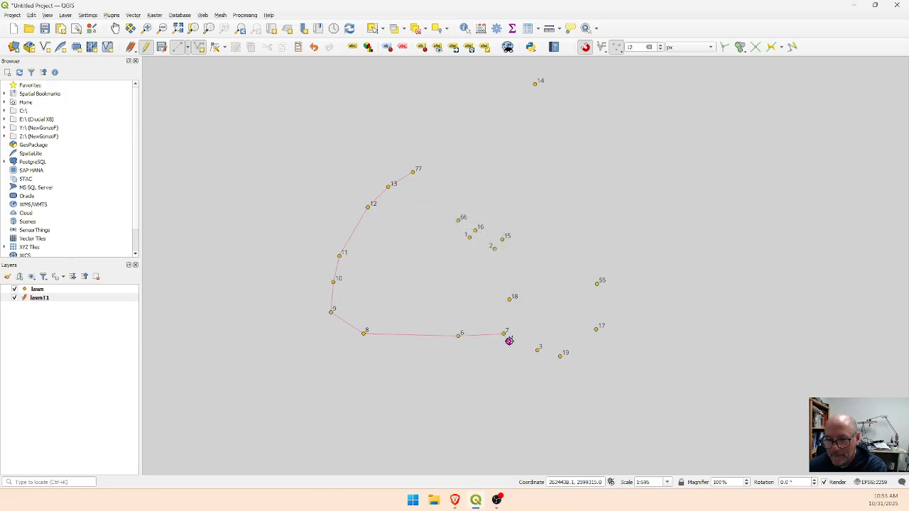
# Step: Draw separate line features from point 4 to point 3 and from point 3 to point 19
pyautogui.click(509, 341)
pyautogui.rightClick(508, 341)
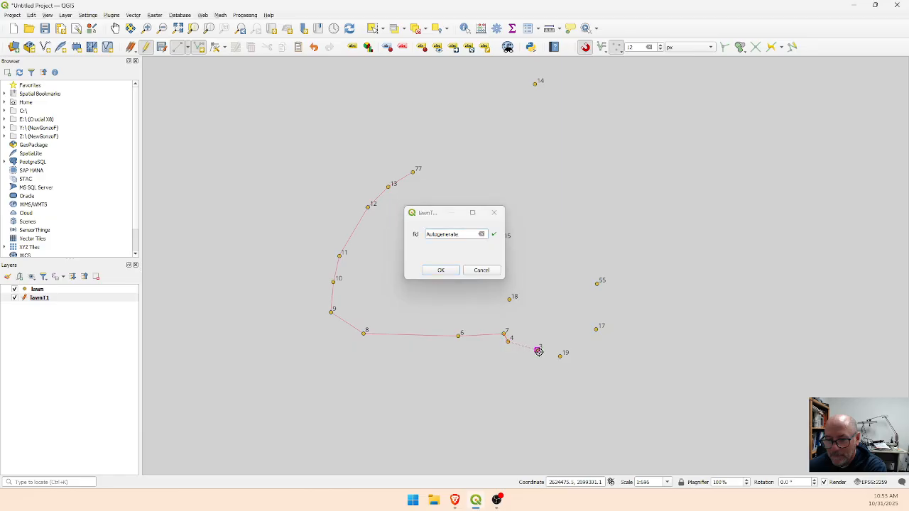
pyautogui.click(539, 351)
pyautogui.click(478, 271)
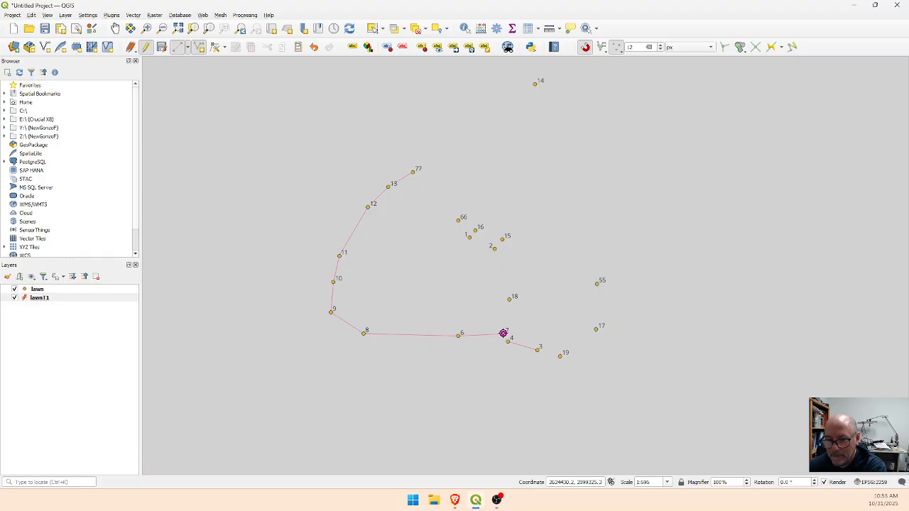
pyautogui.click(537, 351)
pyautogui.click(560, 356)
pyautogui.rightClick(560, 356)
pyautogui.press('Return')
# Step: Draw separate line features from point 19 to point 17 and from point 17 to point 55
pyautogui.click(560, 356)
pyautogui.click(596, 328)
pyautogui.rightClick(596, 320)
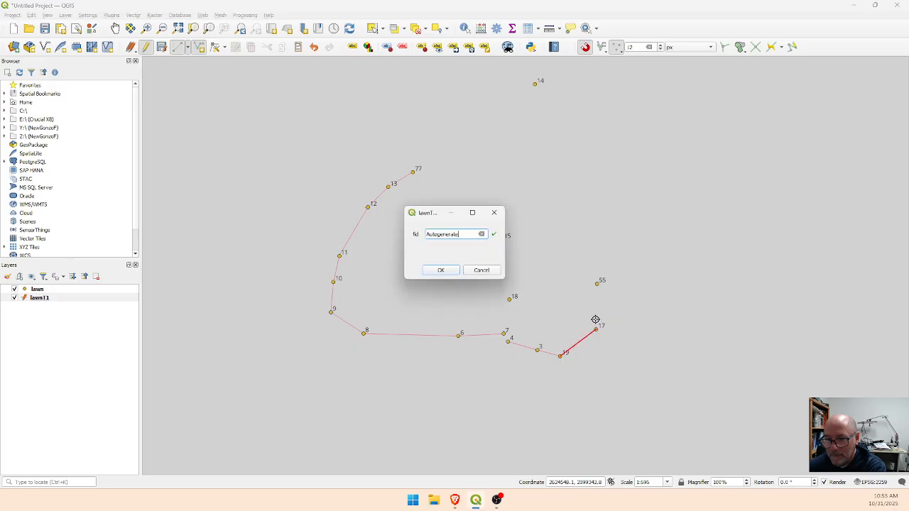
pyautogui.press('Return')
pyautogui.click(596, 328)
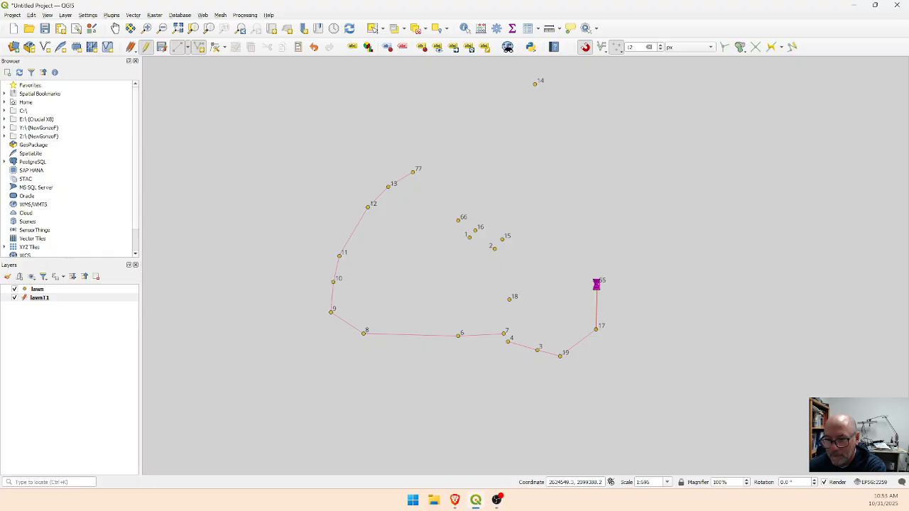
pyautogui.click(597, 284)
pyautogui.rightClick(597, 284)
pyautogui.press('Return')
# Step: Draw separate line features from point 55 to point 2 and from point 2 to point 1
pyautogui.click(597, 284)
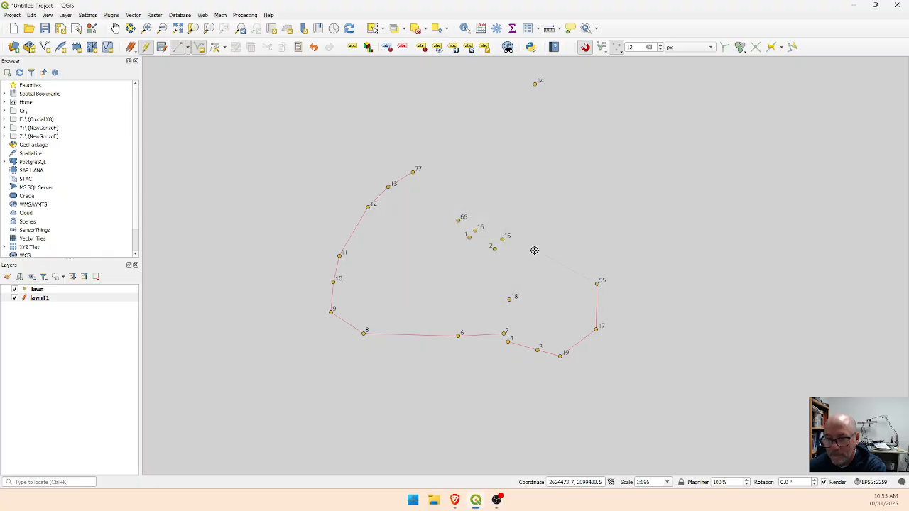
pyautogui.click(494, 248)
pyautogui.rightClick(497, 254)
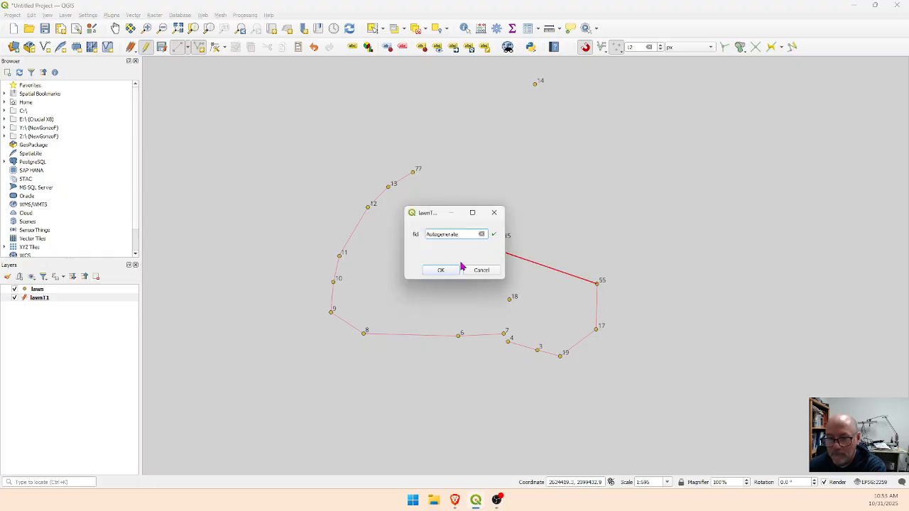
pyautogui.press('Return')
pyautogui.click(493, 247)
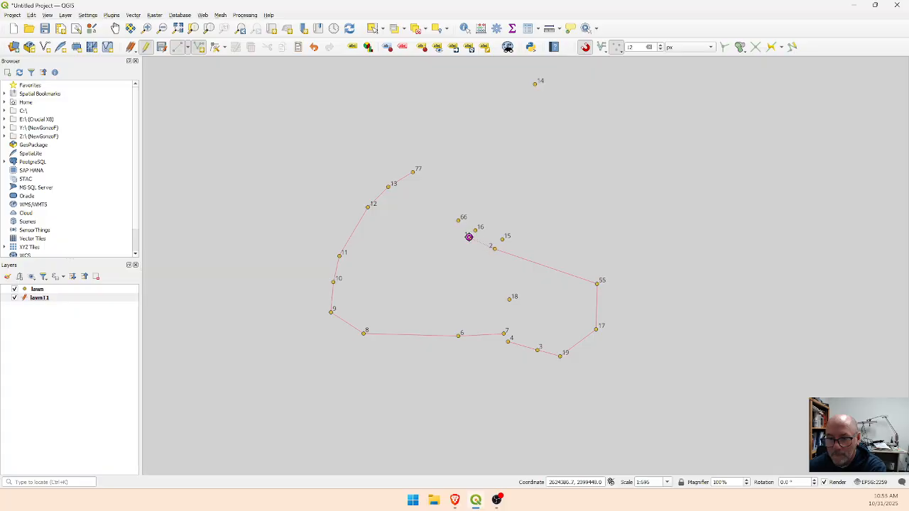
pyautogui.click(468, 237)
pyautogui.rightClick(469, 237)
# Step: Draw separate line features from point 1 to point 66 and from point 66 to point 77, closing the outline
pyautogui.click(459, 220)
pyautogui.rightClick(458, 221)
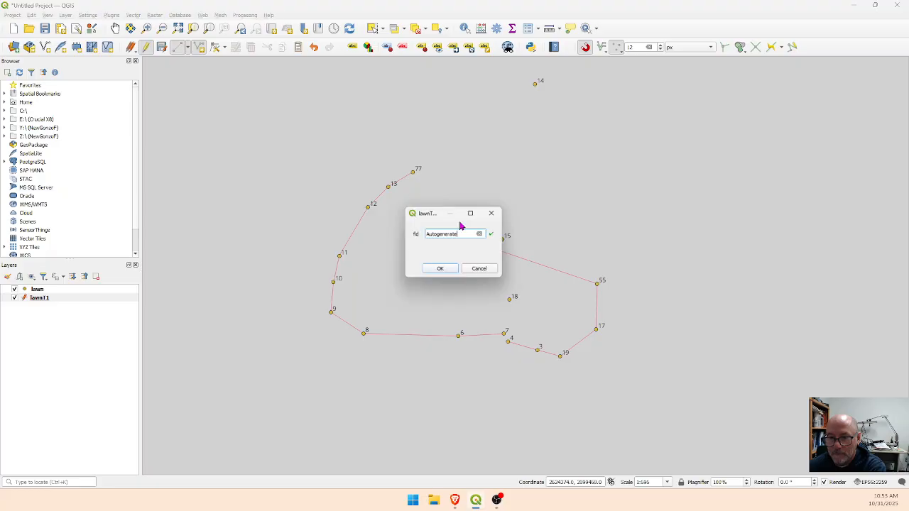
pyautogui.press('Return')
pyautogui.click(458, 221)
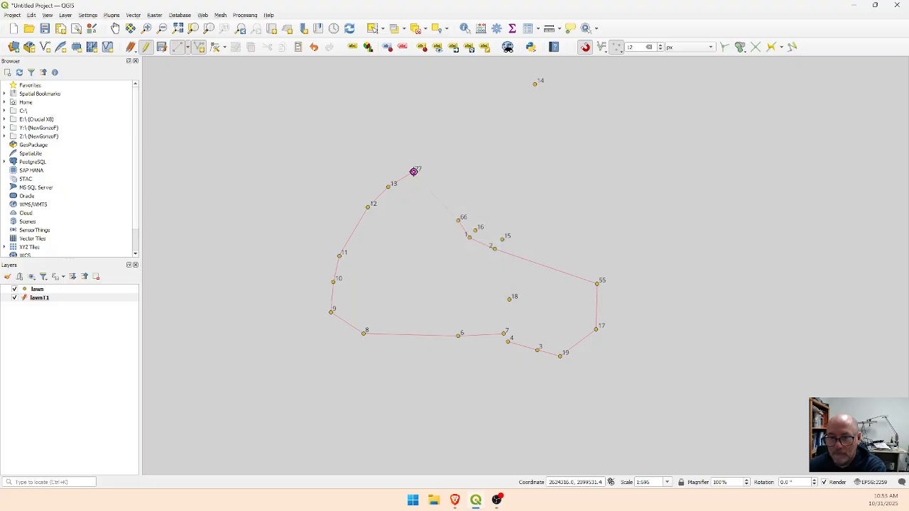
pyautogui.click(413, 171)
pyautogui.rightClick(414, 171)
pyautogui.click(449, 267)
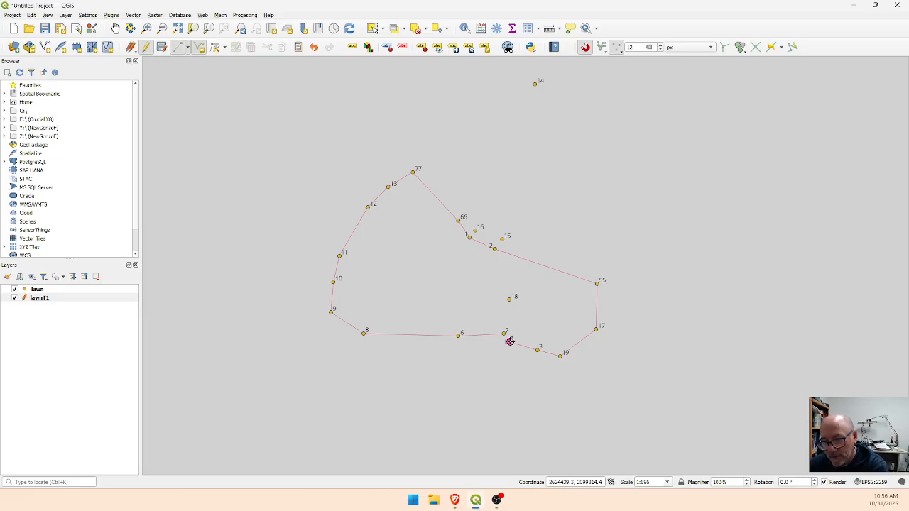
# Step: Move the end vertex of the line between points 6 and 7 from point 7 to point 4, and save the lawnT1 edits
pyautogui.scroll(2, 515, 344)
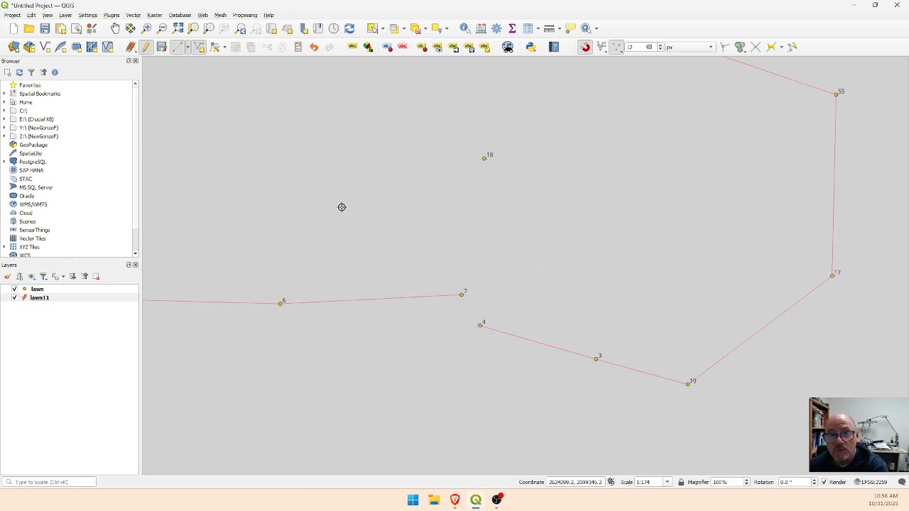
pyautogui.click(204, 47)
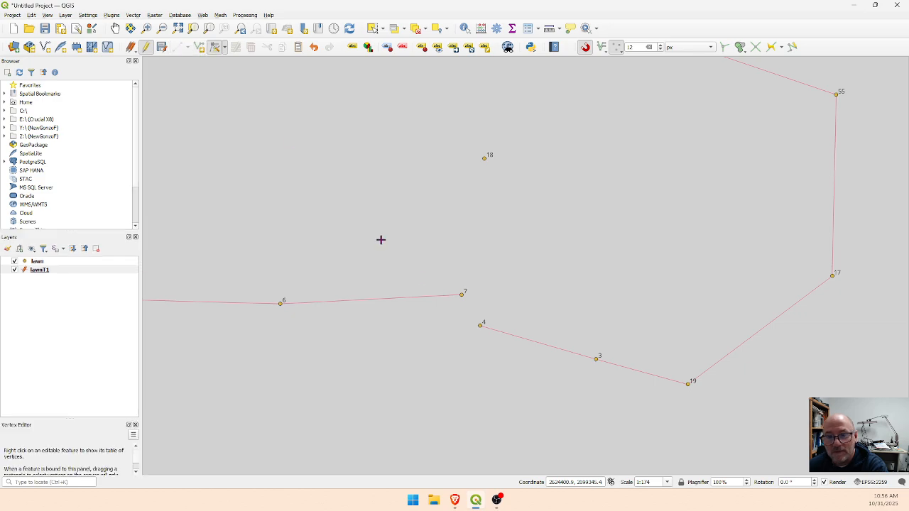
pyautogui.click(462, 294)
pyautogui.click(480, 324)
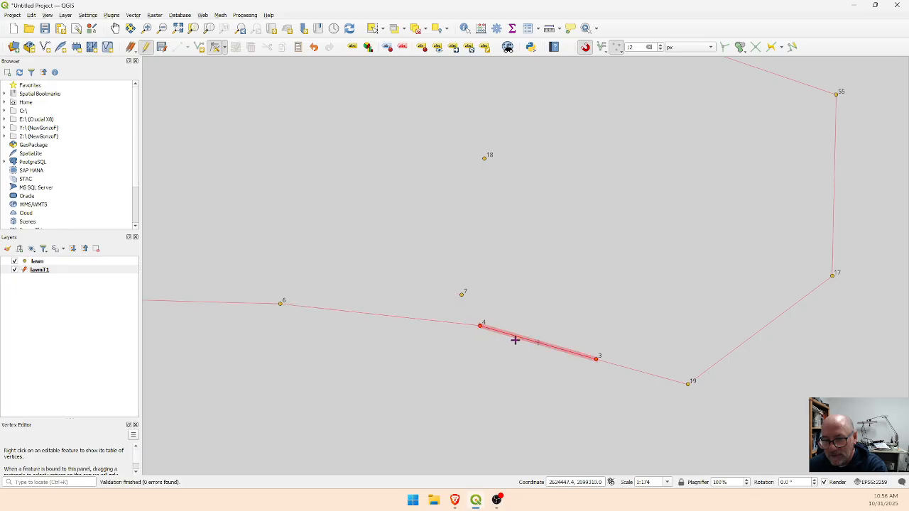
pyautogui.click(161, 47)
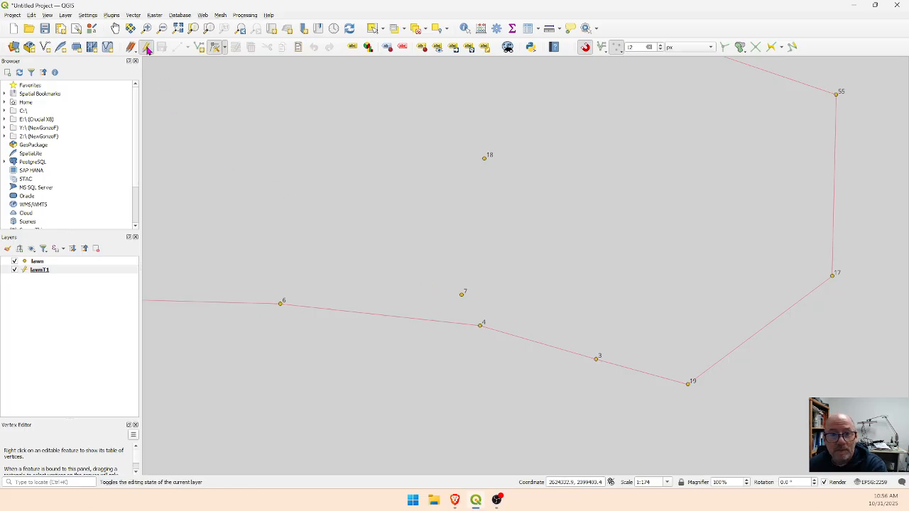
# Step: Open the attribute table of the lawnT1 layer
pyautogui.scroll(-2, 369, 228)
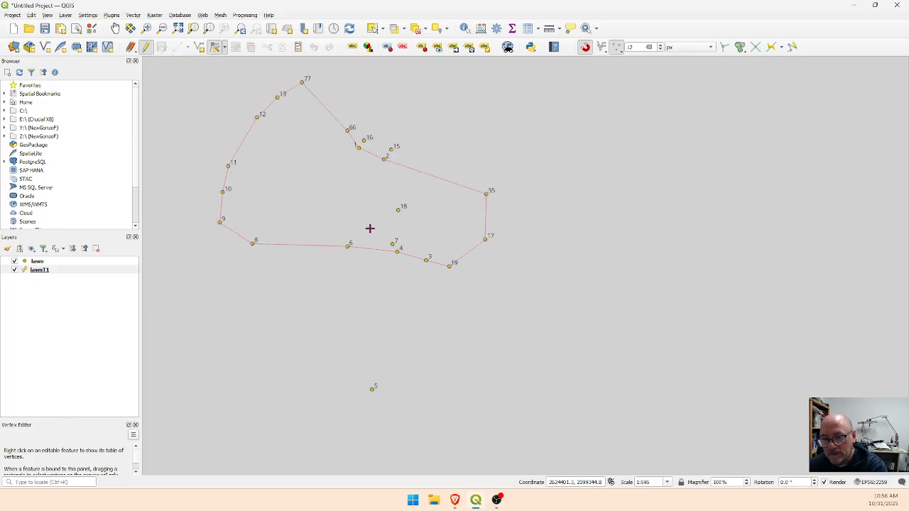
pyautogui.moveTo(349, 213); pyautogui.dragTo(505, 300)
pyautogui.scroll(1, 495, 282)
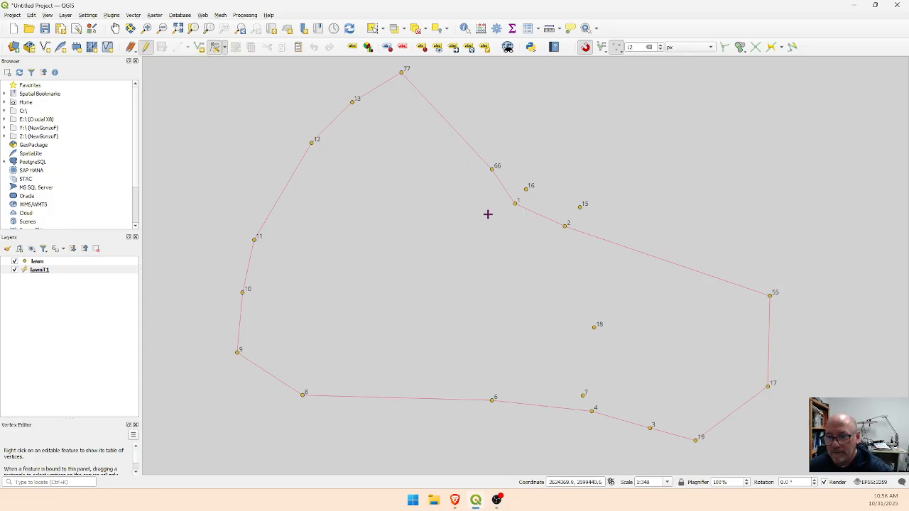
pyautogui.rightClick(41, 272)
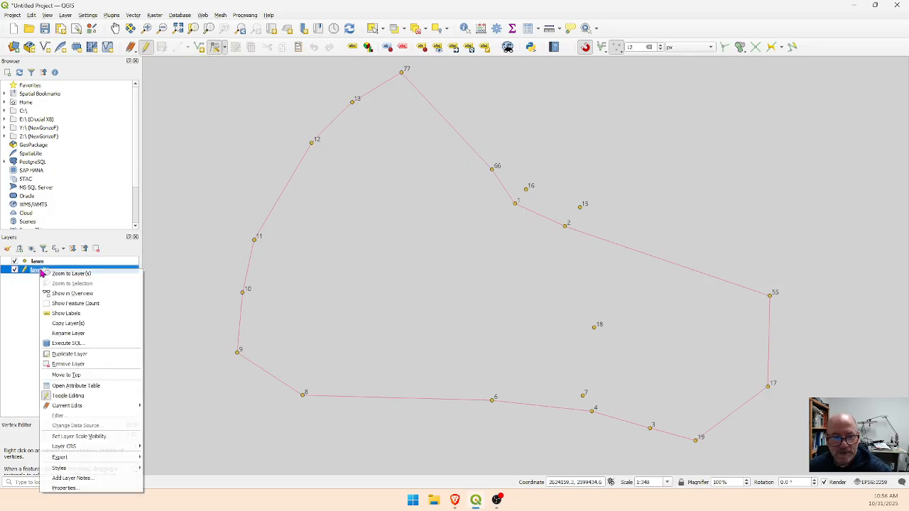
pyautogui.click(73, 385)
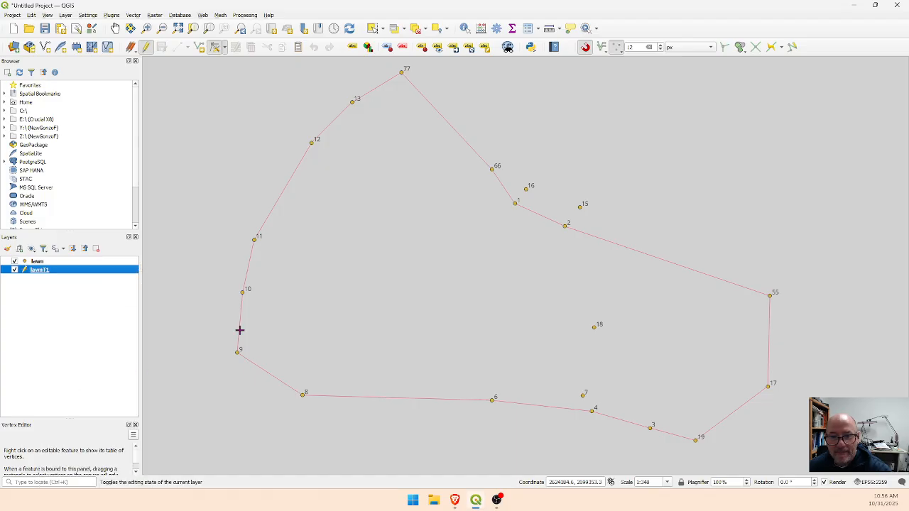
pyautogui.moveTo(314, 81); pyautogui.dragTo(523, 109)
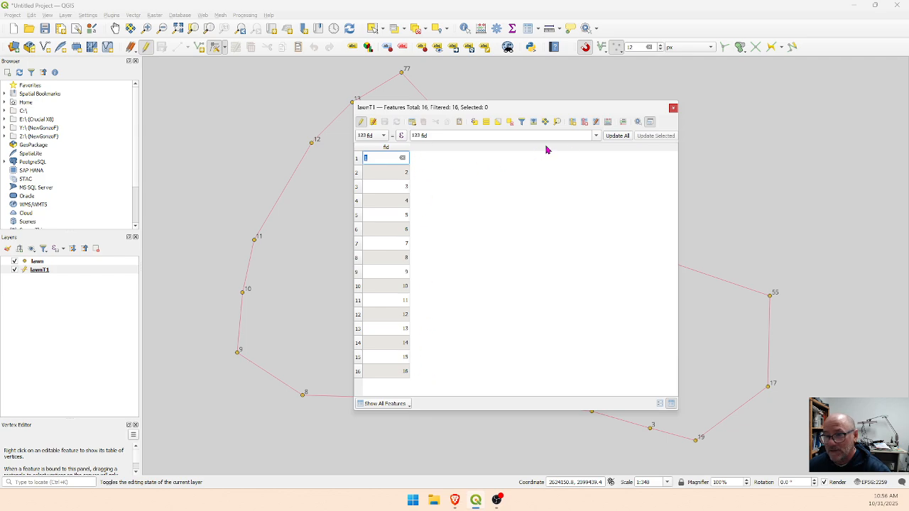
# Step: Set up a new lawnT1 field named length with the type Decimal number (real) in the Field Calculator
pyautogui.click(608, 122)
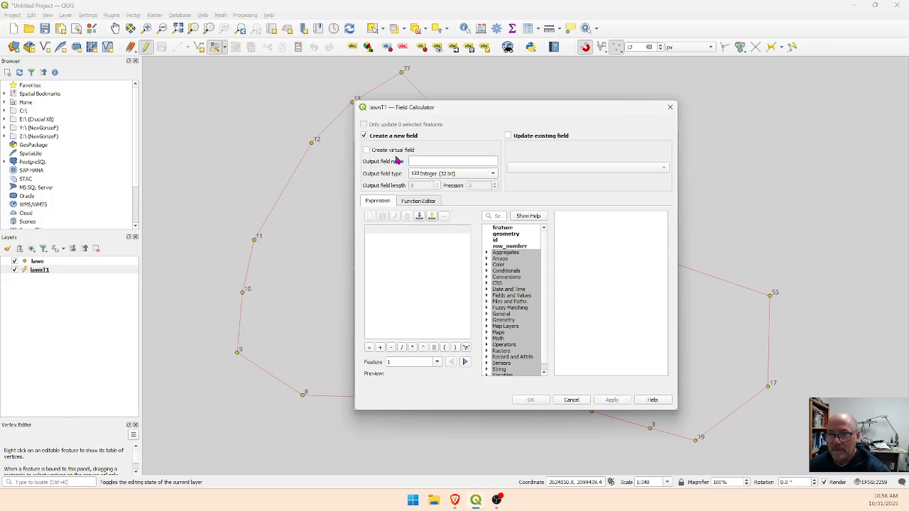
pyautogui.click(414, 160)
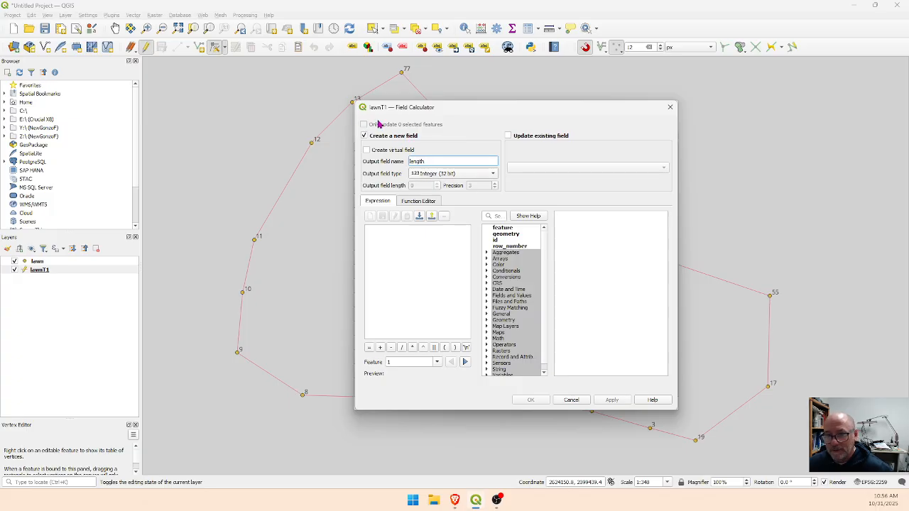
pyautogui.click(449, 175)
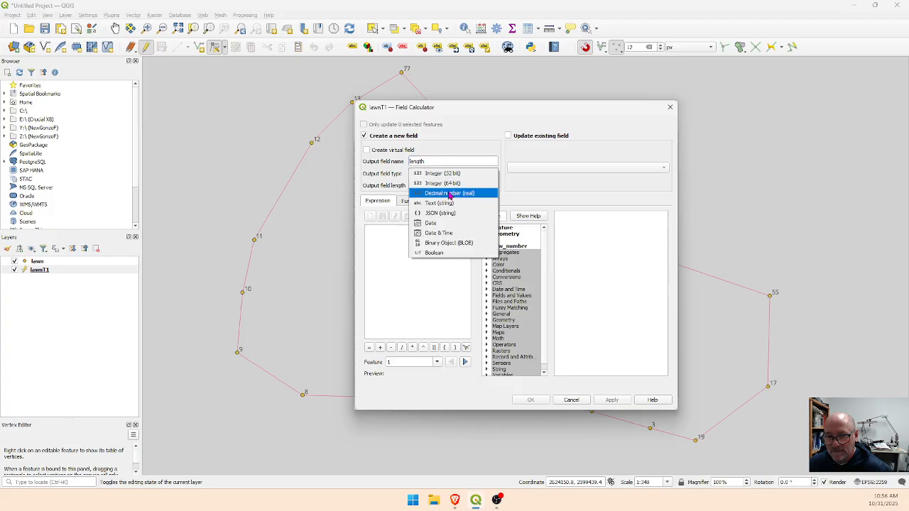
pyautogui.click(445, 193)
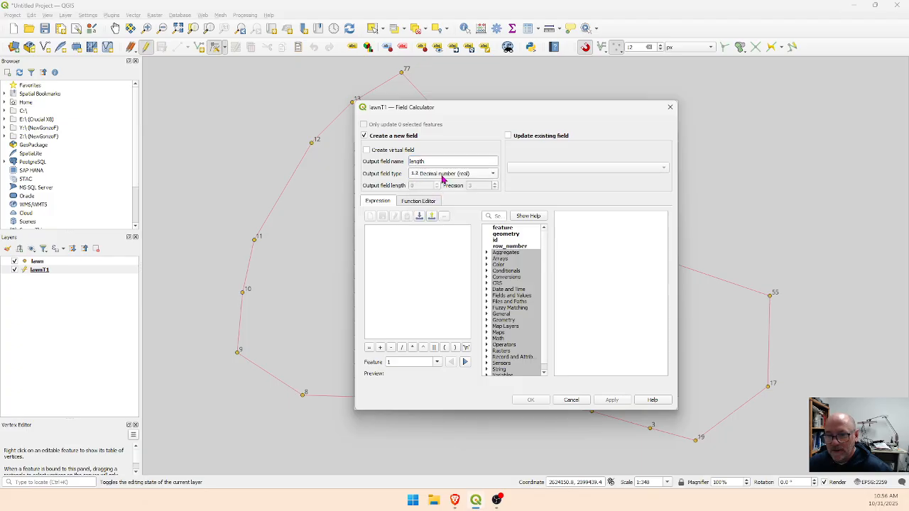
# Step: Calculate the length field in feet with the expression $length*3.28084 and add it to the table
pyautogui.click(385, 231)
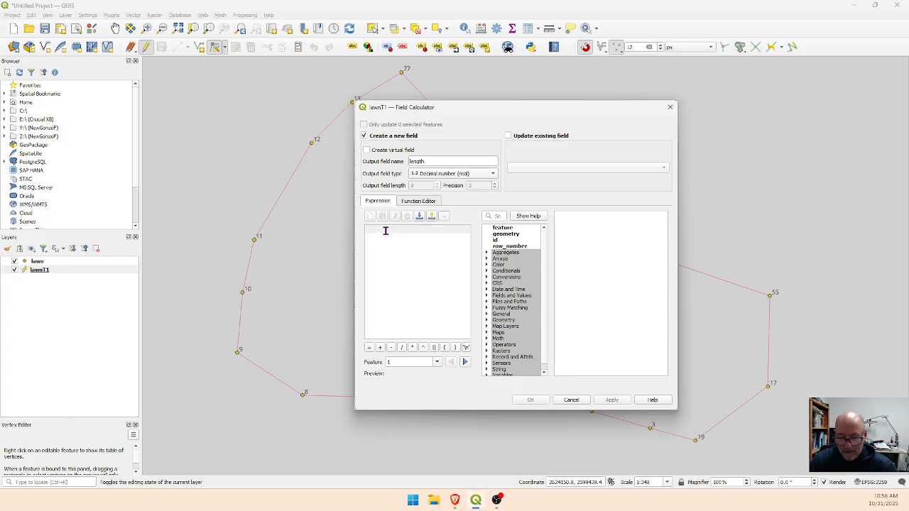
pyautogui.write('$len')
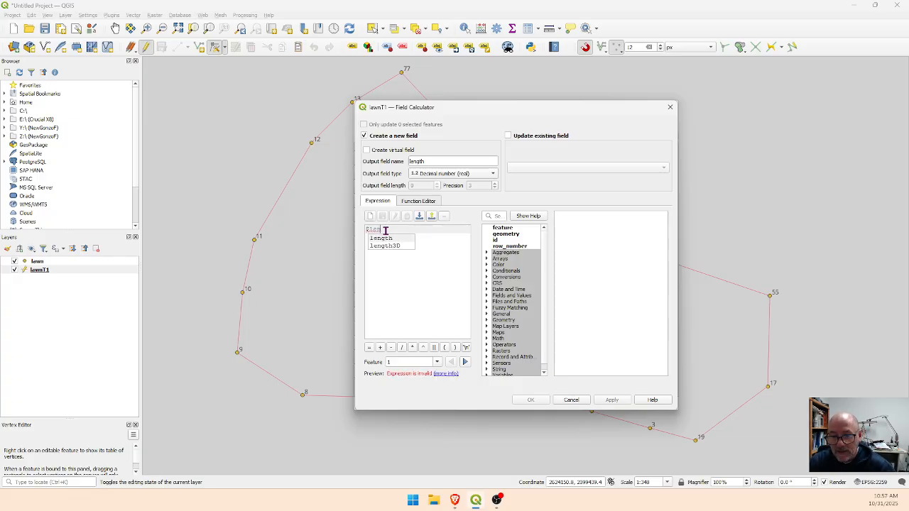
pyautogui.write('gth')
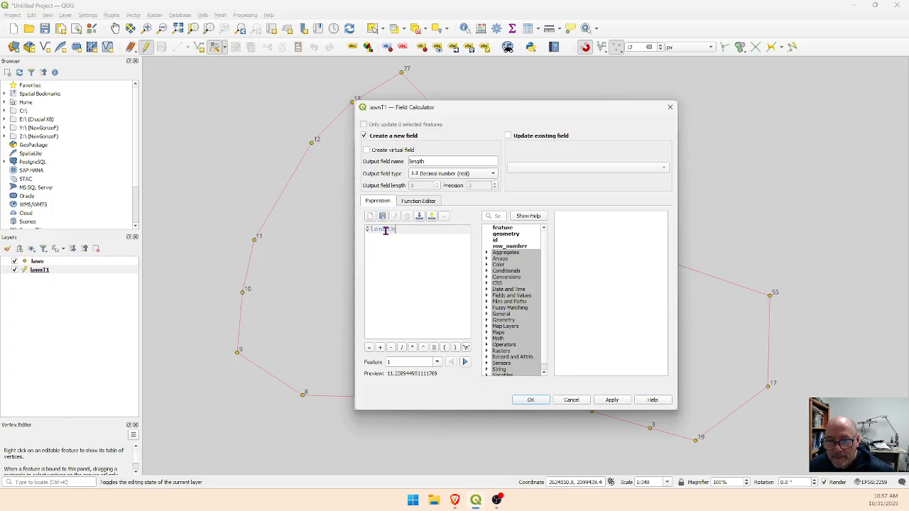
pyautogui.scroll(4, 385, 230)
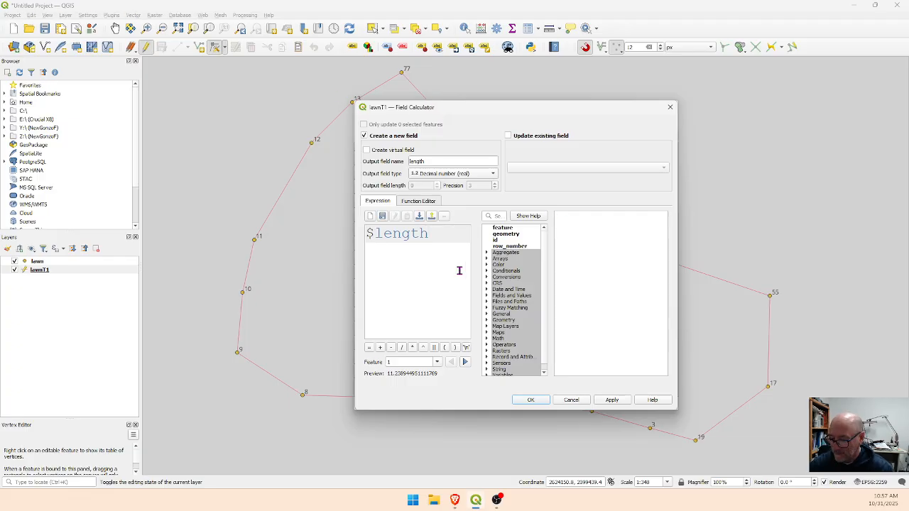
pyautogui.write('*')
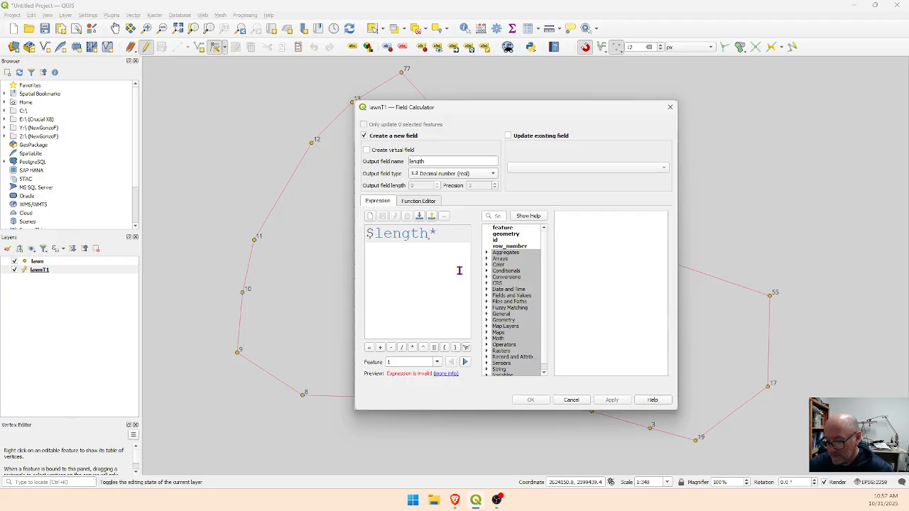
pyautogui.write('3.28')
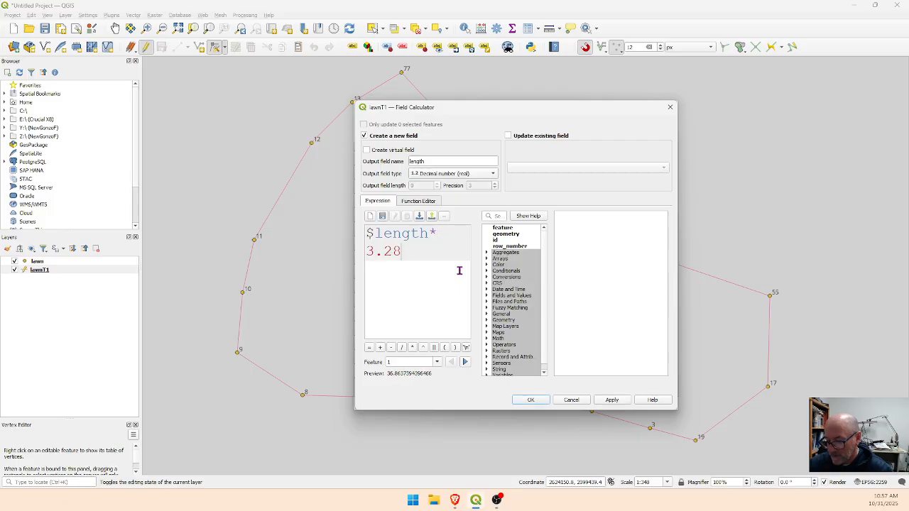
pyautogui.write('084')
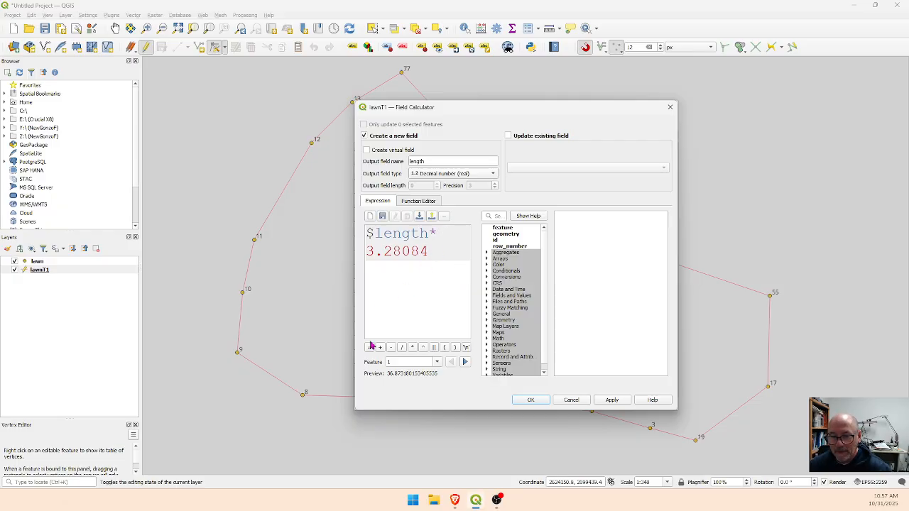
pyautogui.click(526, 401)
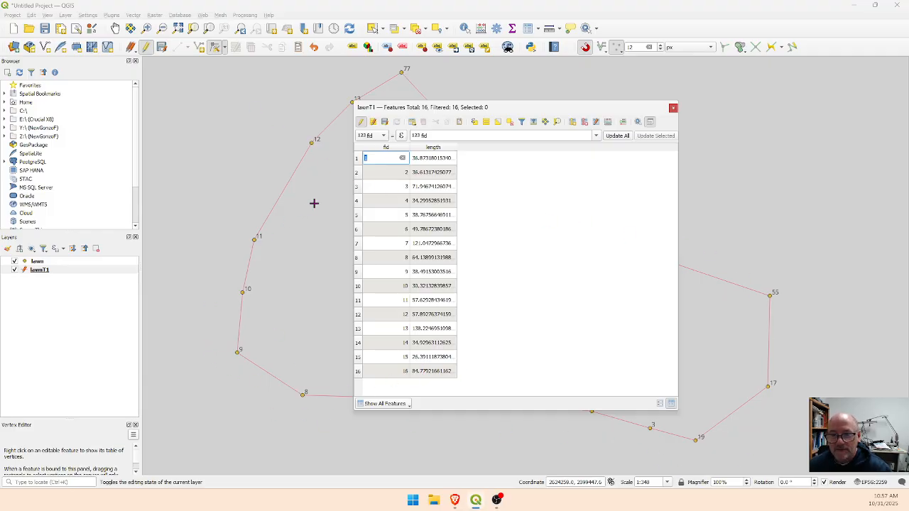
# Step: Set up another new lawnT1 field named azimuth with the type Decimal number (real) in the Field Calculator
pyautogui.click(608, 123)
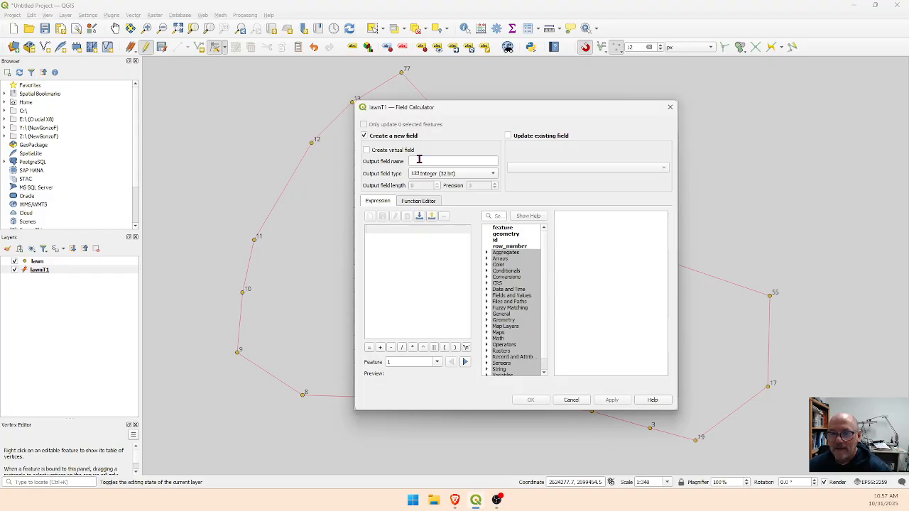
pyautogui.click(419, 159)
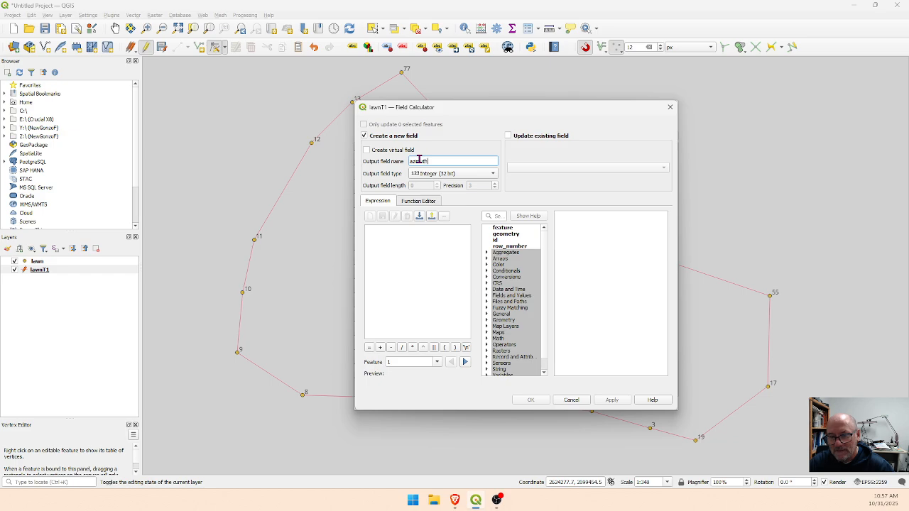
pyautogui.write('azmuth')
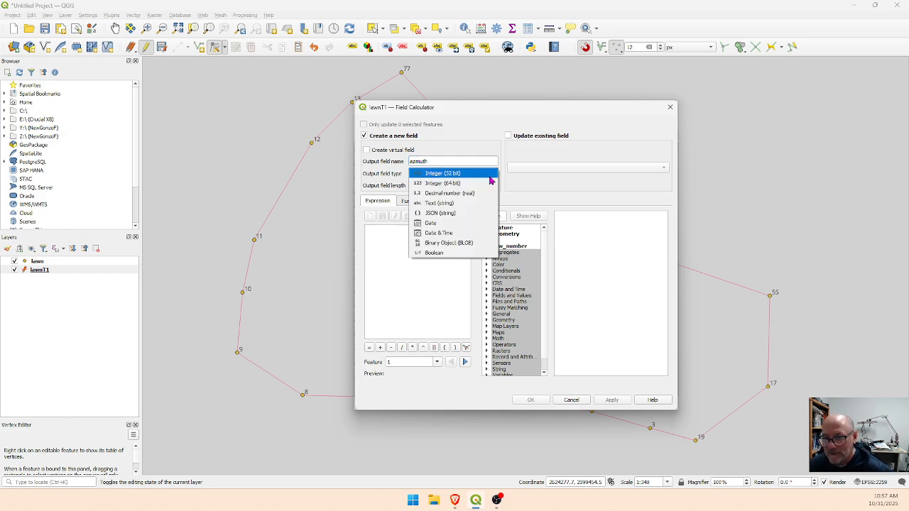
pyautogui.click(493, 173)
pyautogui.click(453, 195)
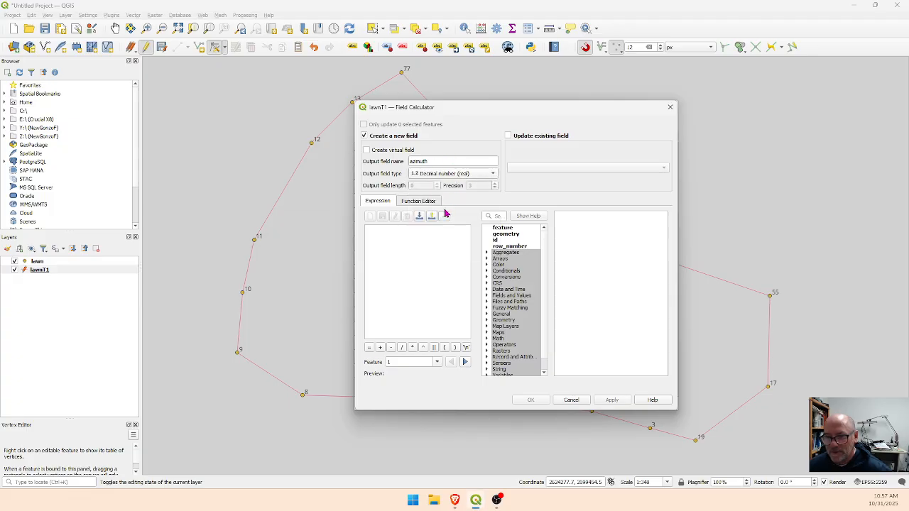
# Step: Compare the help for the azimuth and bearing functions in the Geometry function group
pyautogui.scroll(-1, 513, 318)
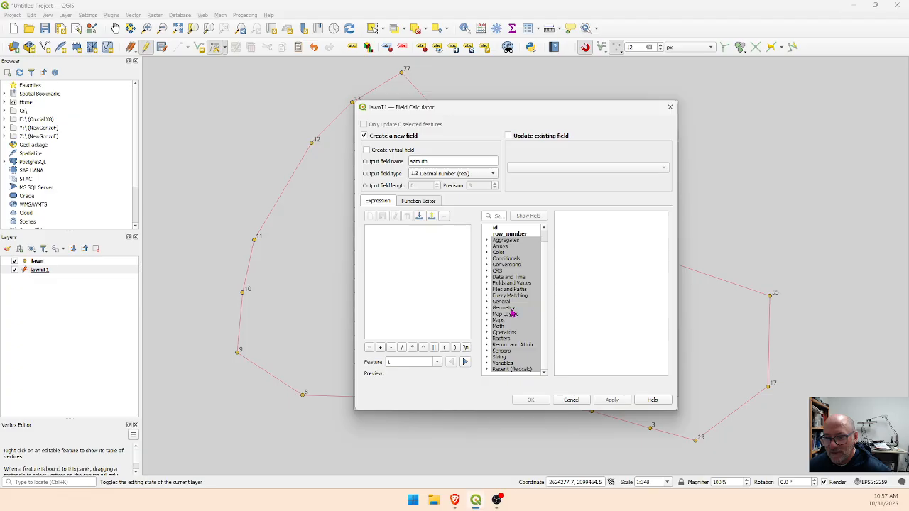
pyautogui.click(487, 307)
pyautogui.scroll(-4, 513, 293)
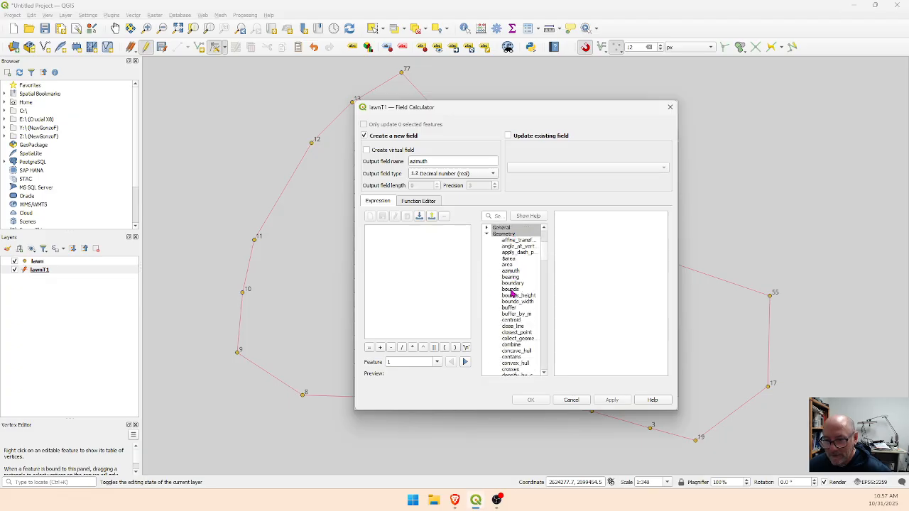
pyautogui.scroll(-1, 512, 294)
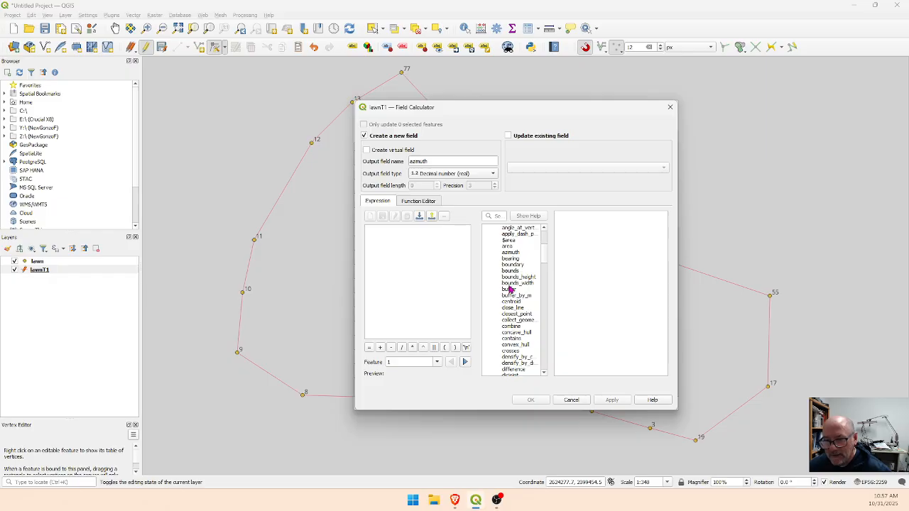
pyautogui.scroll(1, 510, 276)
pyautogui.click(511, 272)
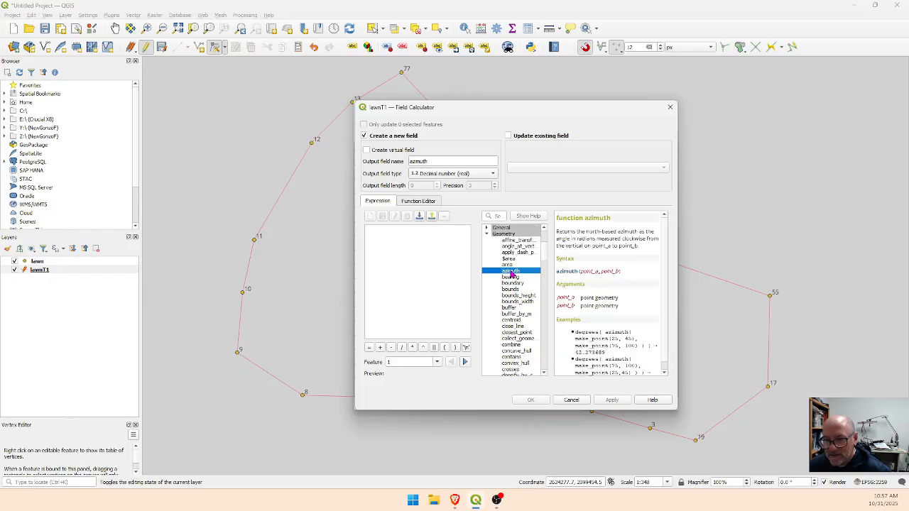
pyautogui.click(512, 277)
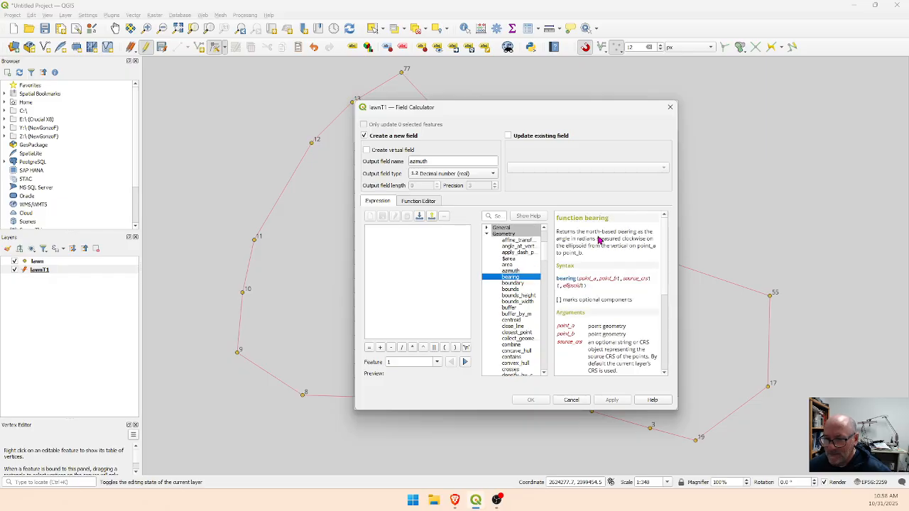
pyautogui.click(511, 272)
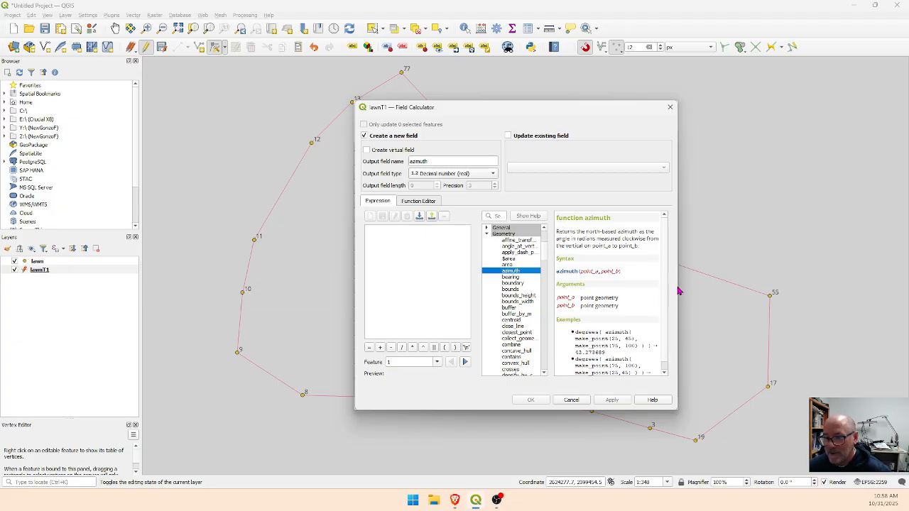
pyautogui.moveTo(542, 106); pyautogui.dragTo(603, 81)
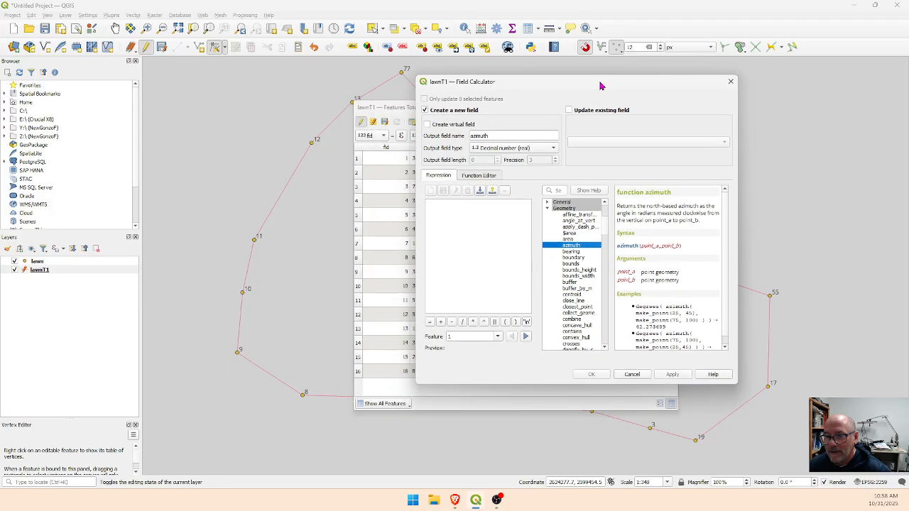
pyautogui.click(447, 208)
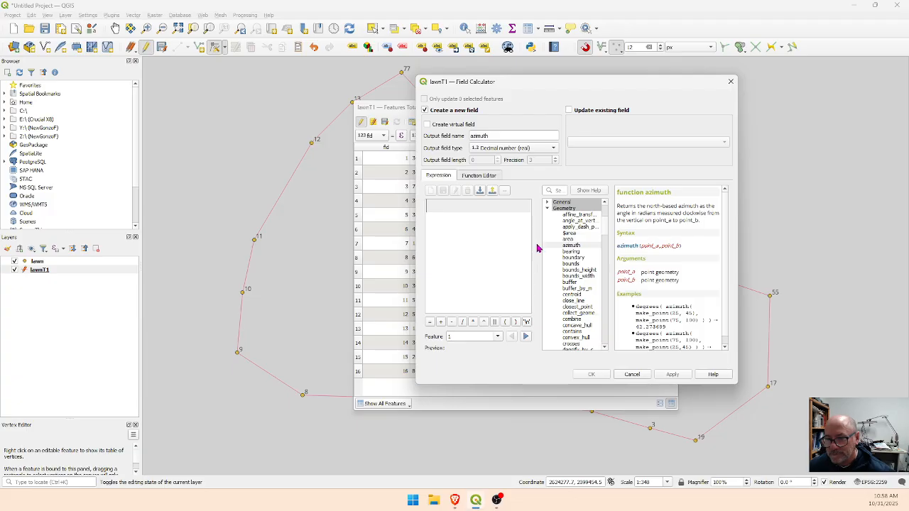
pyautogui.doubleClick(571, 246)
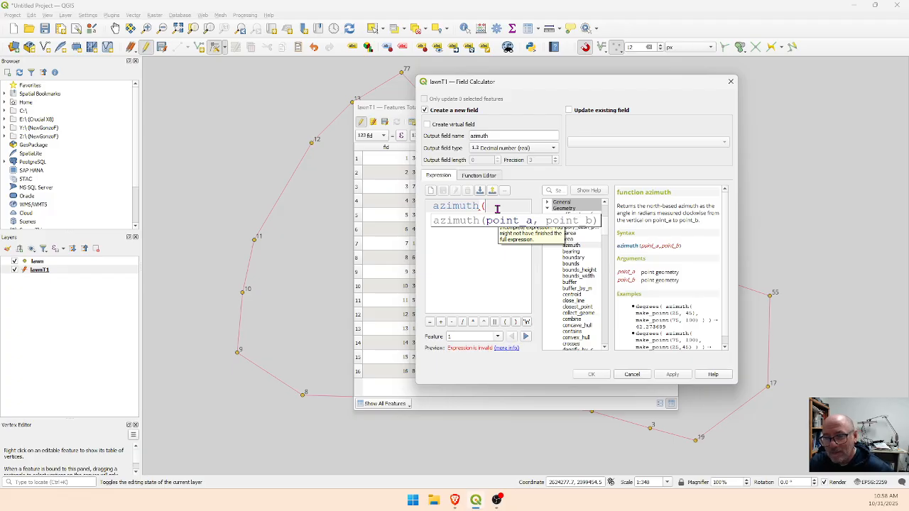
pyautogui.write('start')
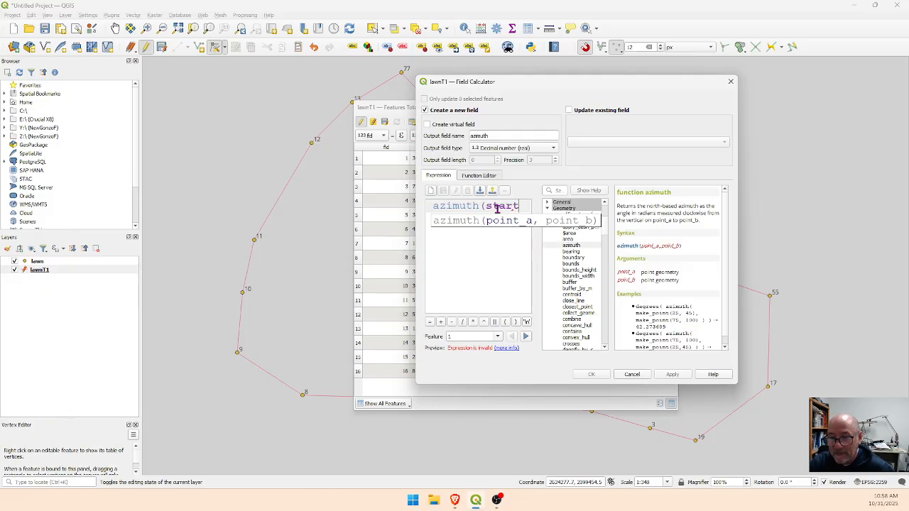
pyautogui.write('_')
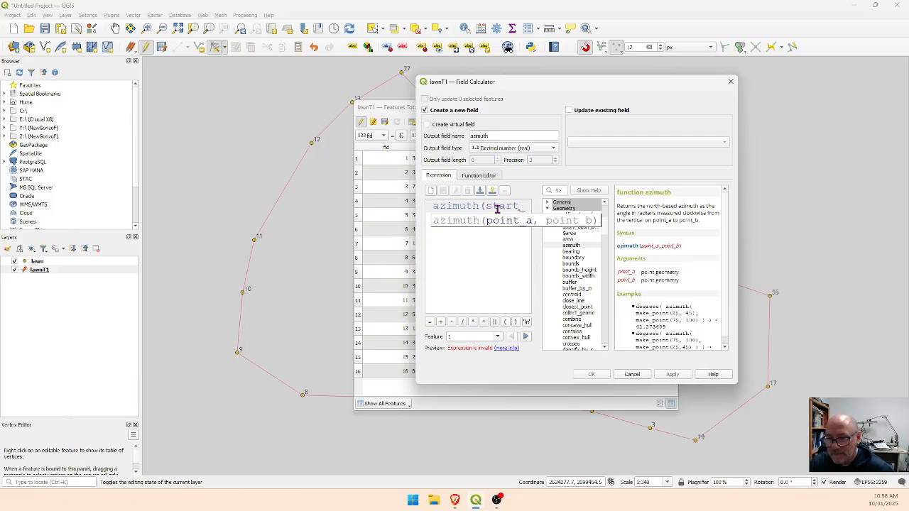
pyautogui.write('point')
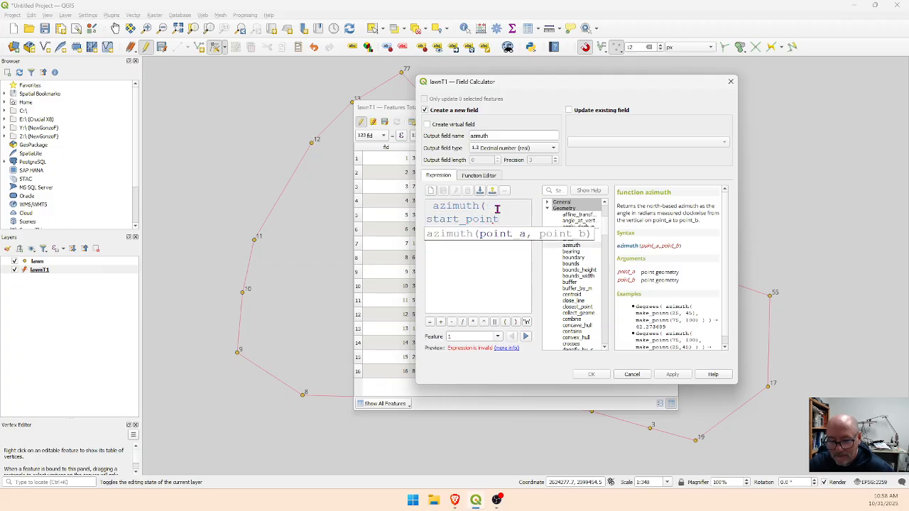
pyautogui.write('(')
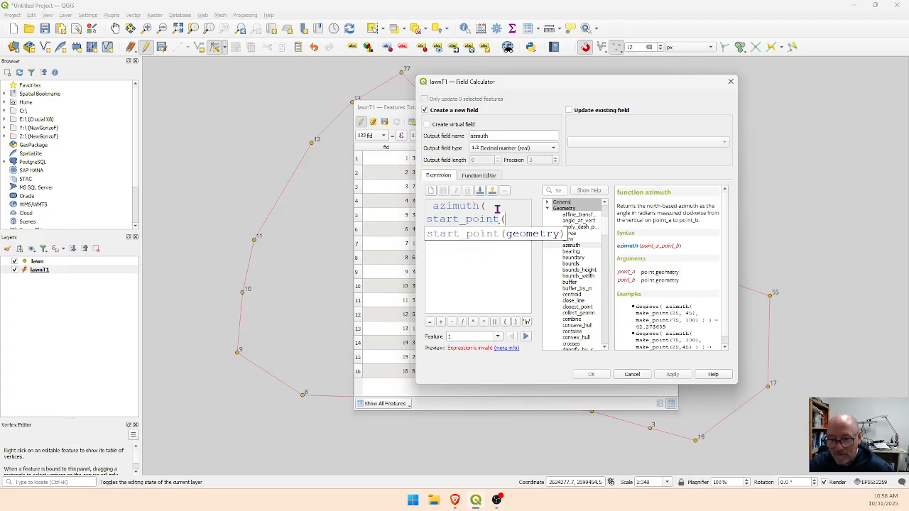
pyautogui.write('@geometry')
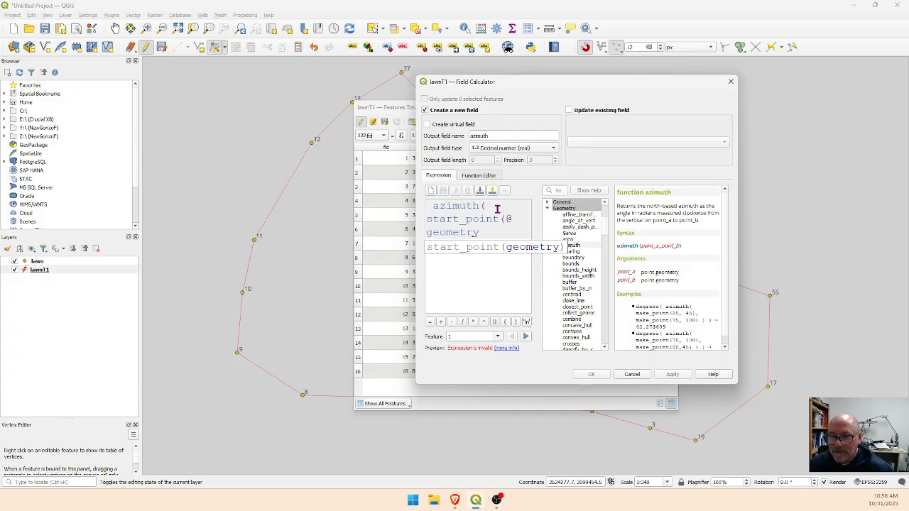
pyautogui.moveTo(417, 233); pyautogui.dragTo(197, 228)
pyautogui.scroll(3, 304, 223)
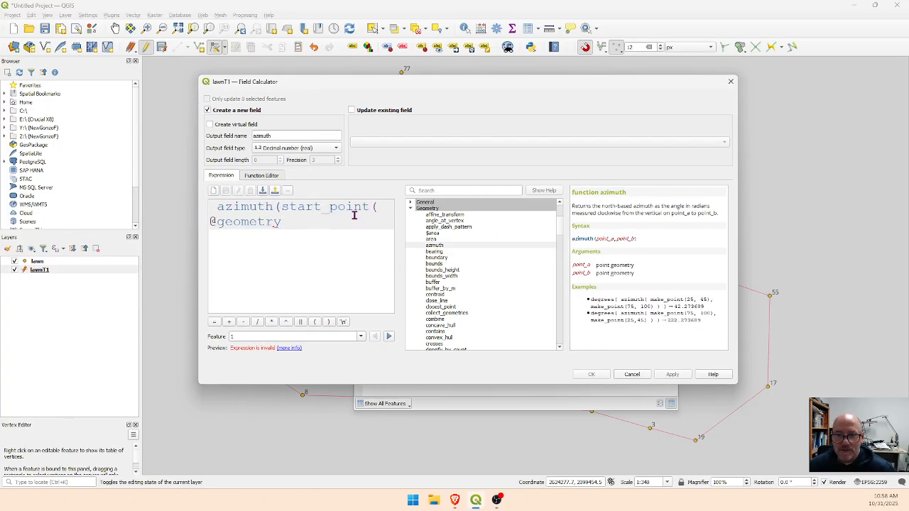
pyautogui.write(')')
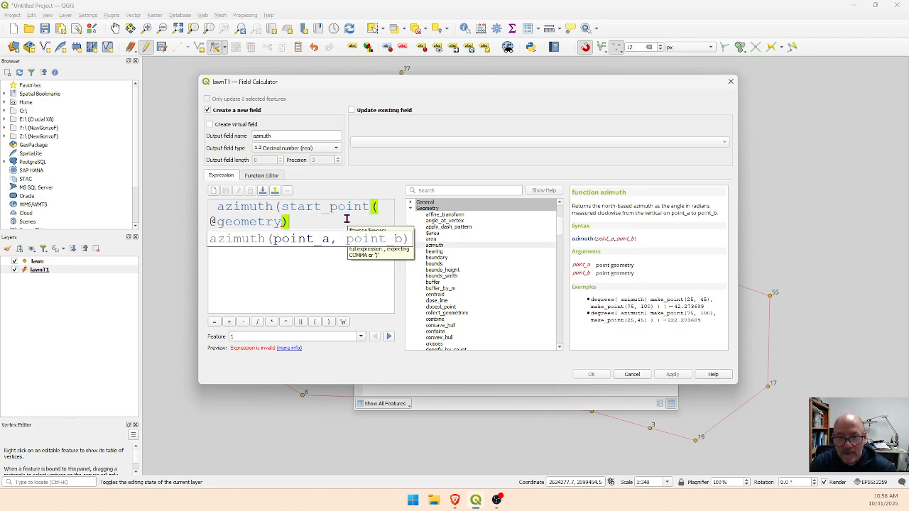
pyautogui.write(',en')
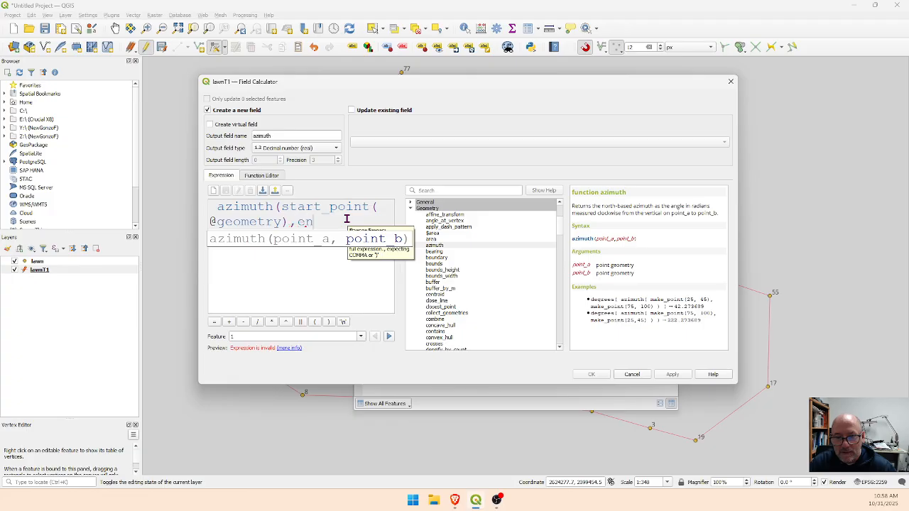
pyautogui.write('d_poin')
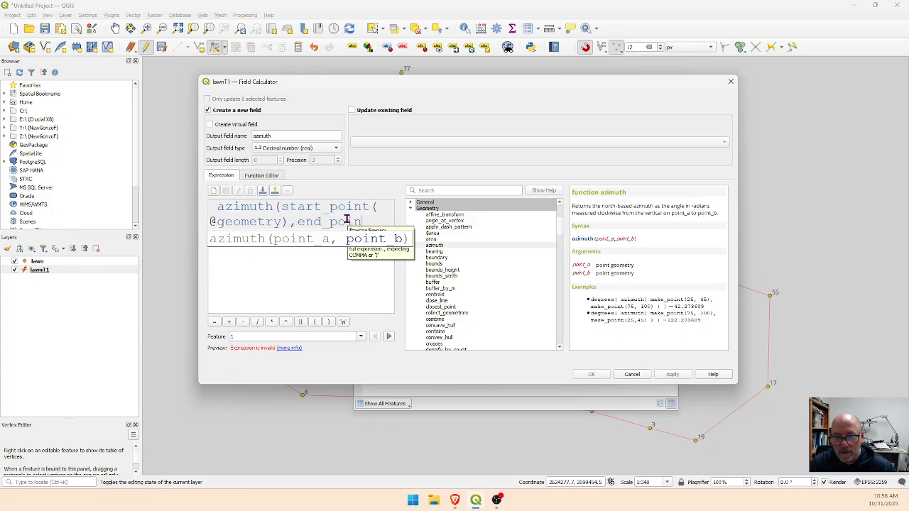
pyautogui.write('t(@geom')
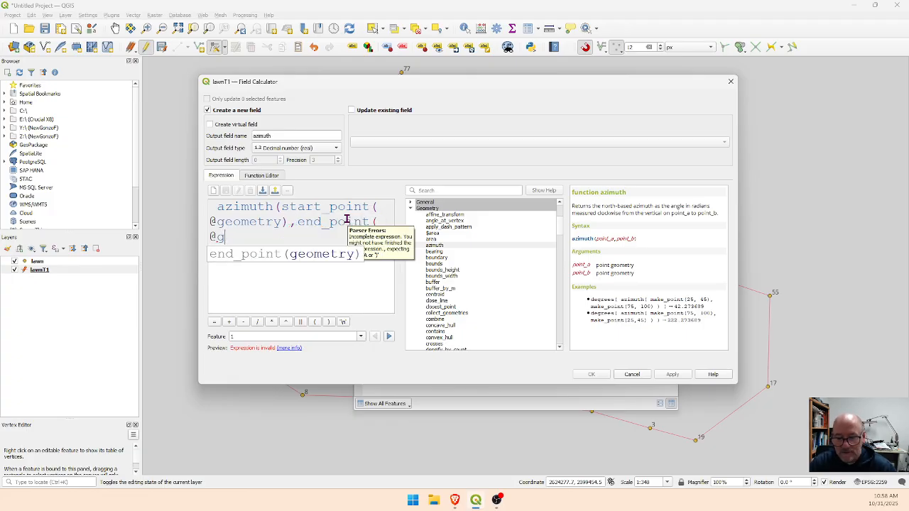
pyautogui.write('etry')
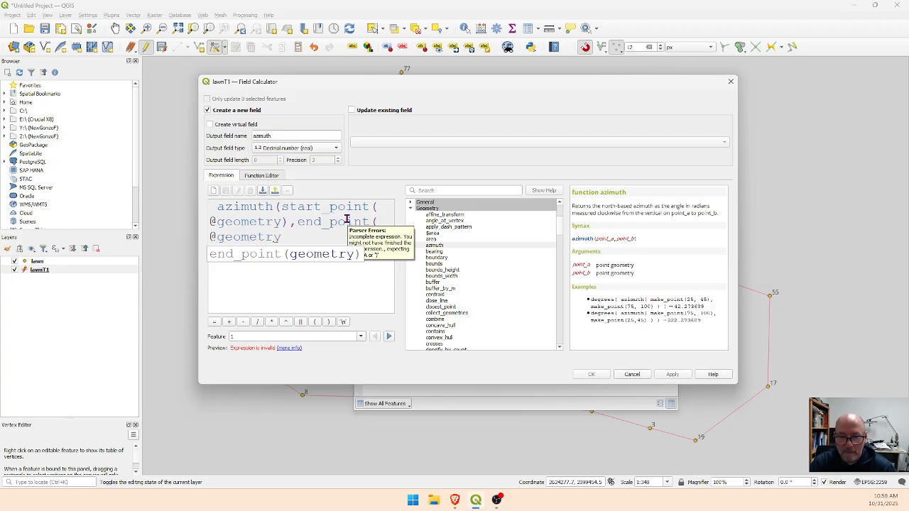
pyautogui.write(')')
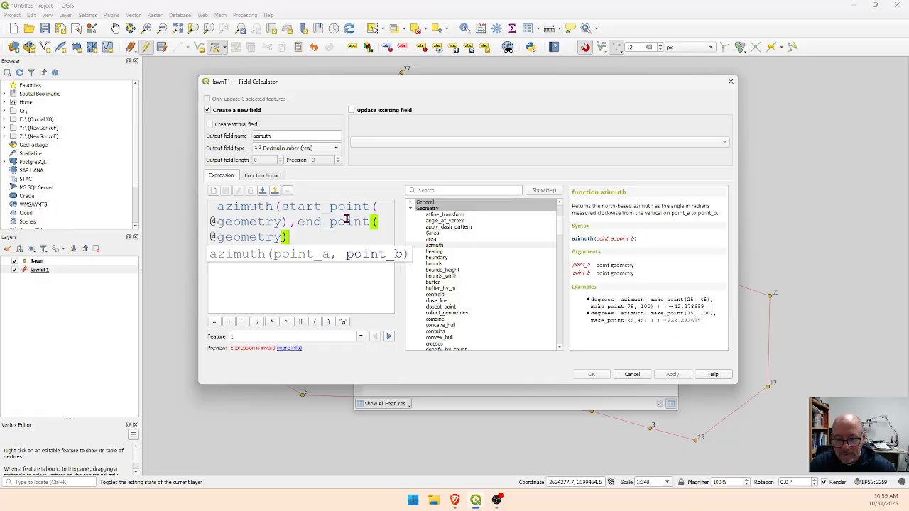
pyautogui.write(')')
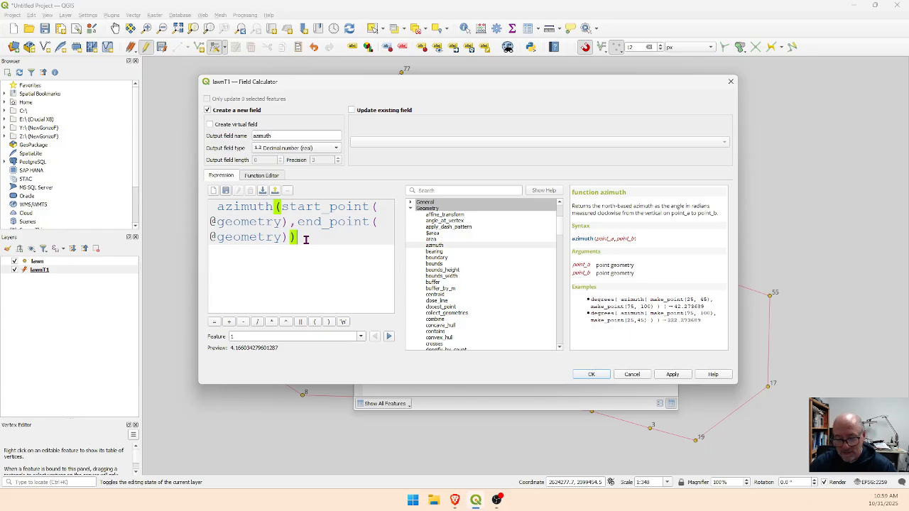
# Step: Convert the azimuth expression to degrees by appending *180/pi() and add the calculated field to the table
pyautogui.write('*180')
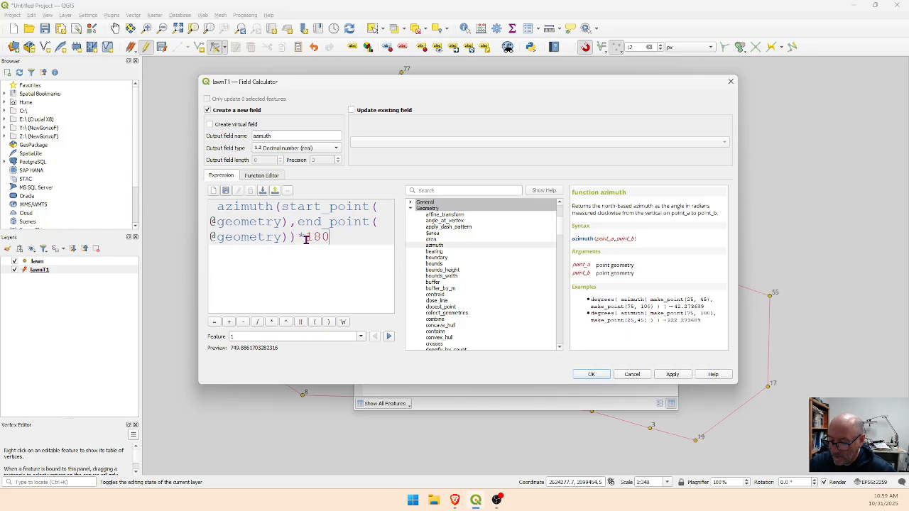
pyautogui.write('/p')
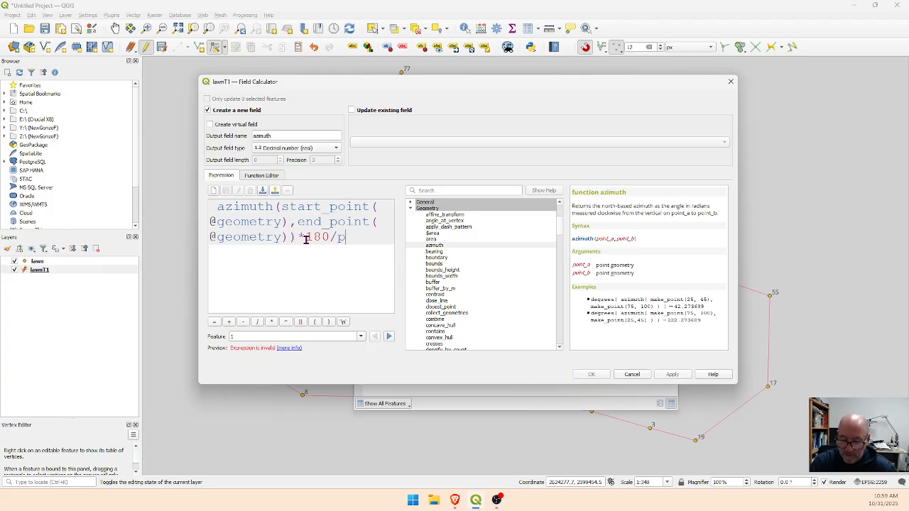
pyautogui.write('i()')
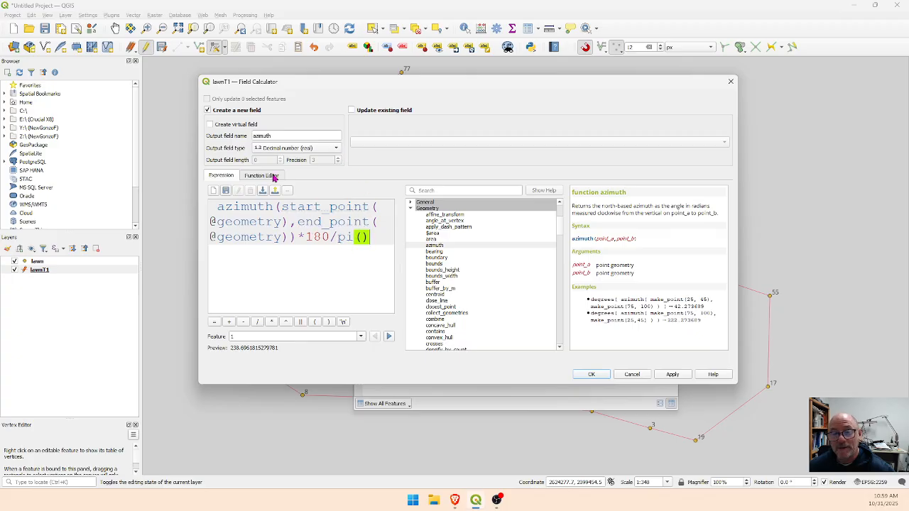
pyautogui.click(592, 377)
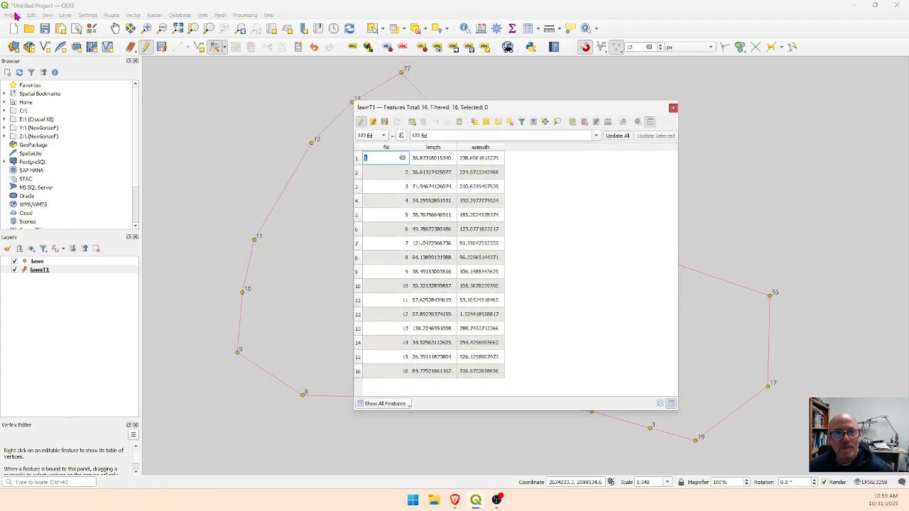
# Step: Examine the measurement ellipsoid choices in the project properties, up to None / Planimetric, and leave the settings without applying anything
pyautogui.click(13, 16)
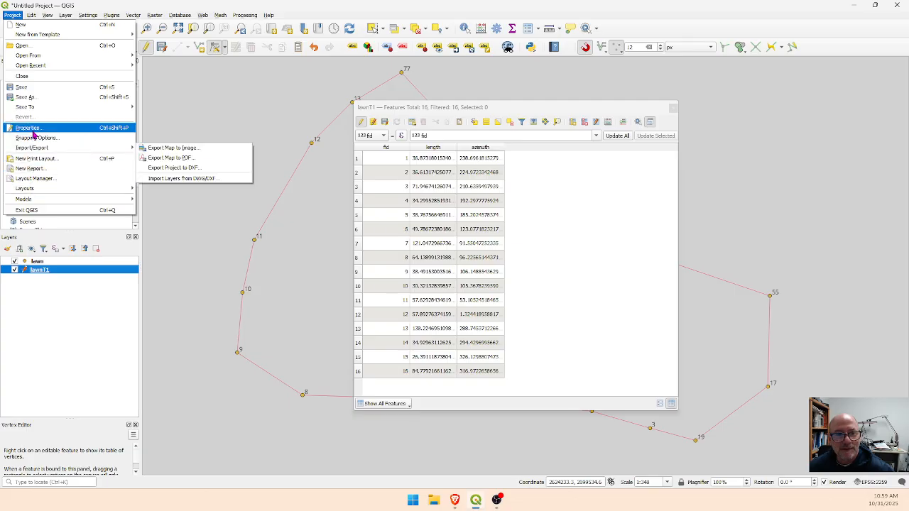
pyautogui.click(32, 128)
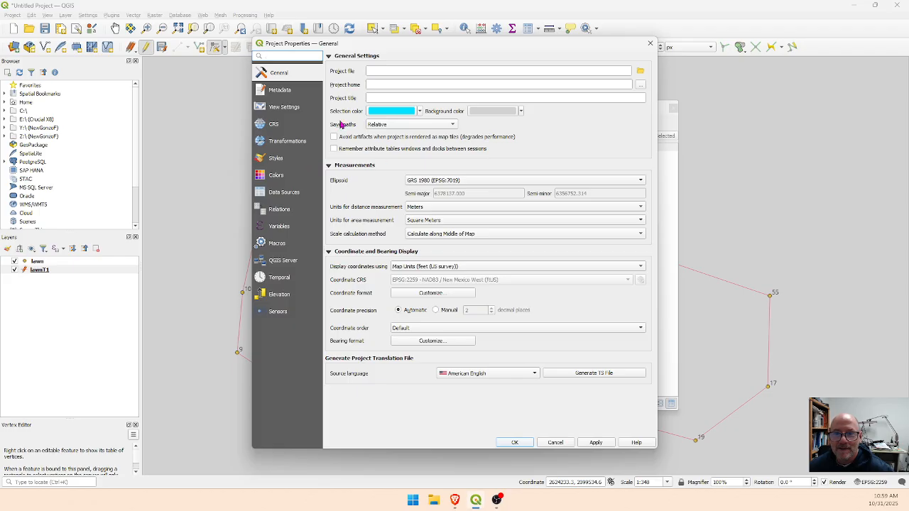
pyautogui.click(444, 182)
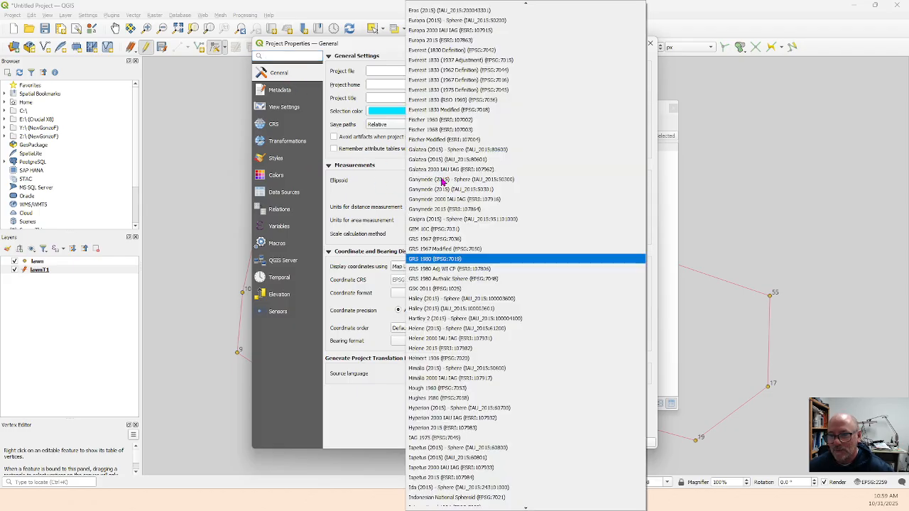
pyautogui.scroll(20, 444, 182)
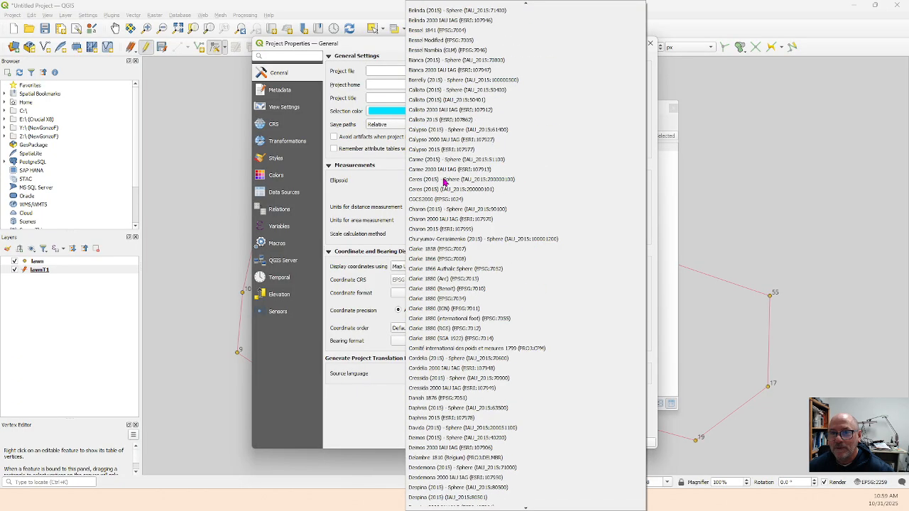
pyautogui.scroll(1, 444, 181)
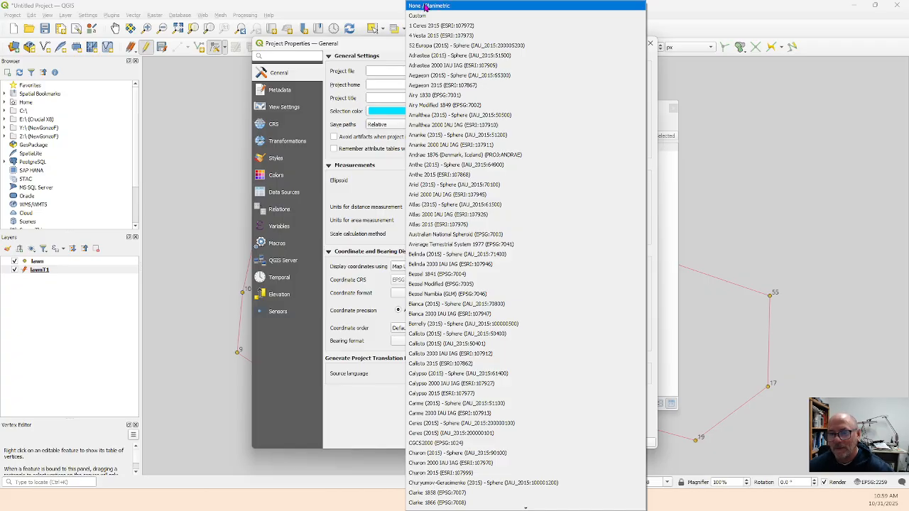
pyautogui.click(374, 8)
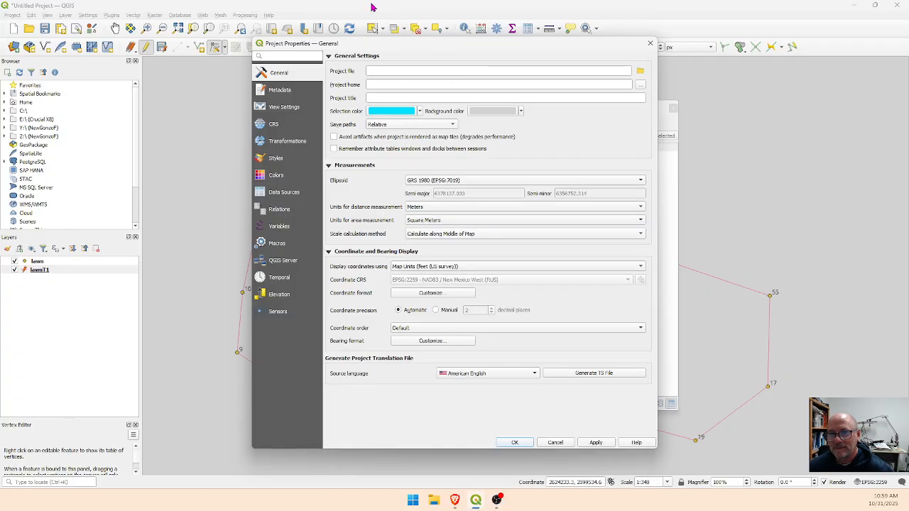
pyautogui.click(556, 443)
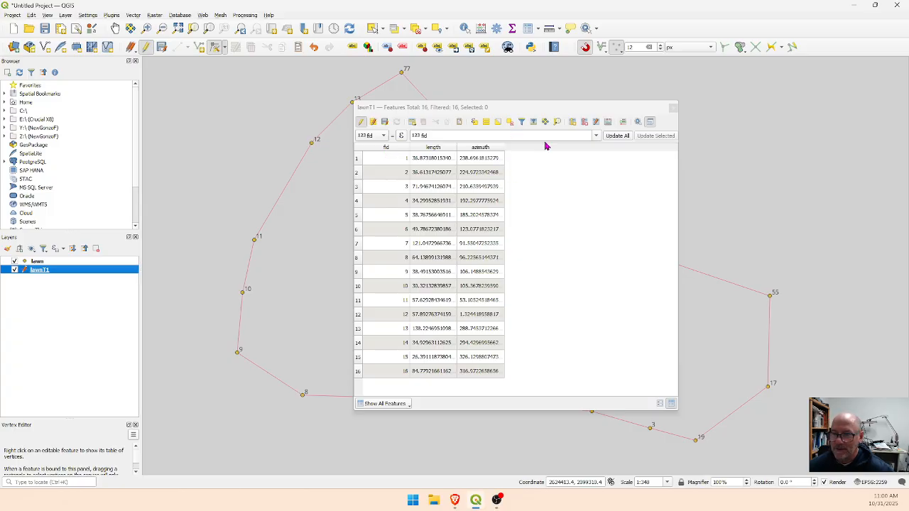
# Step: Reposition and resize the lawnT1 attribute table so its fields and the lower part of the map are both visible
pyautogui.moveTo(540, 108); pyautogui.dragTo(534, 166)
pyautogui.click(190, 203)
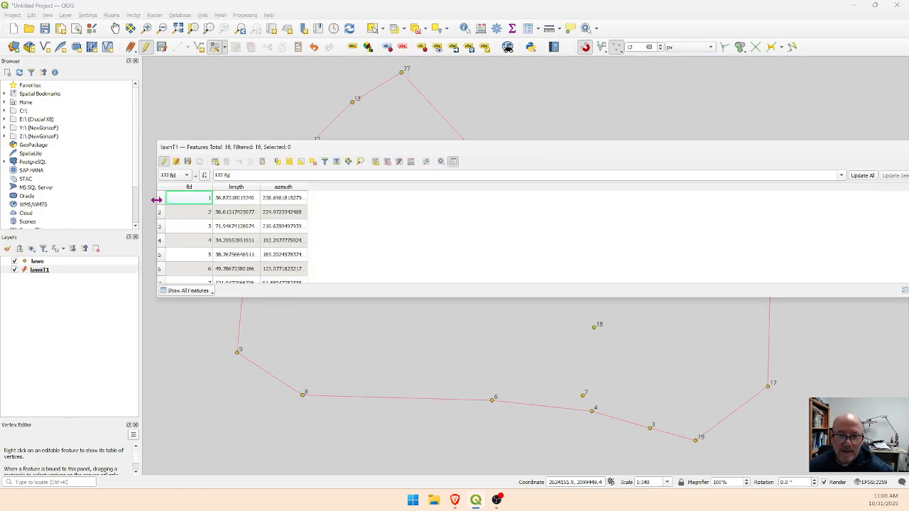
pyautogui.moveTo(157, 203); pyautogui.dragTo(682, 232)
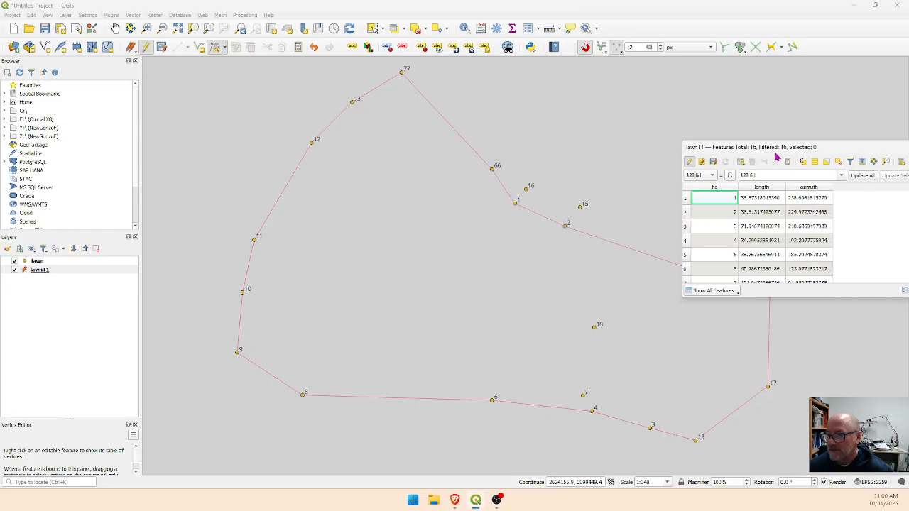
pyautogui.moveTo(777, 150); pyautogui.dragTo(407, 126)
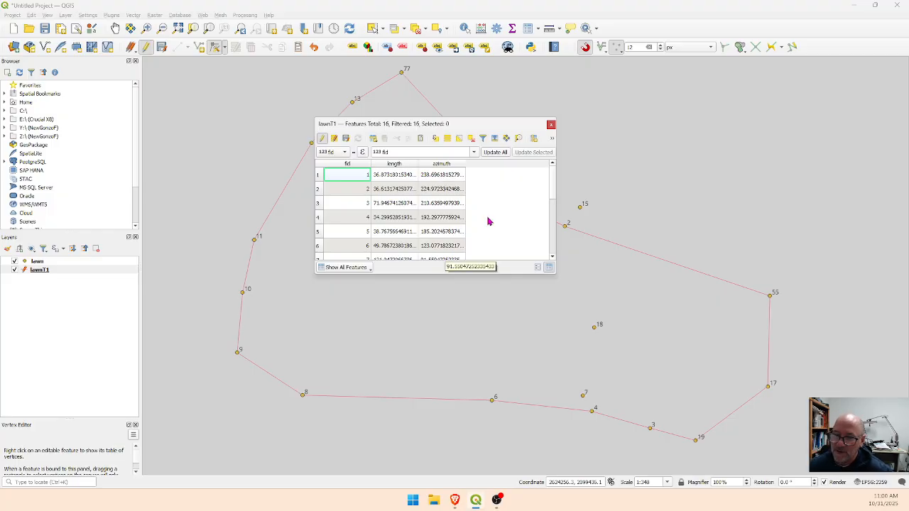
pyautogui.moveTo(557, 206); pyautogui.dragTo(655, 220)
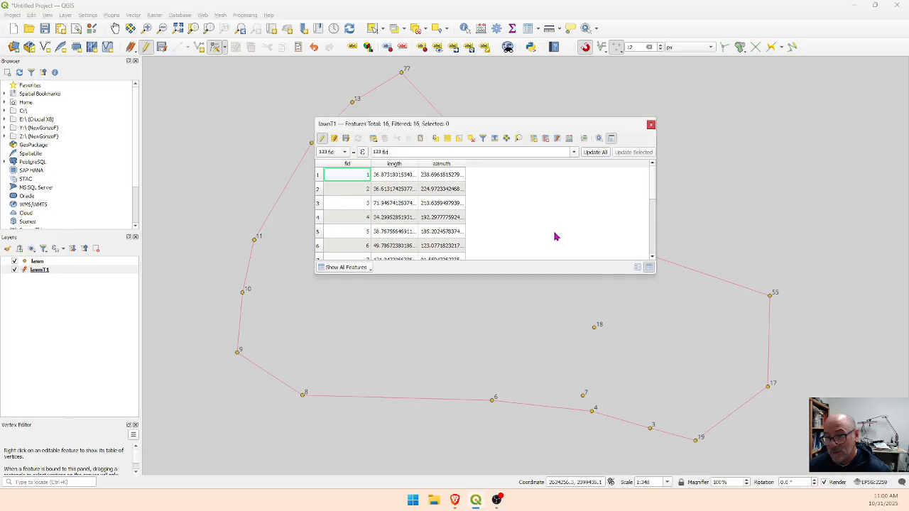
# Step: Set up another new lawnT1 field named ns with the type Text (string) and length 1 in the Field Calculator
pyautogui.click(570, 139)
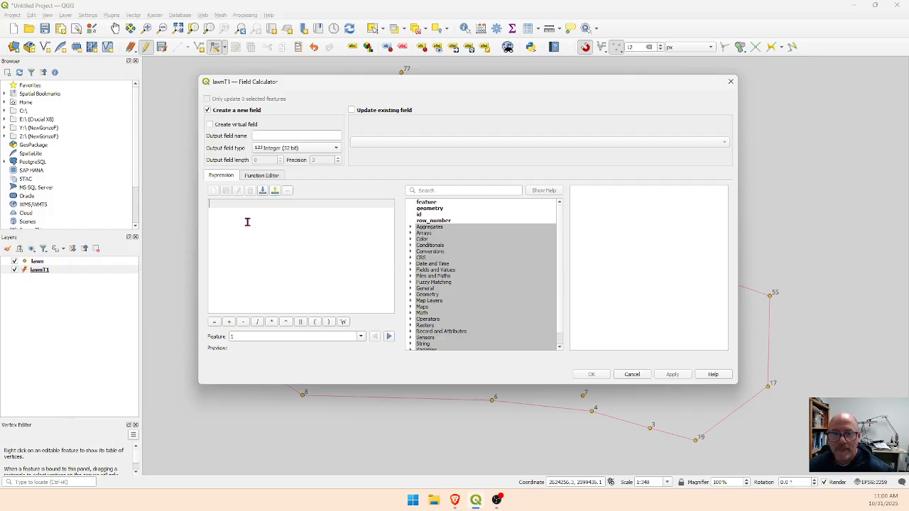
pyautogui.click(235, 211)
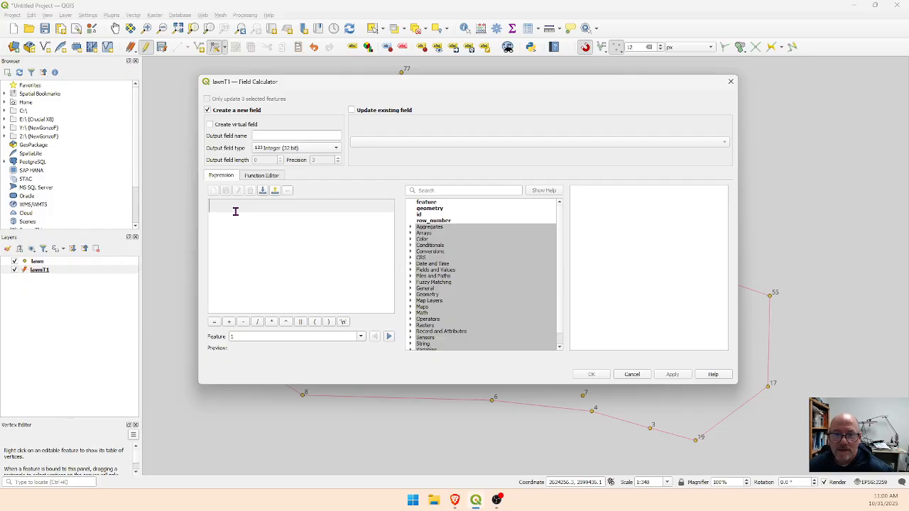
pyautogui.click(272, 135)
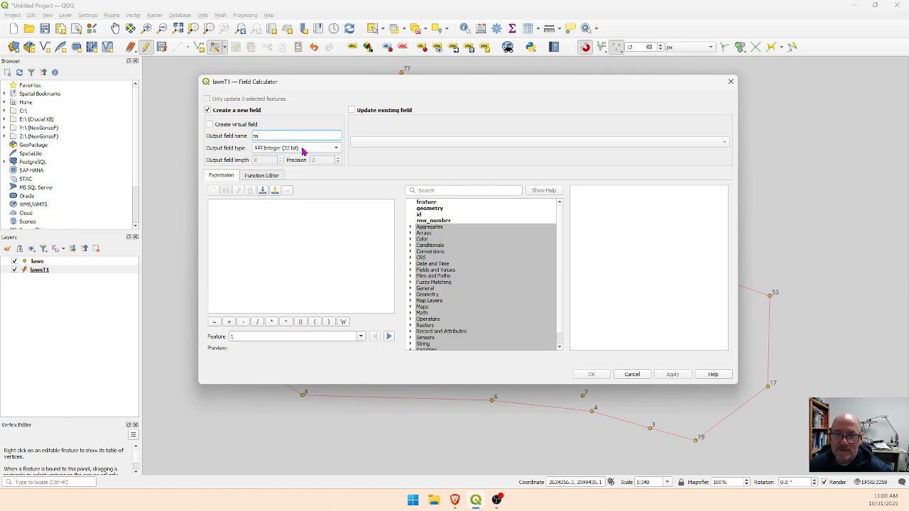
pyautogui.click(304, 149)
pyautogui.click(282, 179)
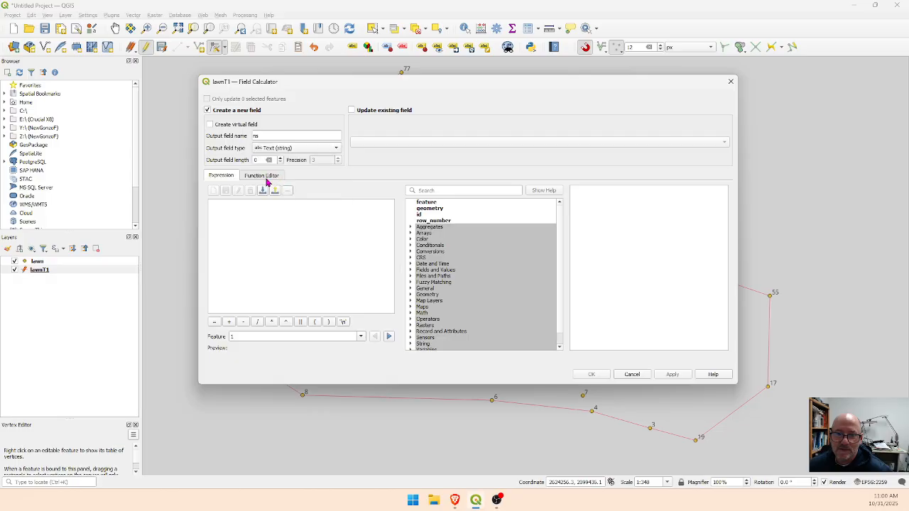
# Step: Start the ns expression with an if condition testing that "azimuth" is <270 and "azimuth" is >90
pyautogui.click(232, 207)
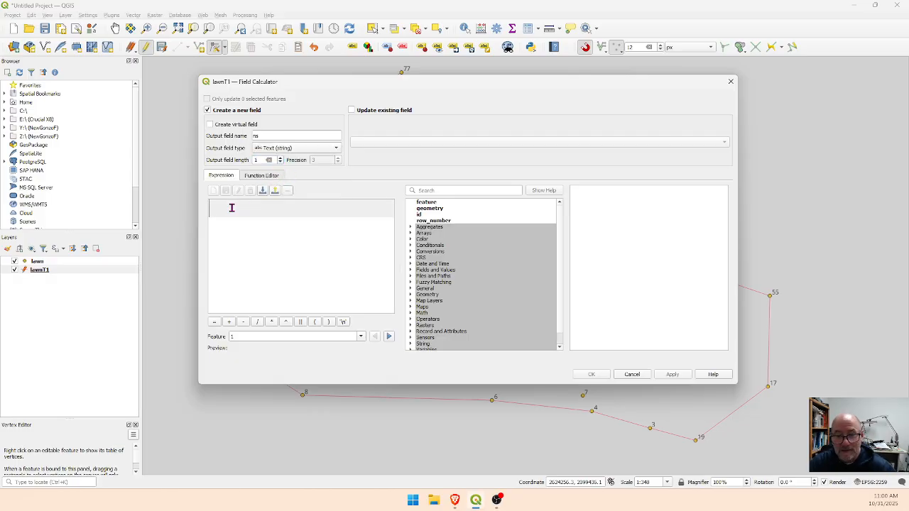
pyautogui.write('if(')
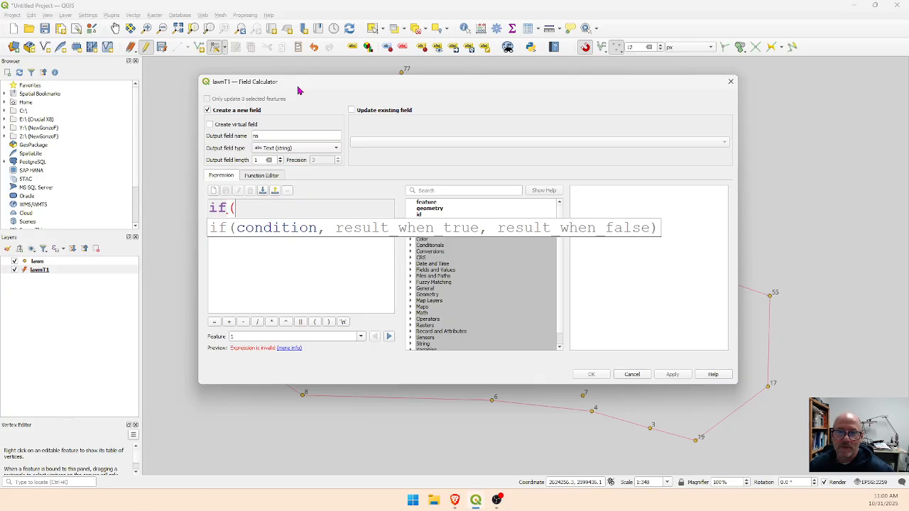
pyautogui.moveTo(300, 86)
pyautogui.mouseDown()
pyautogui.moveTo(343, 228)
pyautogui.moveTo(566, 203)
pyautogui.moveTo(303, 87)
pyautogui.mouseUp()
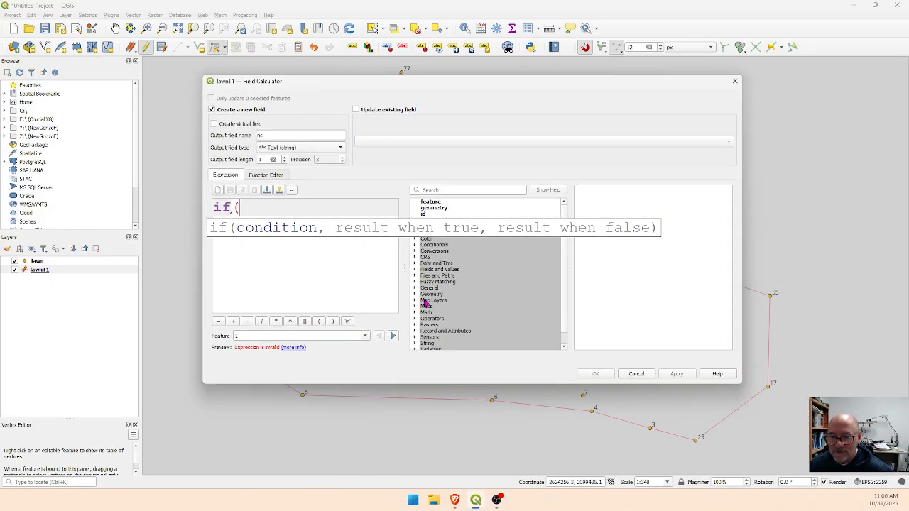
pyautogui.click(415, 270)
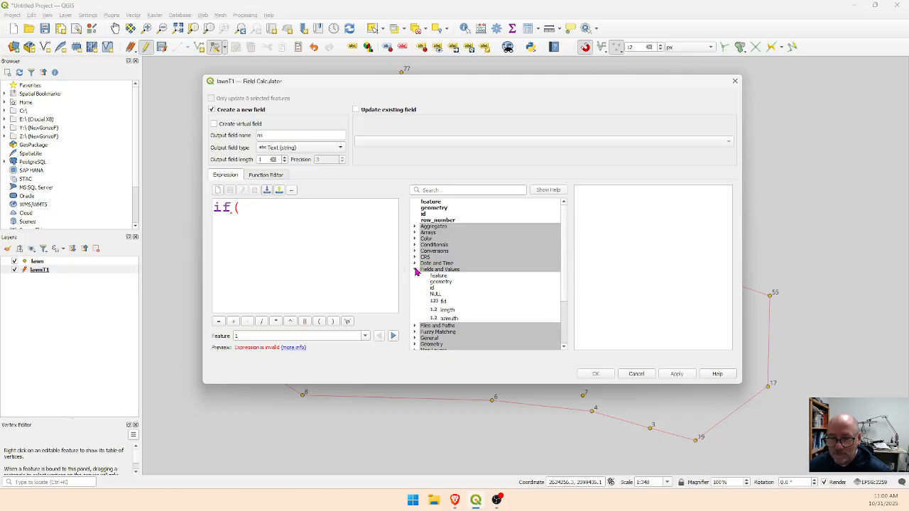
pyautogui.doubleClick(447, 319)
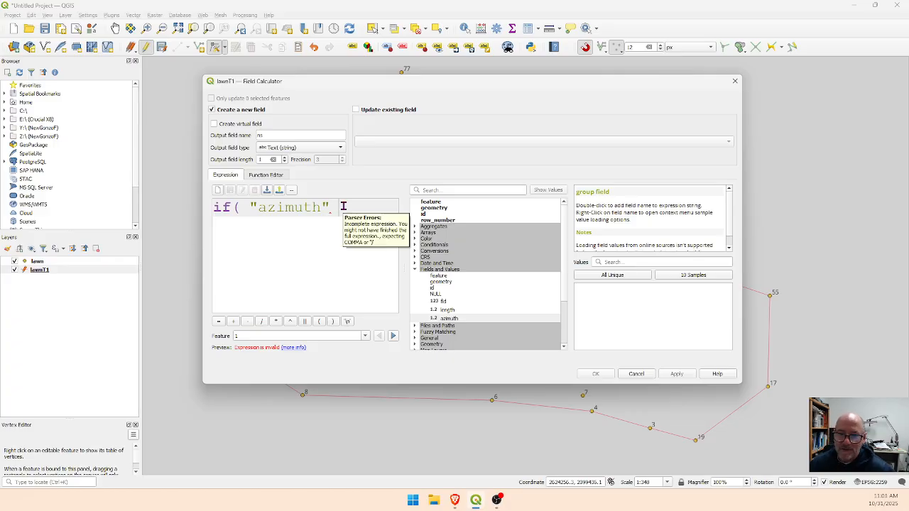
pyautogui.write('<')
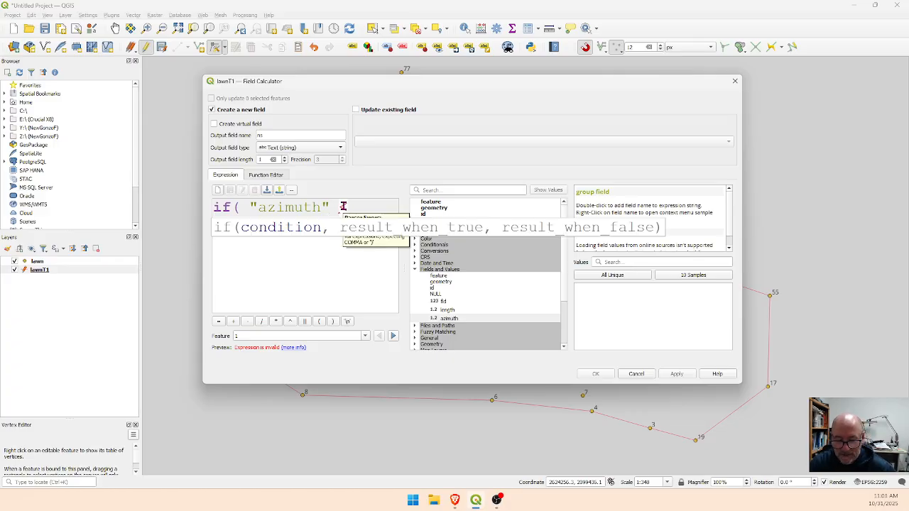
pyautogui.write('270')
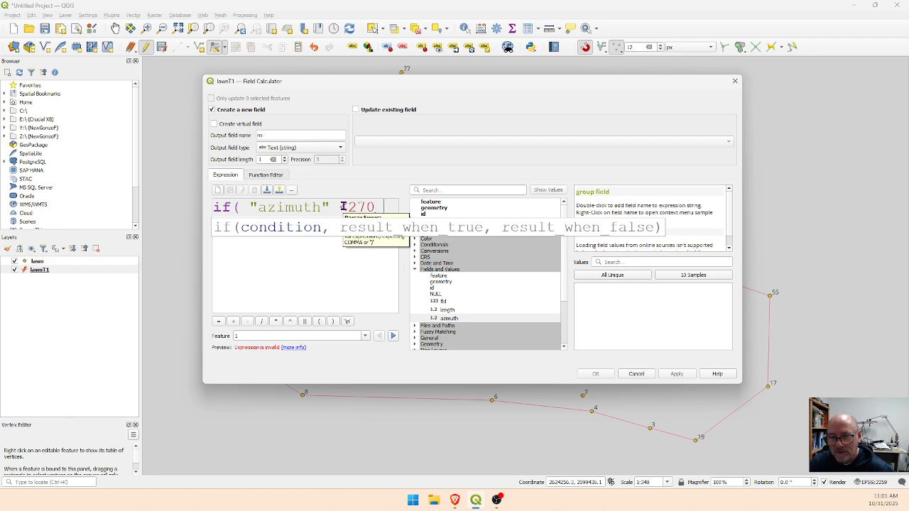
pyautogui.press('Return')
pyautogui.write('and')
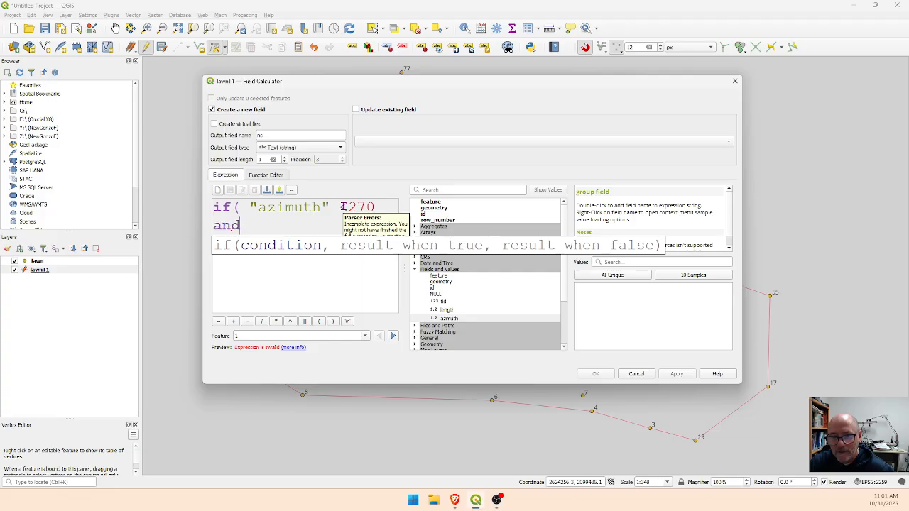
pyautogui.write(' "azimuth')
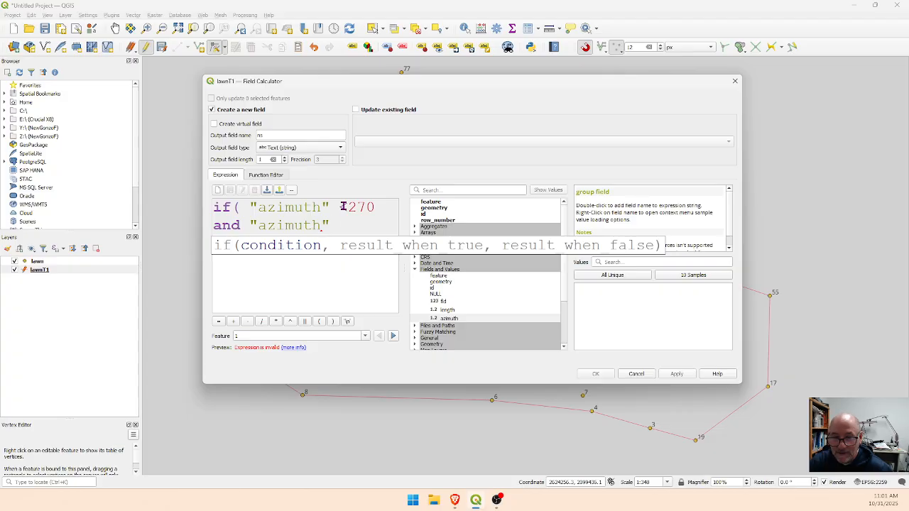
pyautogui.write('>90')
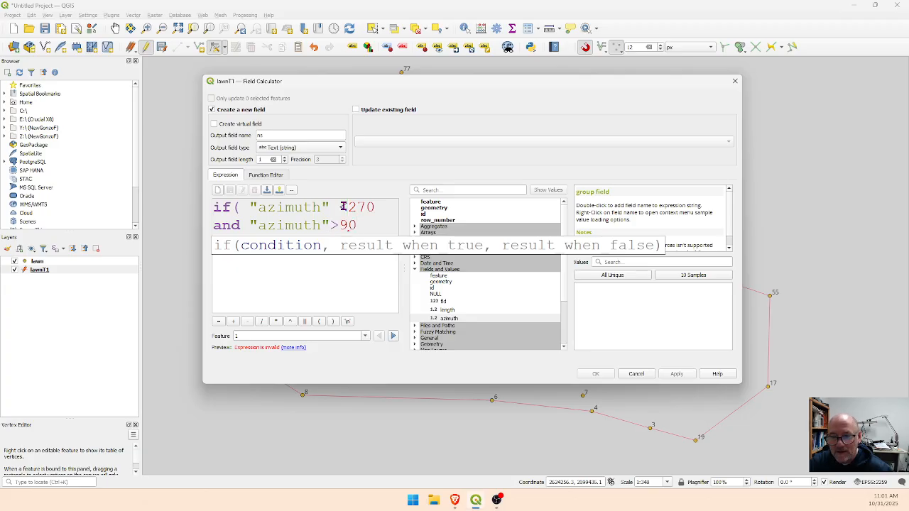
# Step: Complete the if expression with the results 'S' and 'N', remove its stray spaces, and add the calculated ns field to the table
pyautogui.write(",'S")
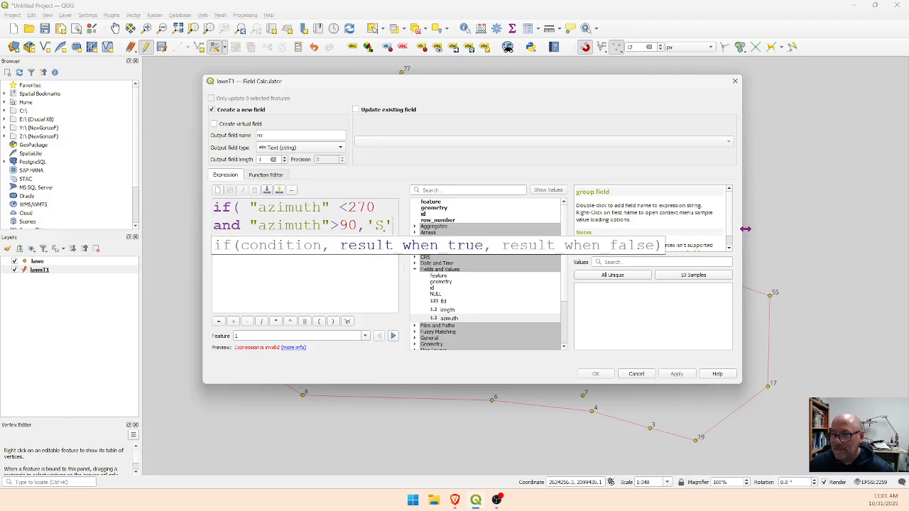
pyautogui.moveTo(742, 229); pyautogui.dragTo(880, 231)
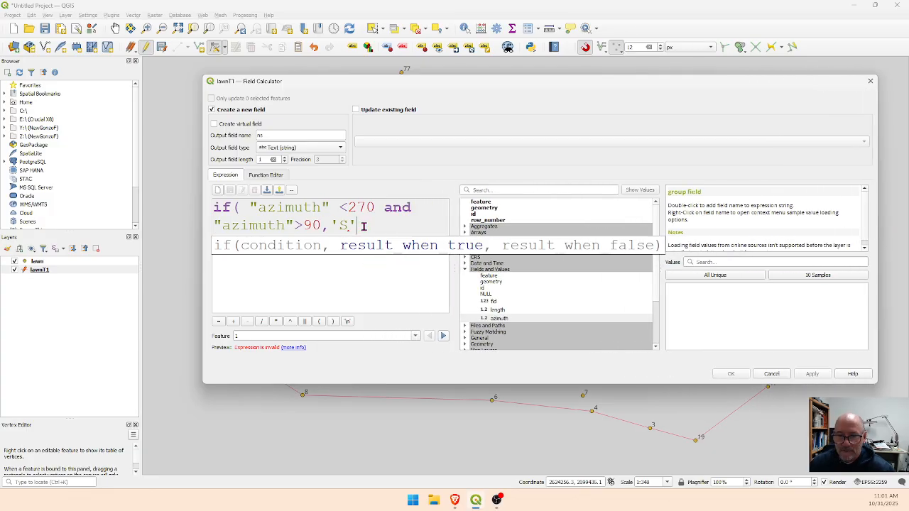
pyautogui.write(',')
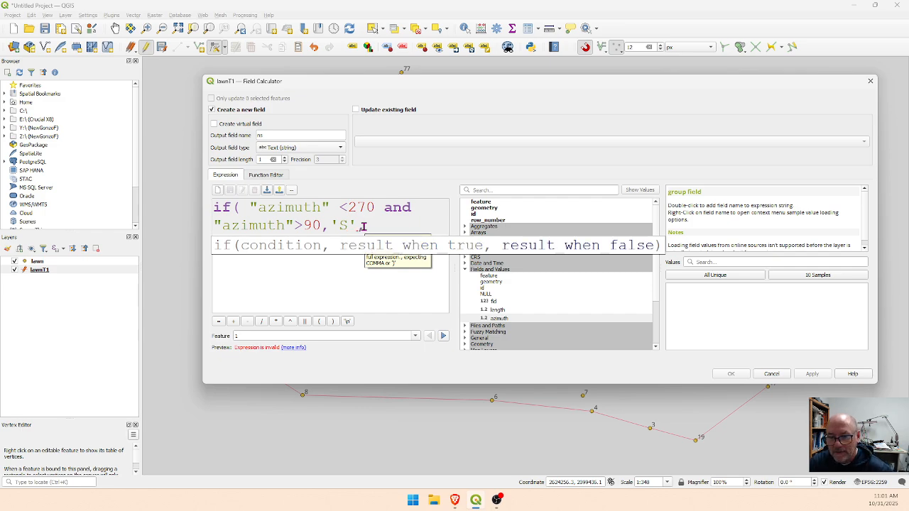
pyautogui.write("'N')")
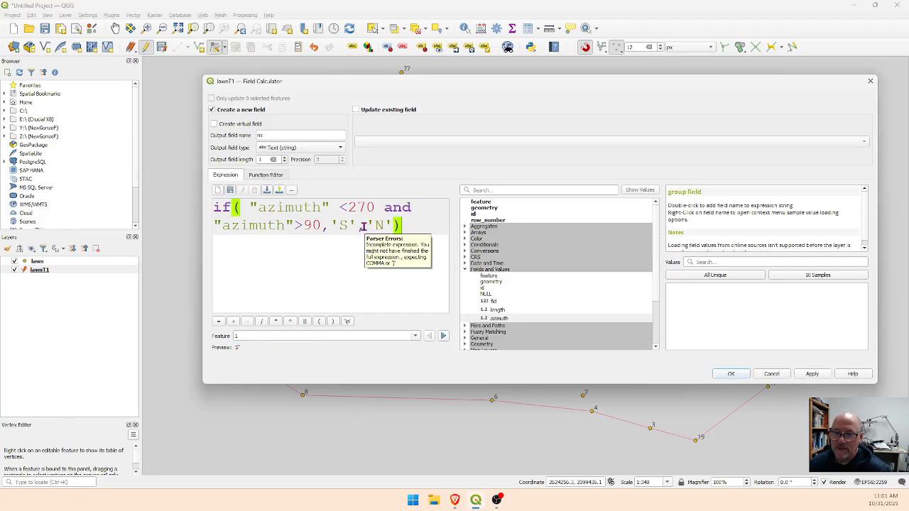
pyautogui.click(249, 206)
pyautogui.press('BackSpace')
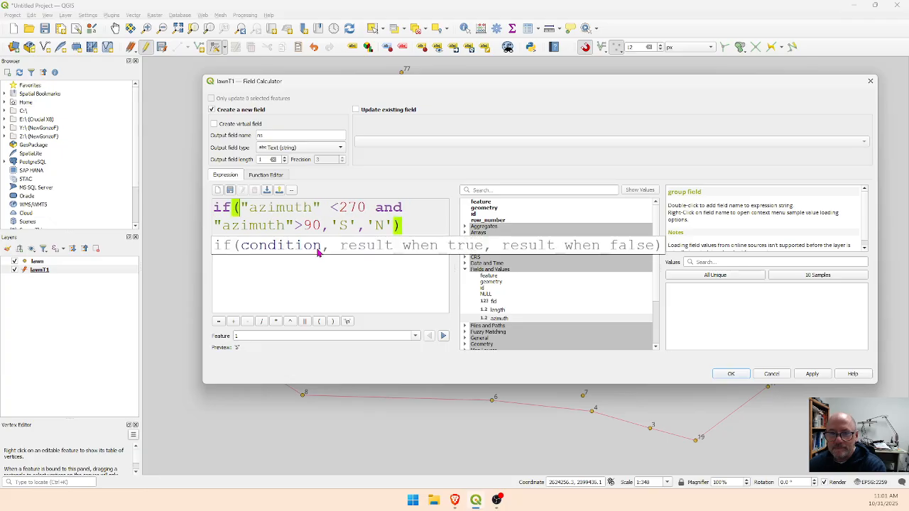
pyautogui.click(332, 206)
pyautogui.press('BackSpace')
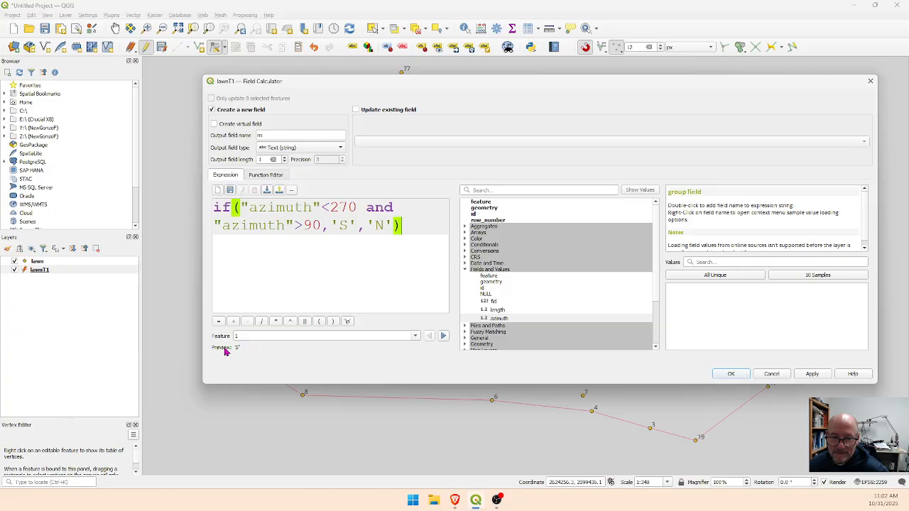
pyautogui.click(731, 372)
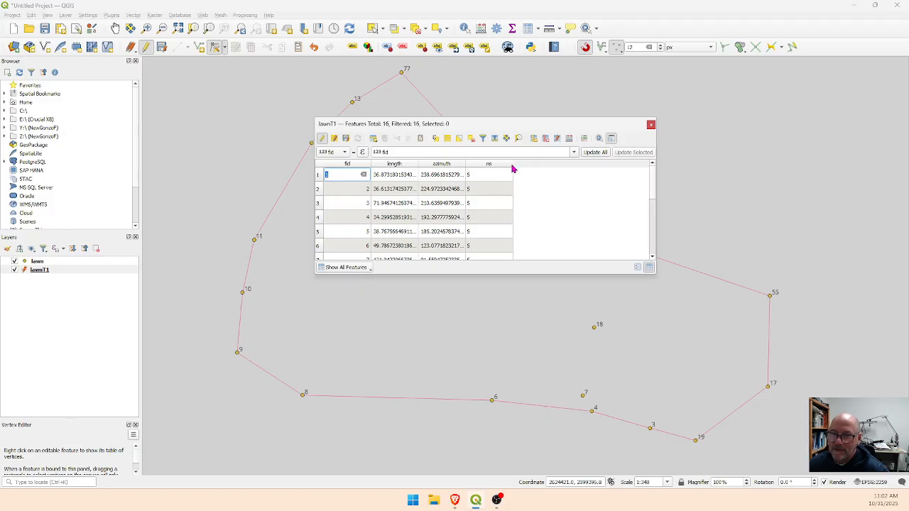
# Step: Narrow the ns column and check its letters against the azimuths across all rows of the attribute table
pyautogui.moveTo(513, 166); pyautogui.dragTo(486, 167)
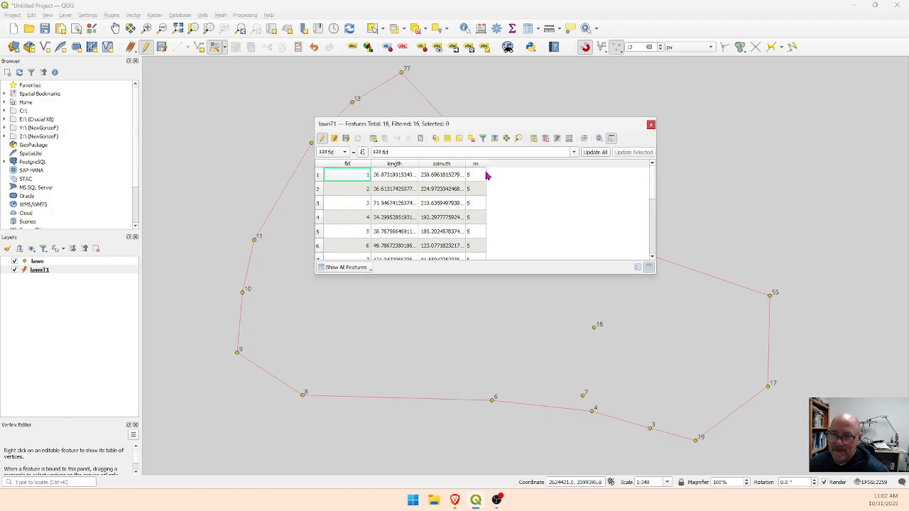
pyautogui.scroll(-1, 476, 216)
pyautogui.scroll(-2, 476, 217)
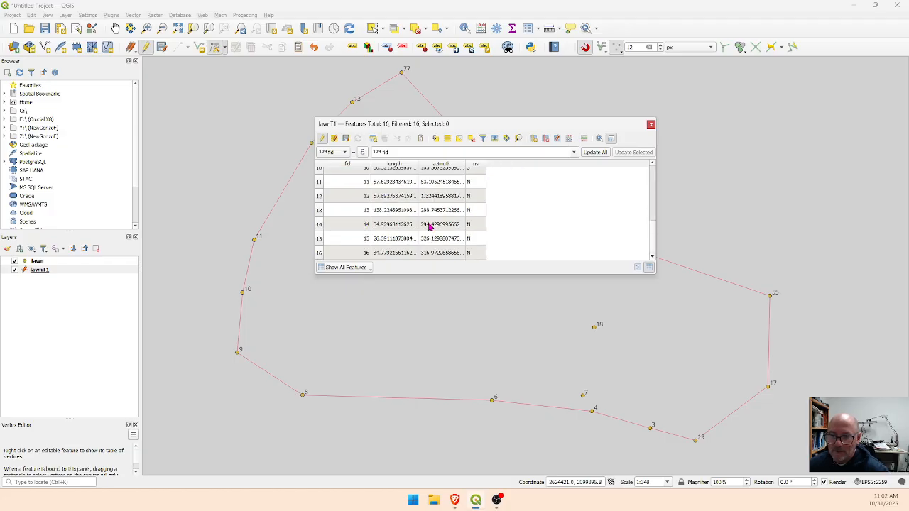
pyautogui.scroll(3, 430, 228)
pyautogui.scroll(-1, 439, 216)
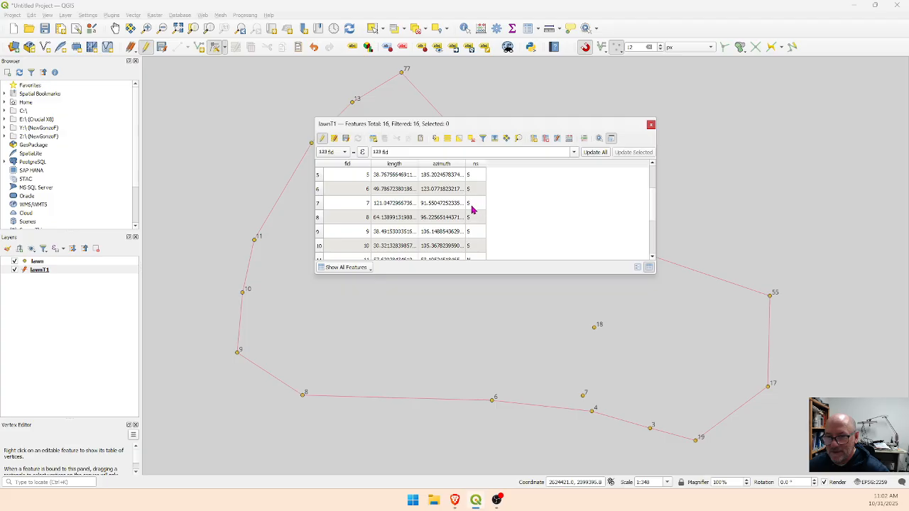
pyautogui.scroll(-2, 448, 216)
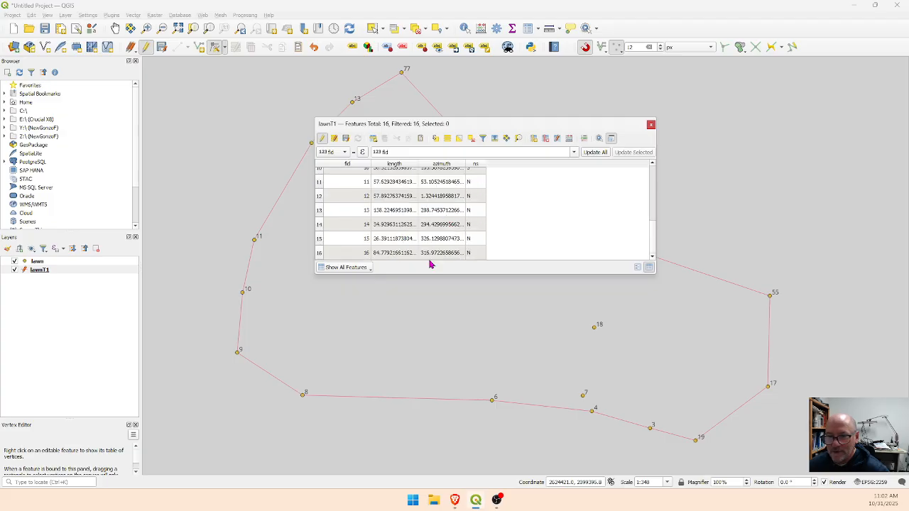
pyautogui.scroll(4, 441, 247)
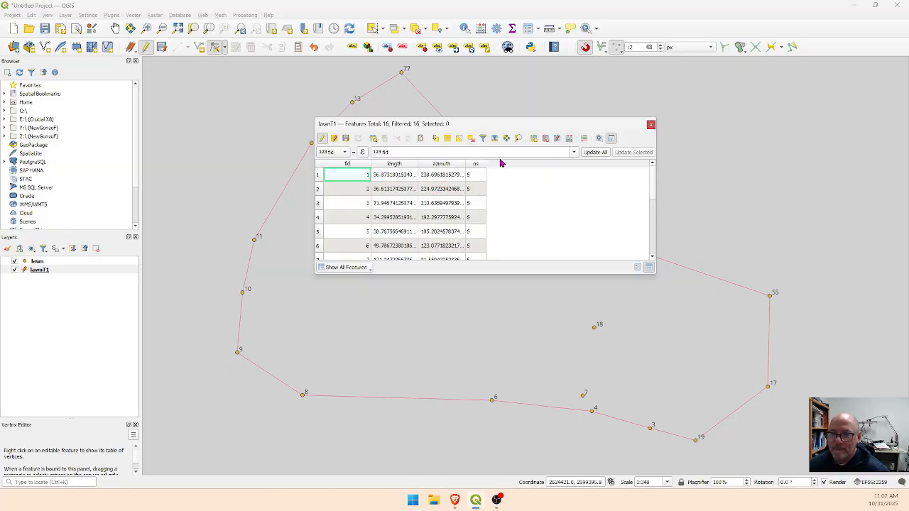
# Step: Set up another new lawnT1 field named ew with the type Text (string) and length 1 in the Field Calculator
pyautogui.click(569, 140)
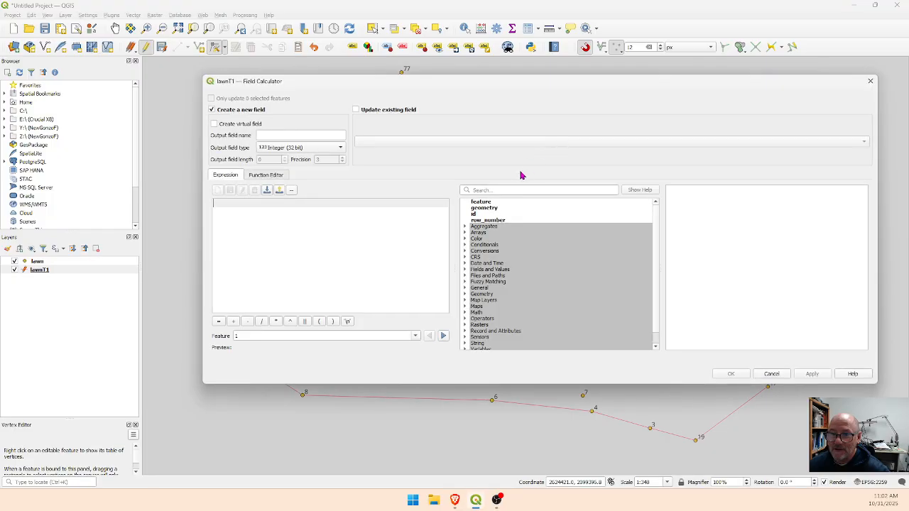
pyautogui.click(300, 137)
pyautogui.write('sw')
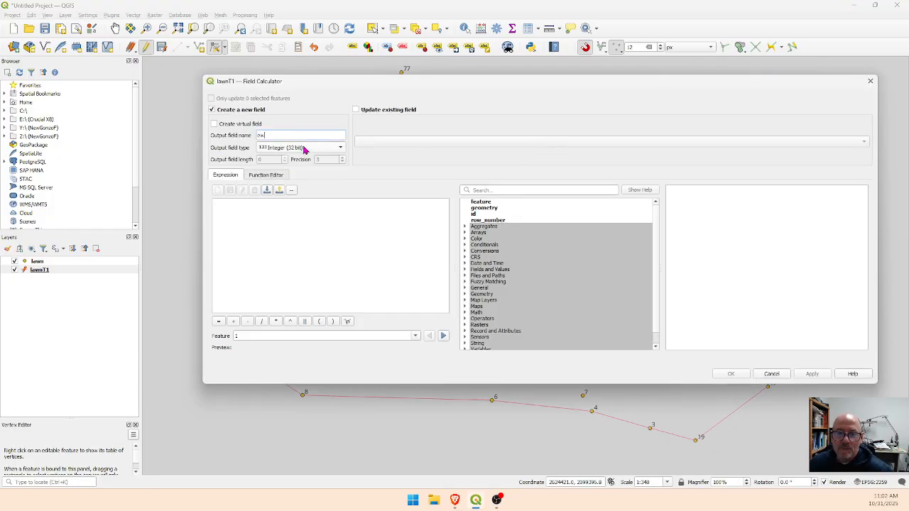
pyautogui.click(304, 149)
pyautogui.click(286, 174)
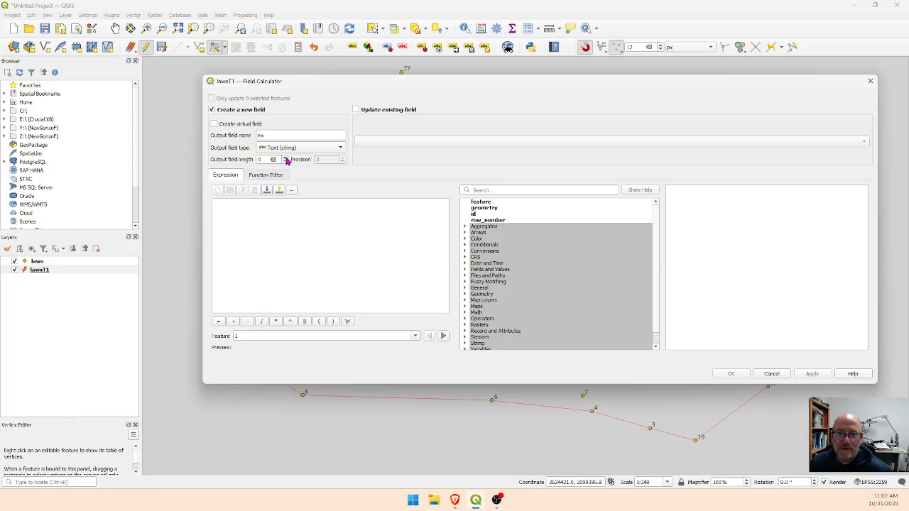
pyautogui.click(284, 158)
# Step: Write the expression if("azimuth"<180,'E','W') for the ew field
pyautogui.click(235, 206)
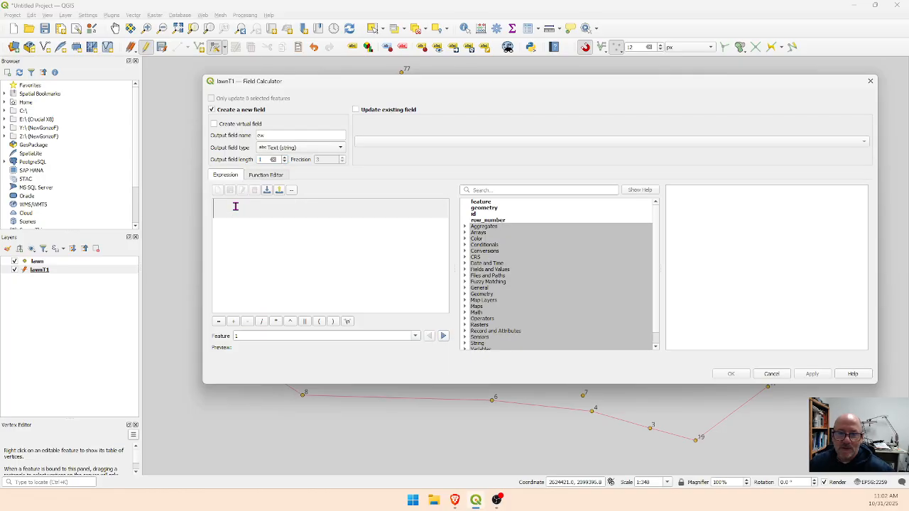
pyautogui.write('if')
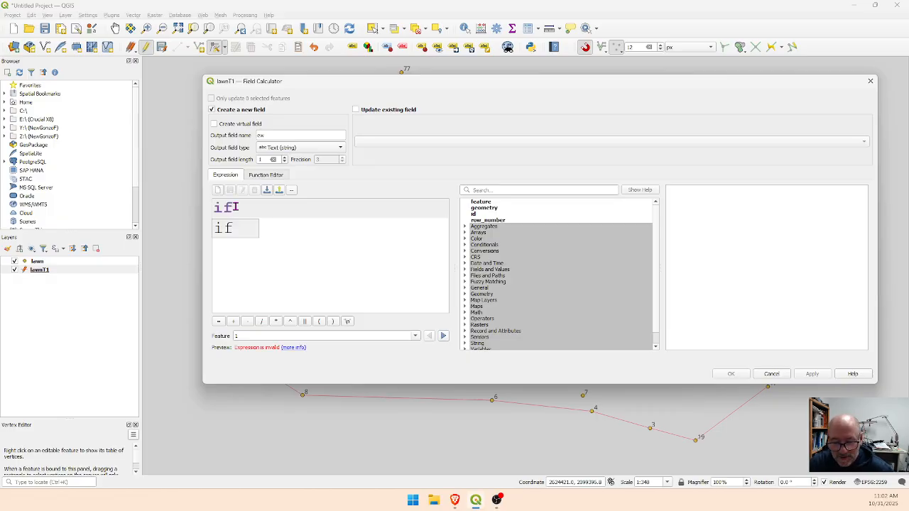
pyautogui.write('("')
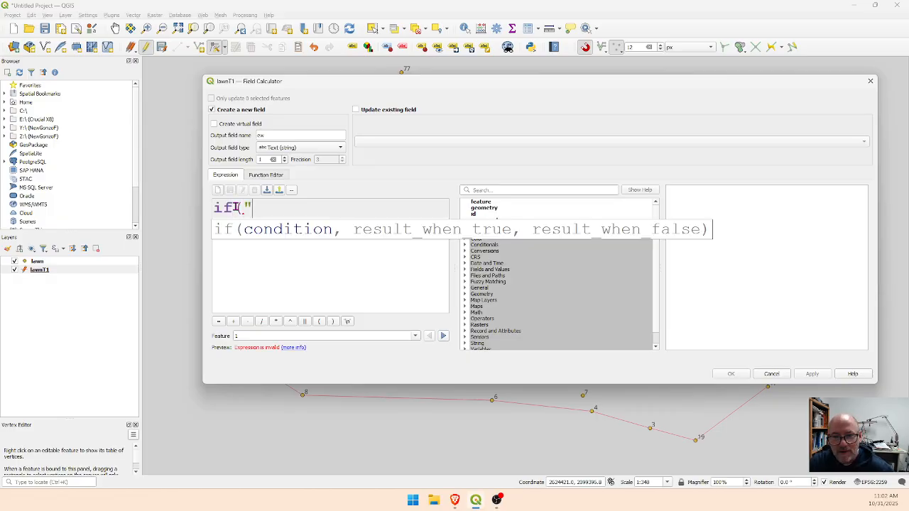
pyautogui.write('azimt')
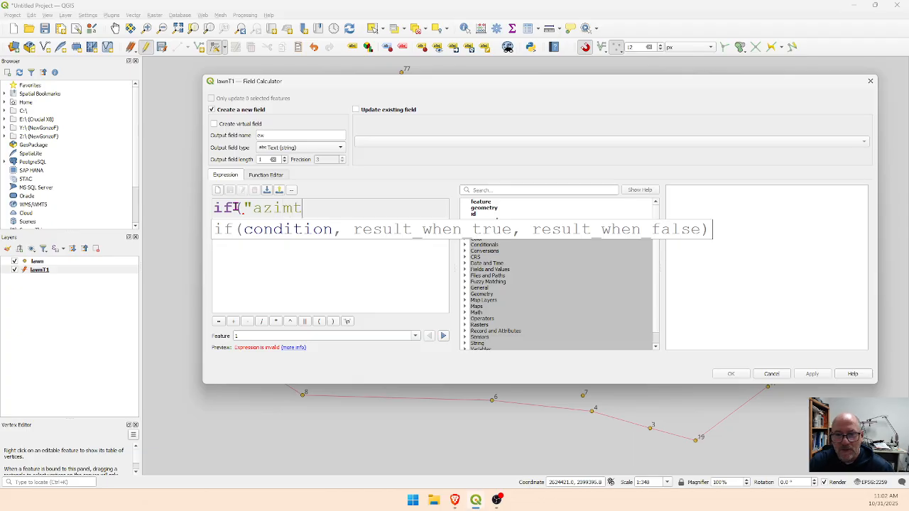
pyautogui.press('BackSpace')
pyautogui.write('uth')
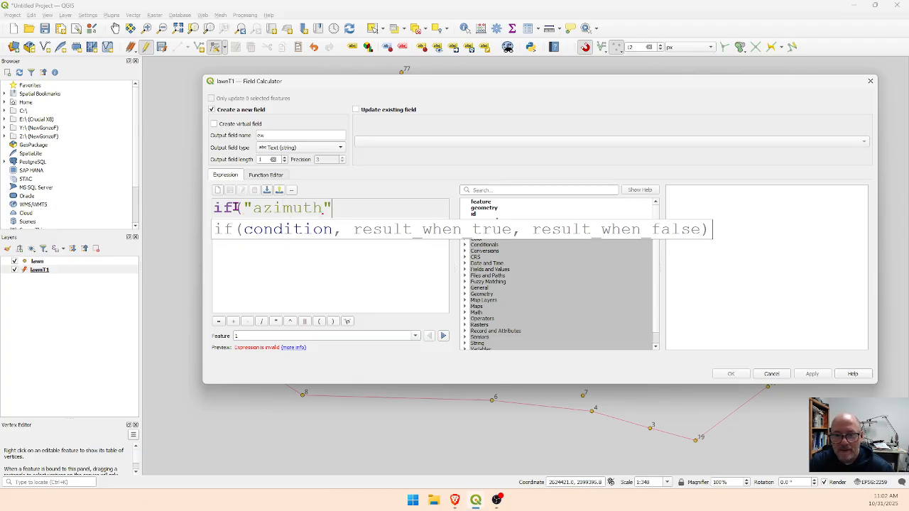
pyautogui.write('"<')
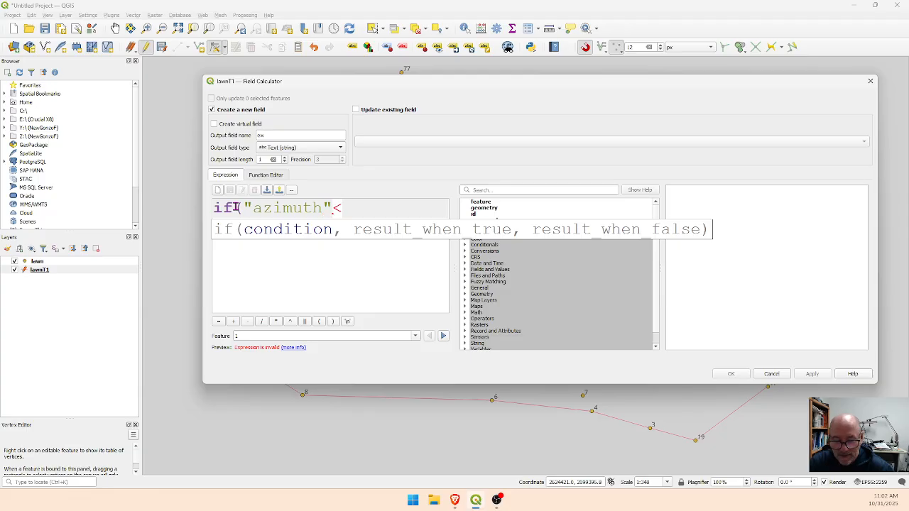
pyautogui.write('180')
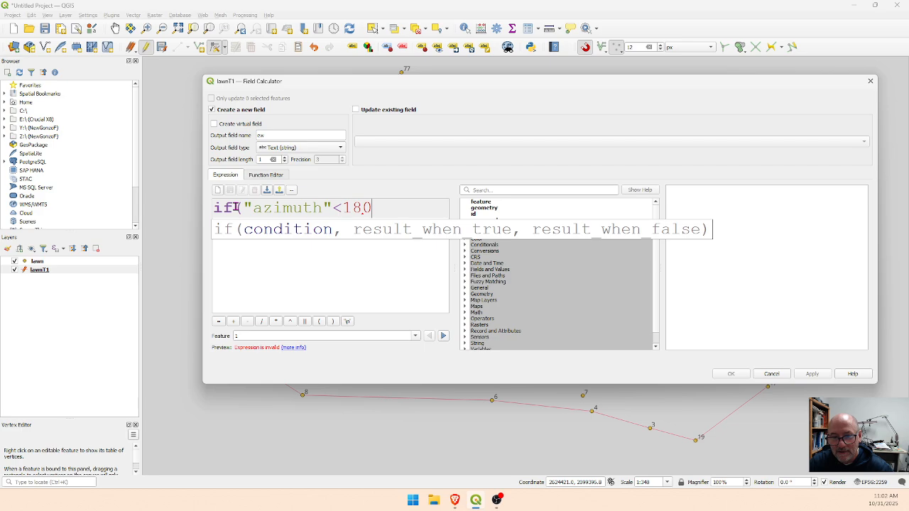
pyautogui.write(',')
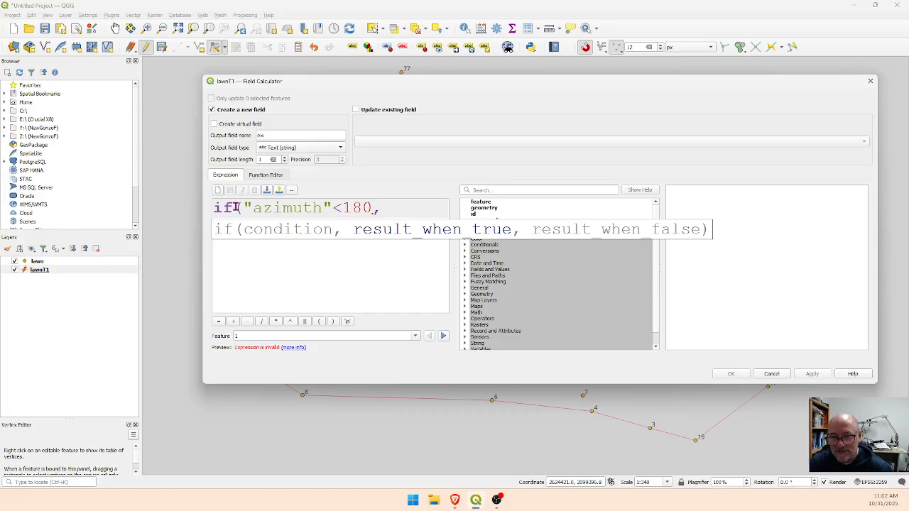
pyautogui.write('\'E\',"')
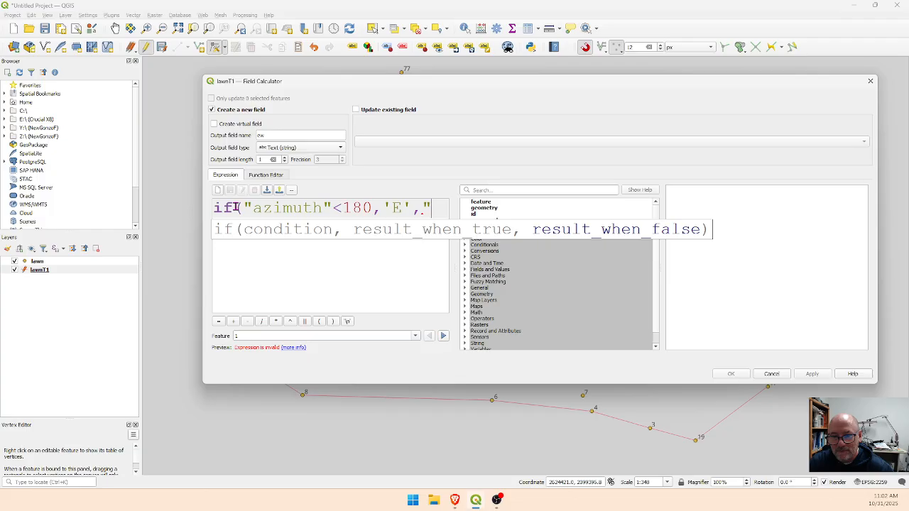
pyautogui.write("W')")
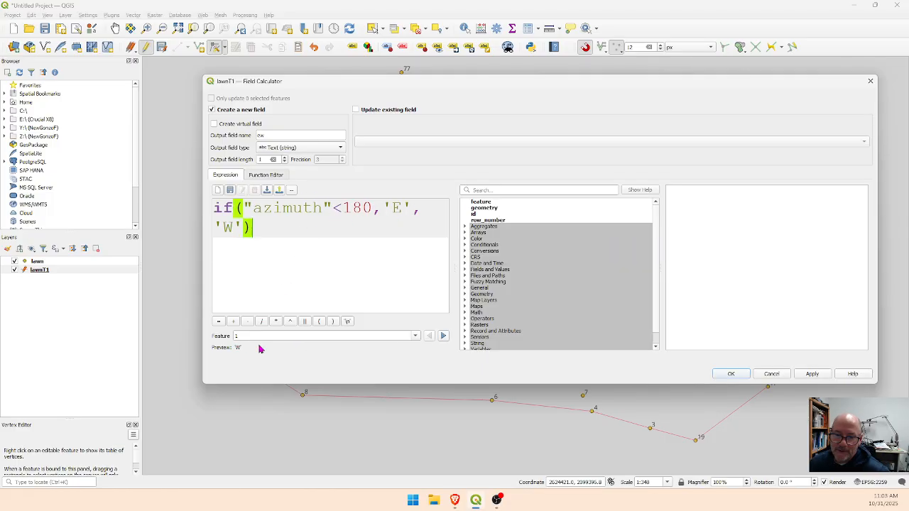
# Step: Add the calculated ew field to the lawnT1 table and narrow its column
pyautogui.click(733, 373)
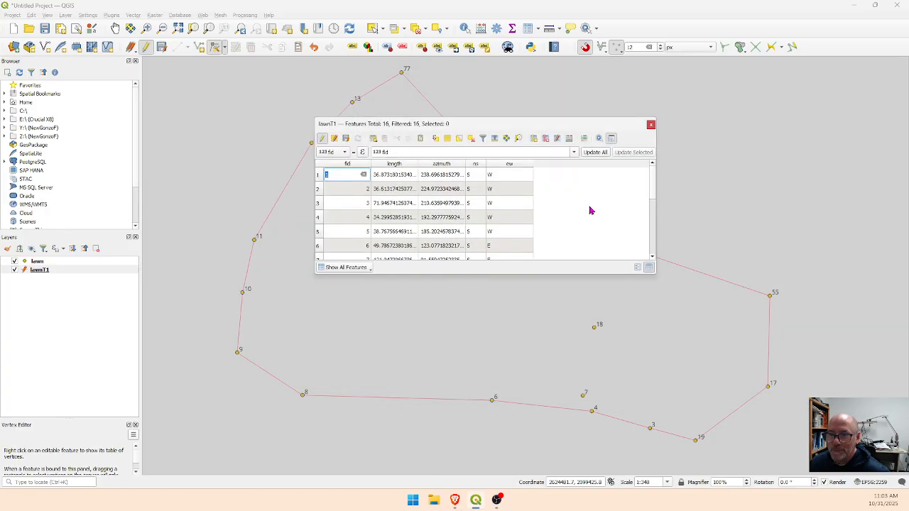
pyautogui.moveTo(533, 165); pyautogui.dragTo(504, 165)
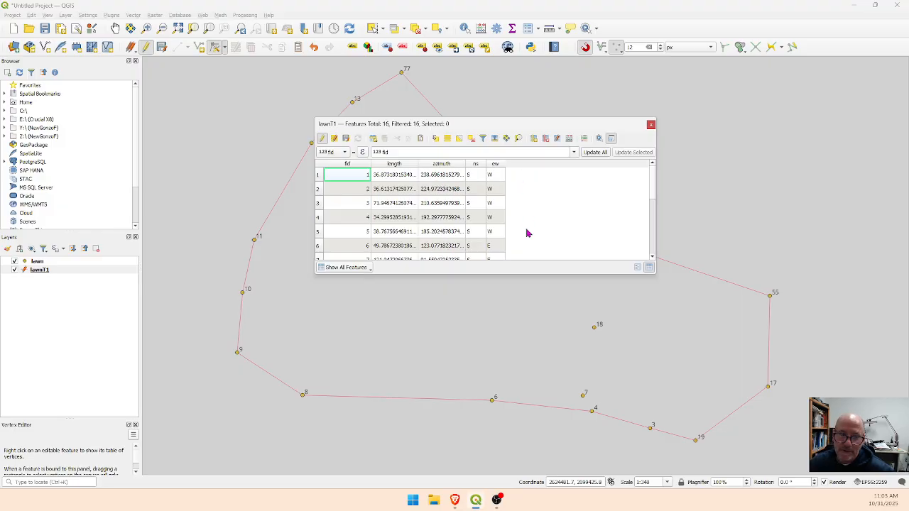
# Step: Set up another new lawnT1 field named bngAng with the type Decimal number (real) in the Field Calculator
pyautogui.click(569, 139)
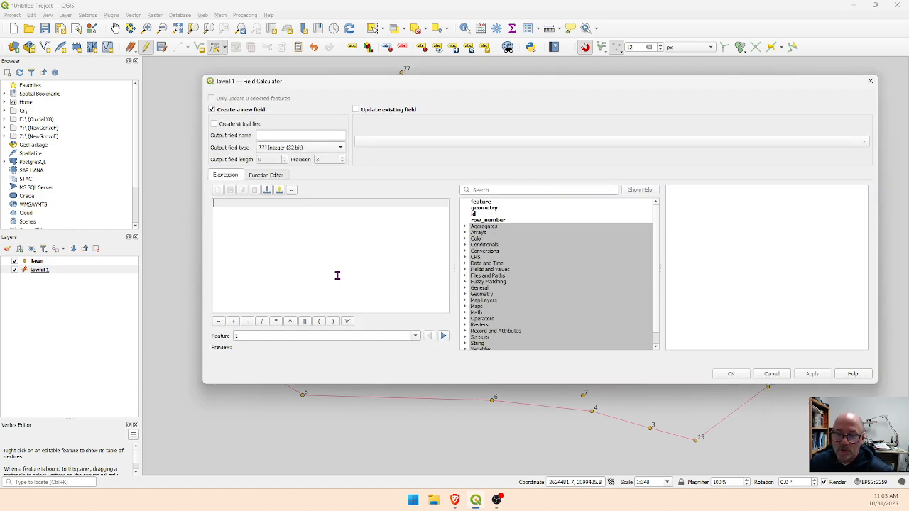
pyautogui.click(265, 134)
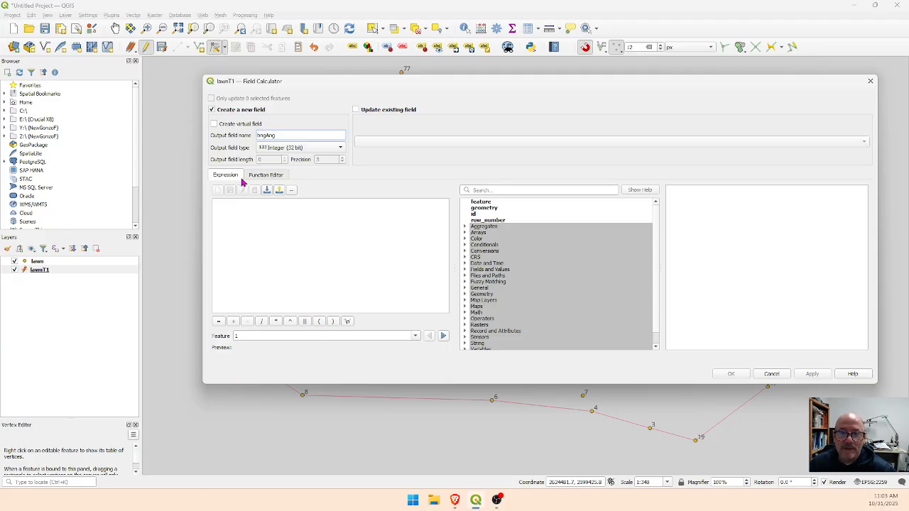
pyautogui.click(278, 152)
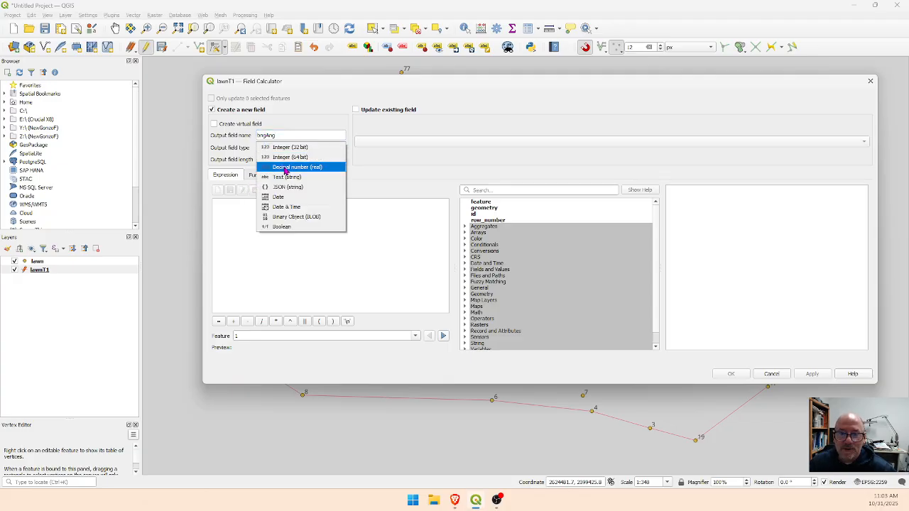
pyautogui.click(286, 168)
# Step: Start the bngAng expression with an if function whose condition is "ns"='N'
pyautogui.click(245, 210)
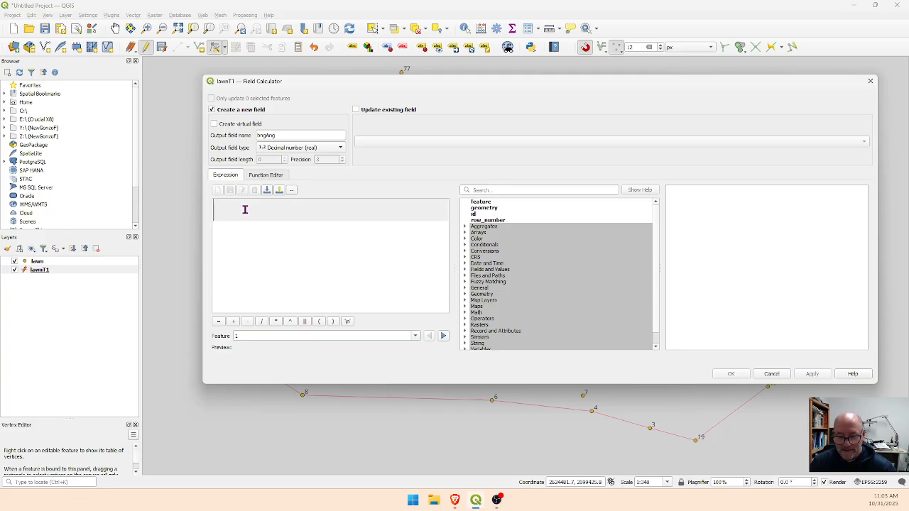
pyautogui.write('if(')
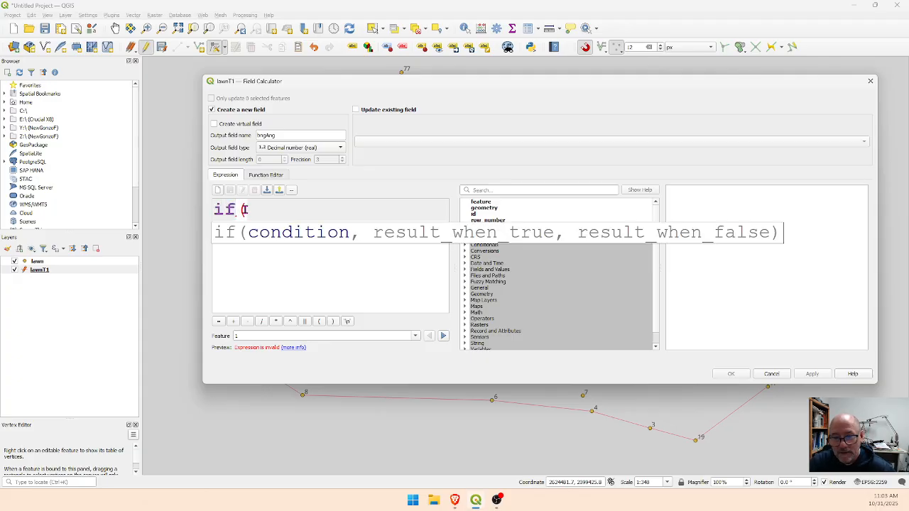
pyautogui.write('"')
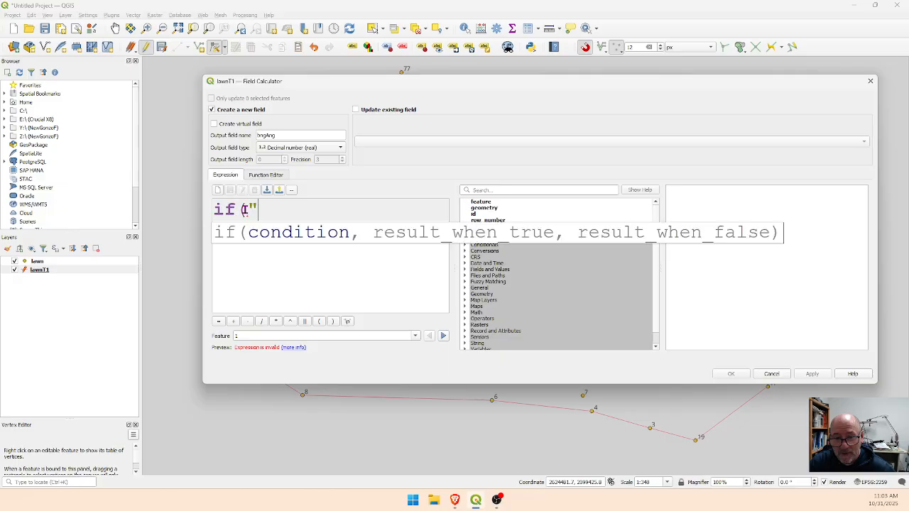
pyautogui.write('ns"')
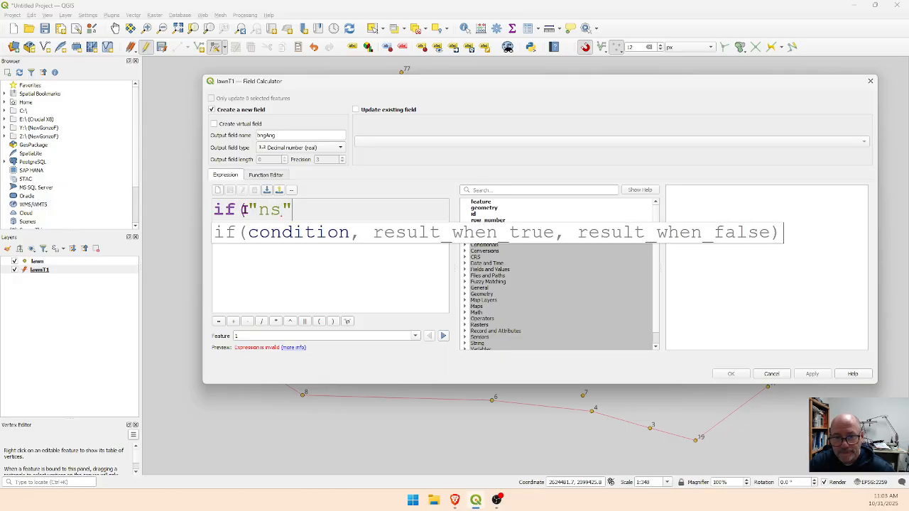
pyautogui.write(',')
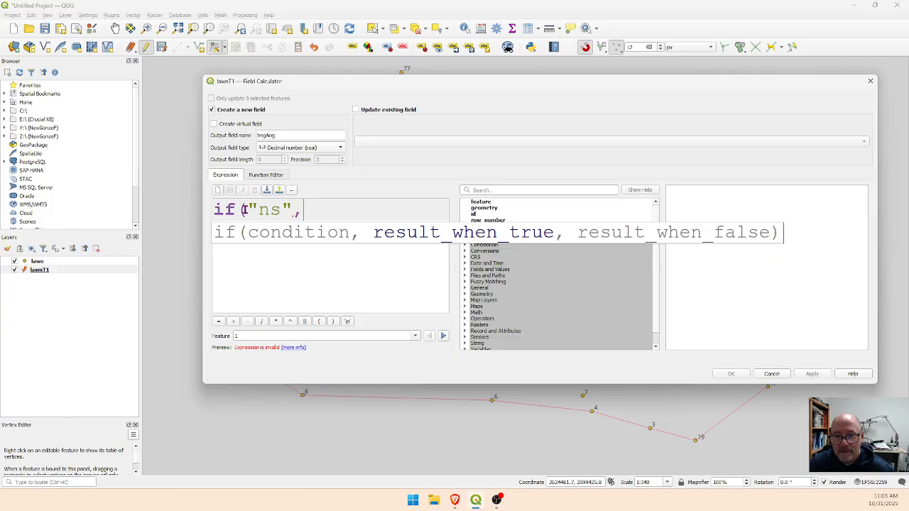
pyautogui.press('BackSpace')
pyautogui.write('=')
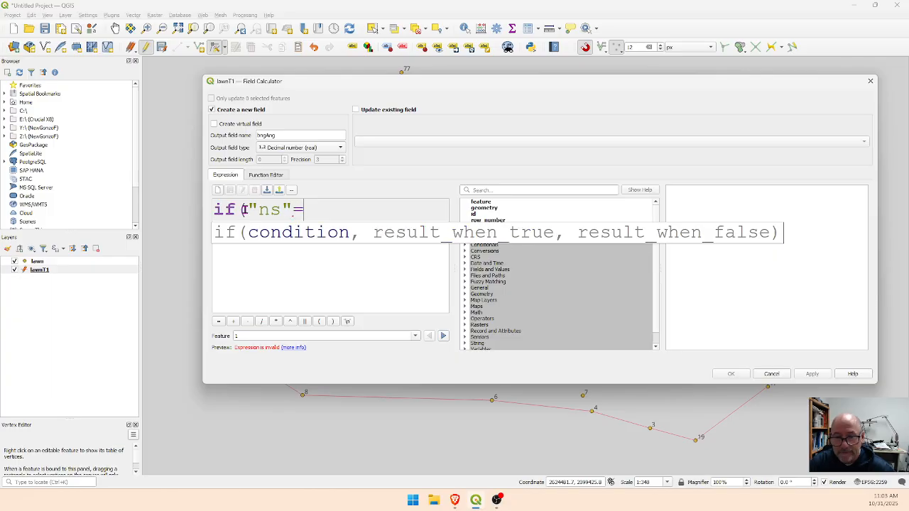
pyautogui.write("'N")
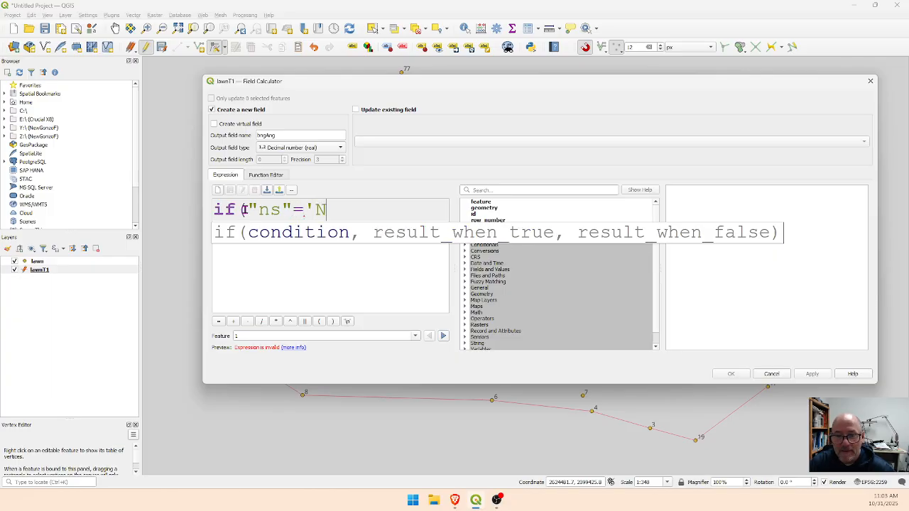
pyautogui.write("',")
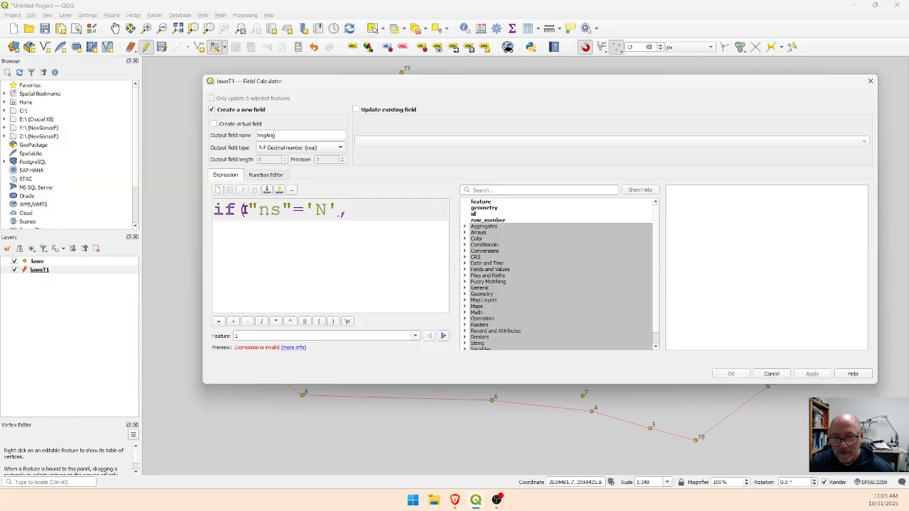
# Step: Nest a second if as the true result, with the condition "ew"='E' and the true result "azimuth"
pyautogui.write('if')
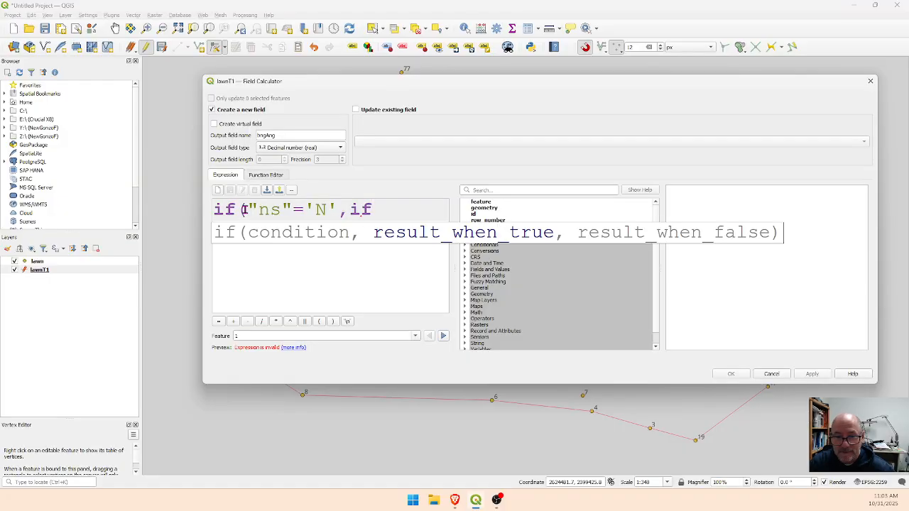
pyautogui.write('("')
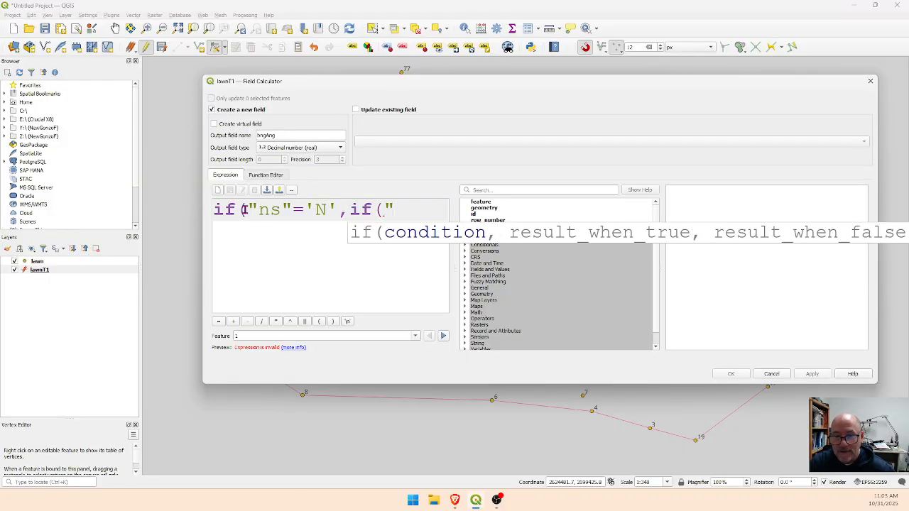
pyautogui.write('ew"=')
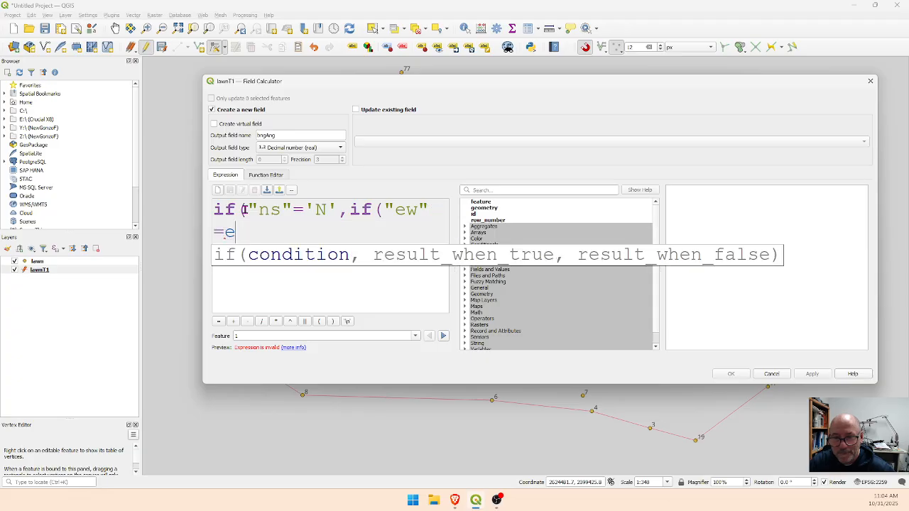
pyautogui.write("'E',")
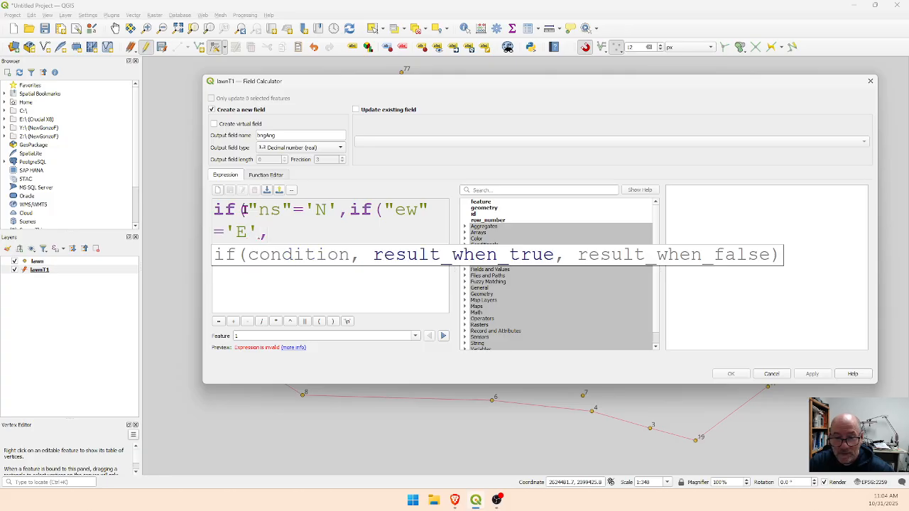
pyautogui.write('"')
pyautogui.write('azim')
pyautogui.press('BackSpace')
pyautogui.write('zim')
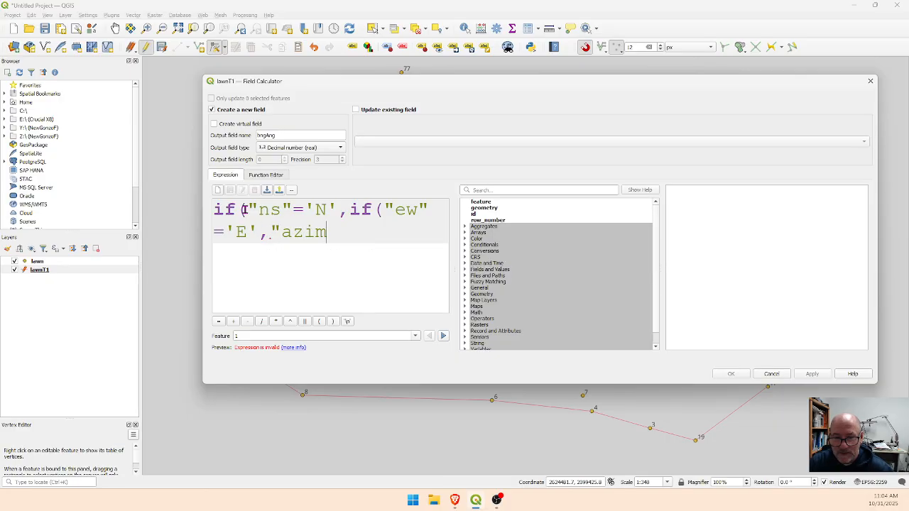
pyautogui.write('uth')
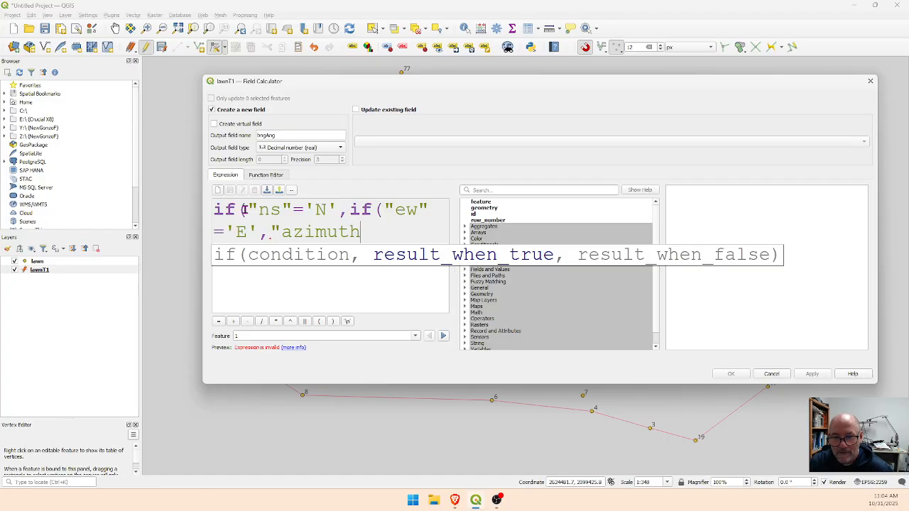
pyautogui.write('",')
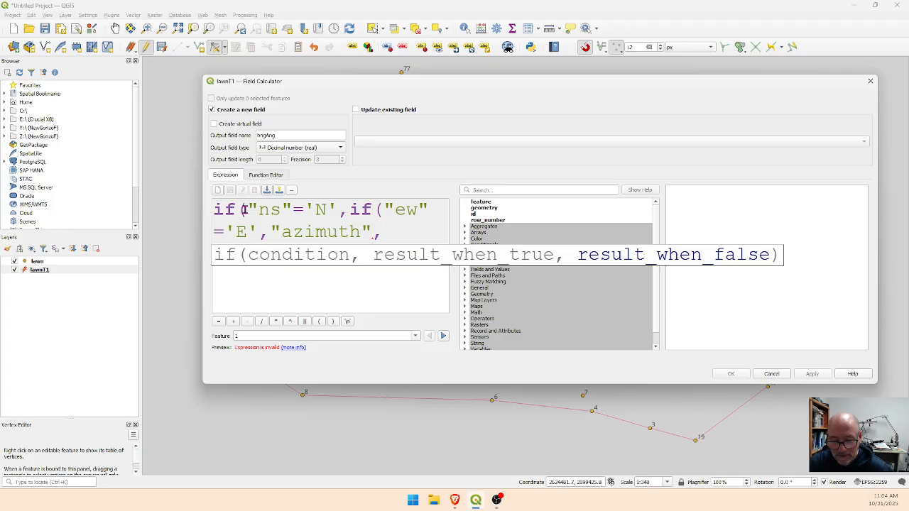
# Step: Finish the nested if with the false result 360-"azimuth", close it and add a comma for the outer false result
pyautogui.write('360-')
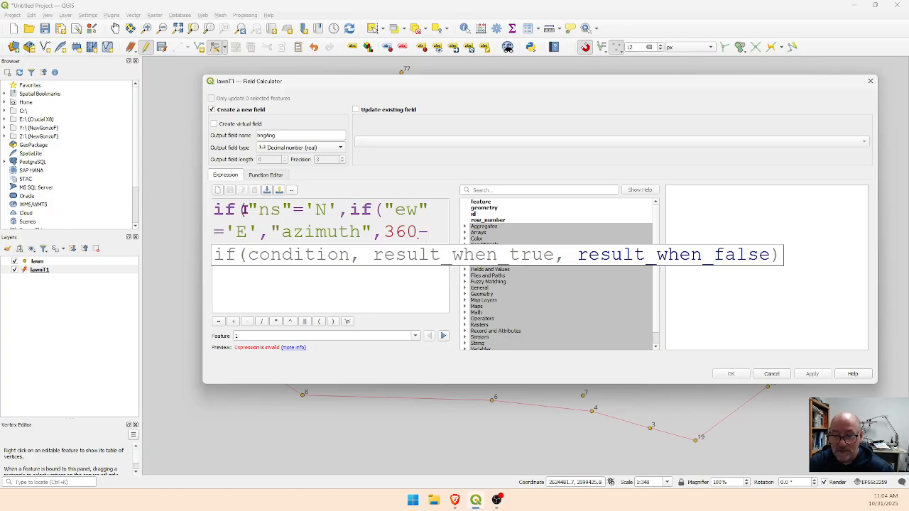
pyautogui.write('"azi')
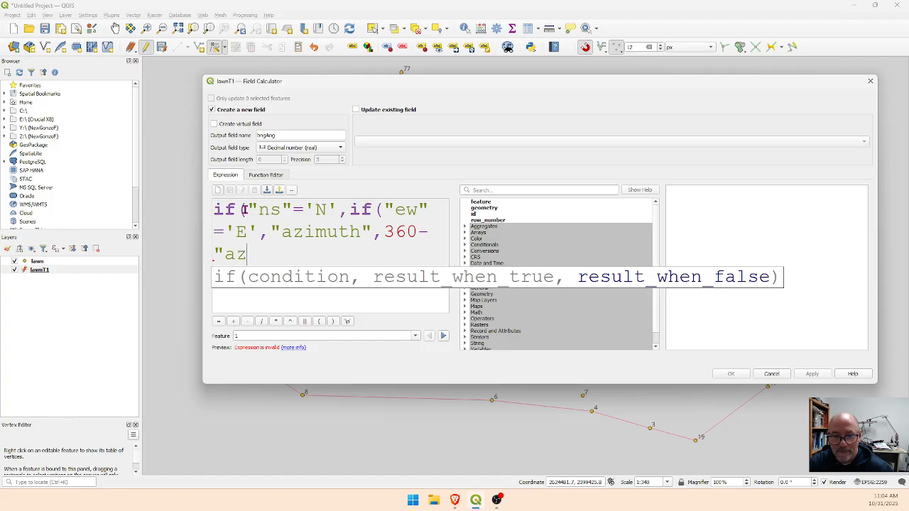
pyautogui.write('muth')
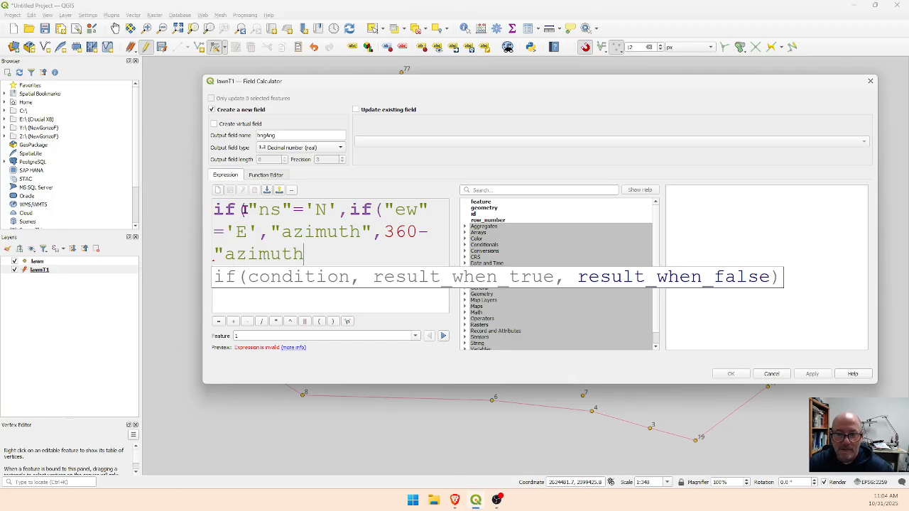
pyautogui.write('"')
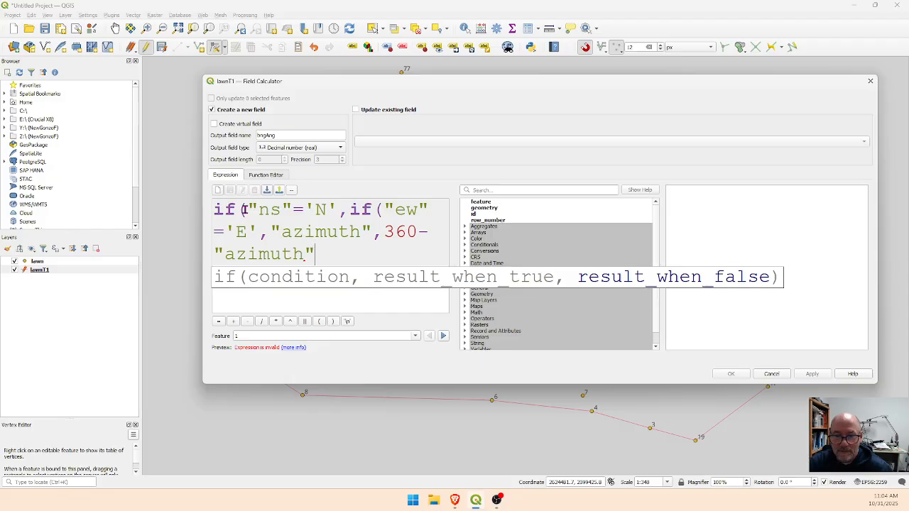
pyautogui.write(')')
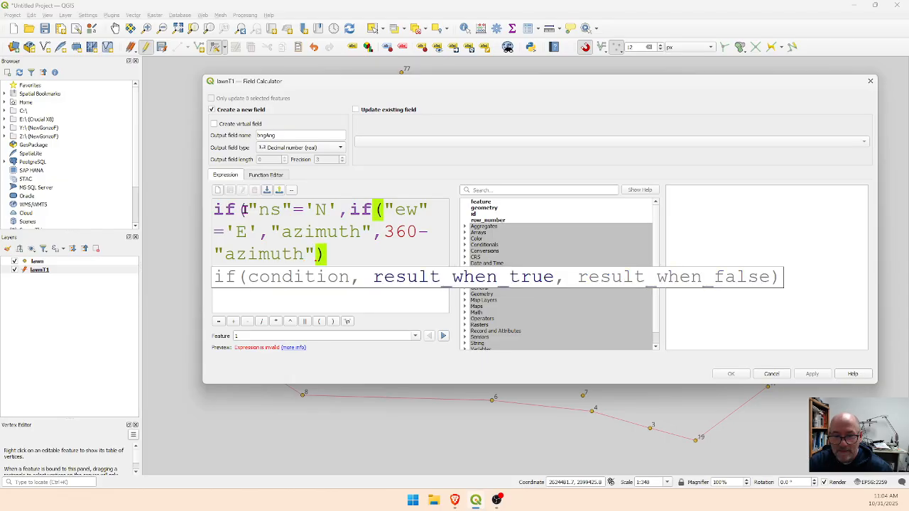
pyautogui.write(',')
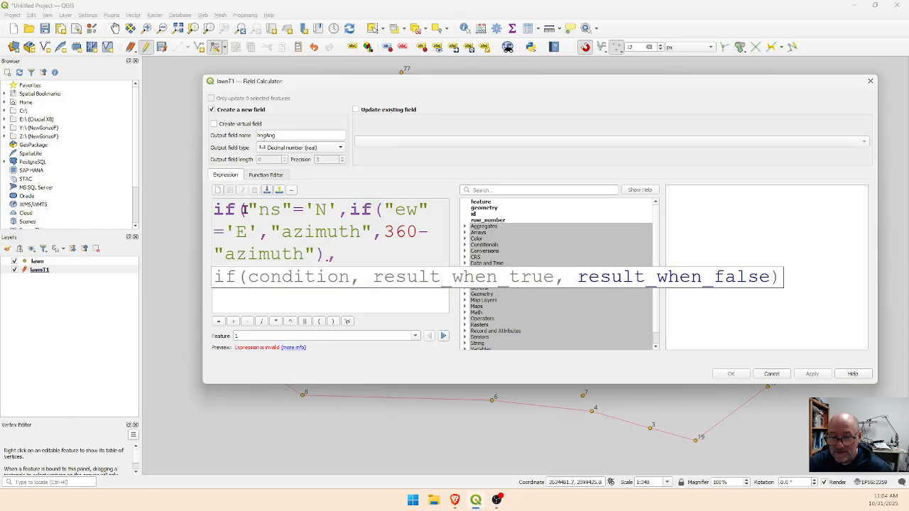
# Step: Nest another if as the outer false result of the bngAng expression, with the condition "ew"='E'
pyautogui.write('if(')
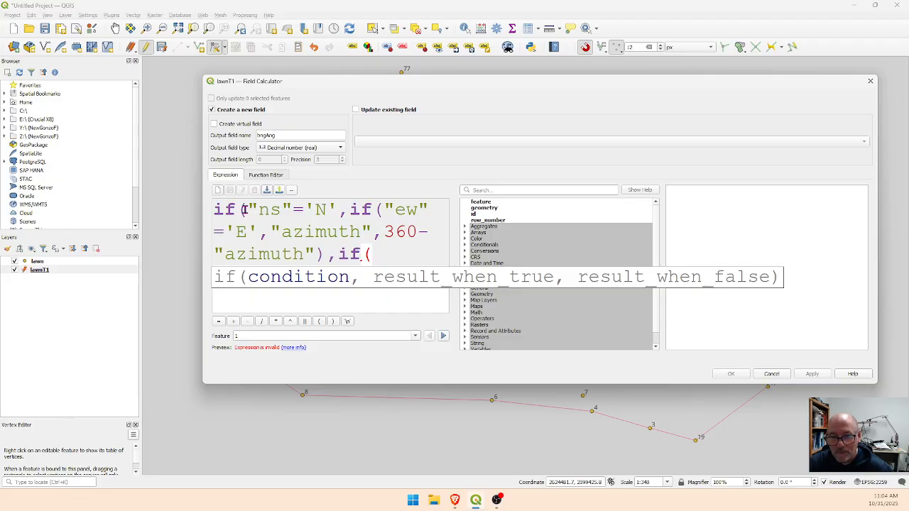
pyautogui.write('"')
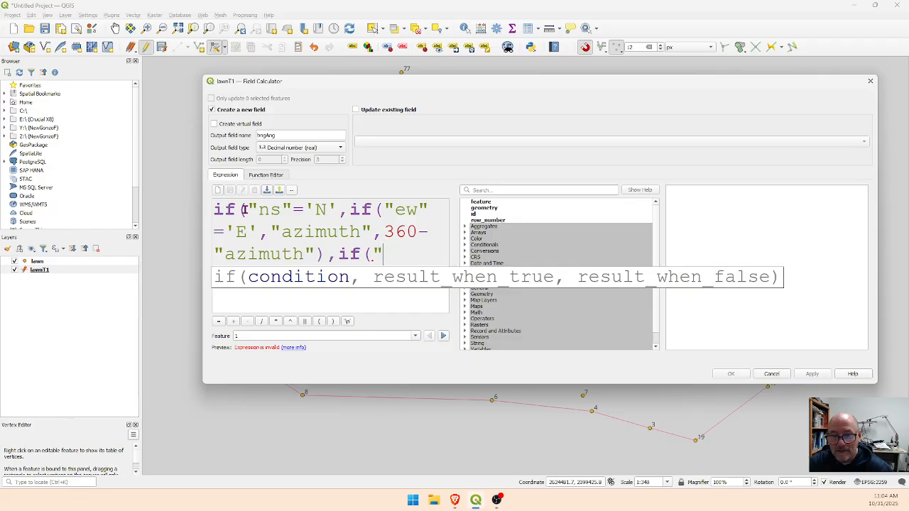
pyautogui.write('ew"')
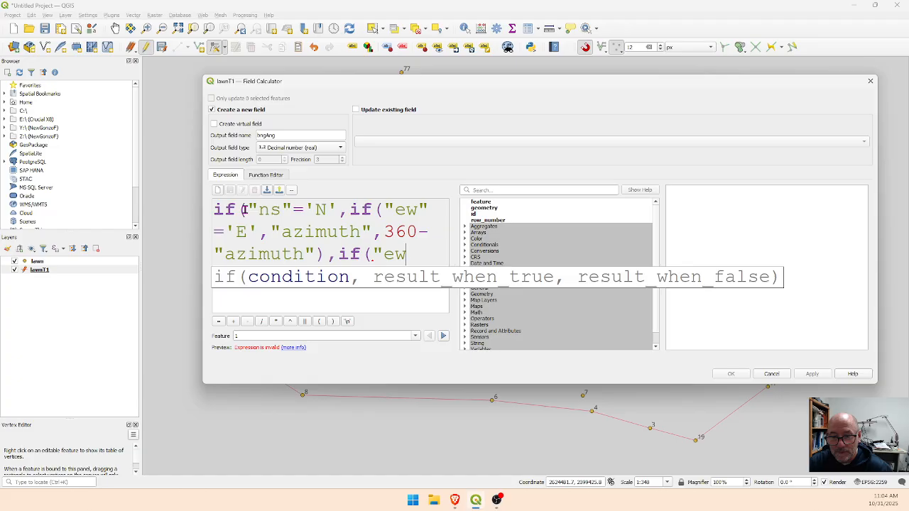
pyautogui.write('=')
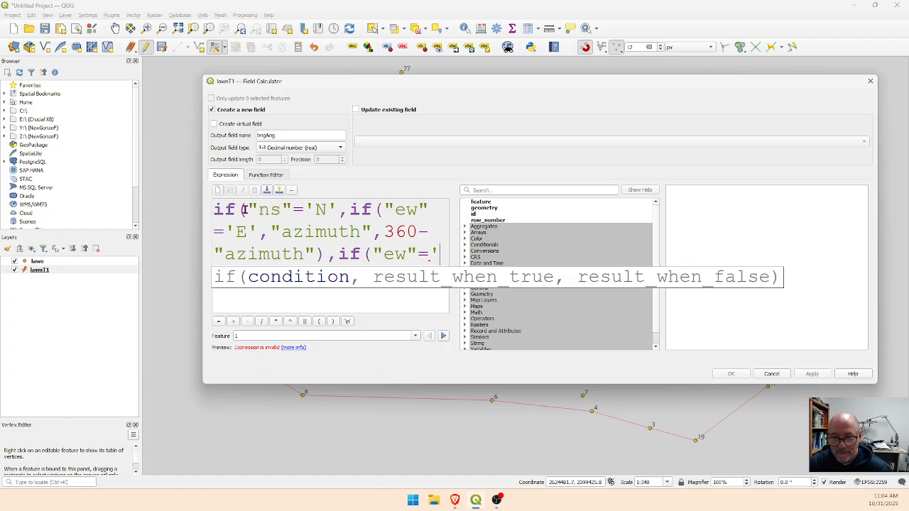
pyautogui.write("'E'")
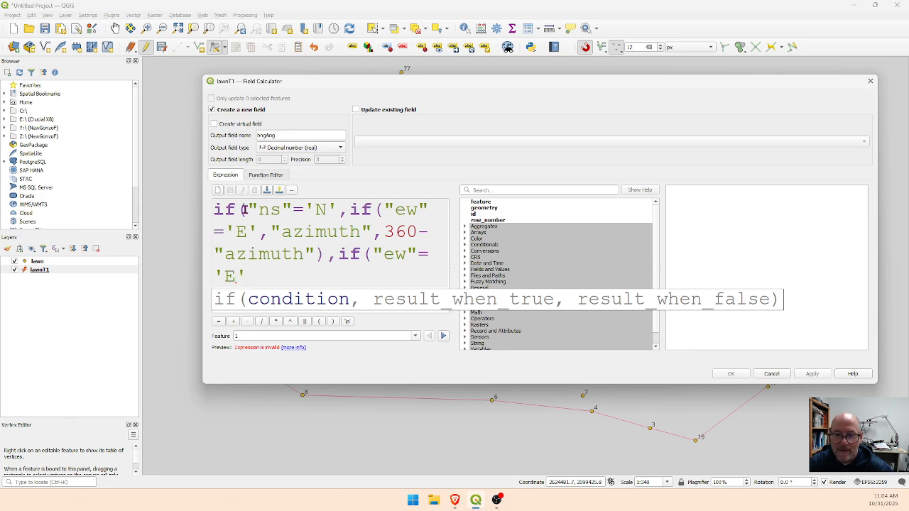
pyautogui.write(',')
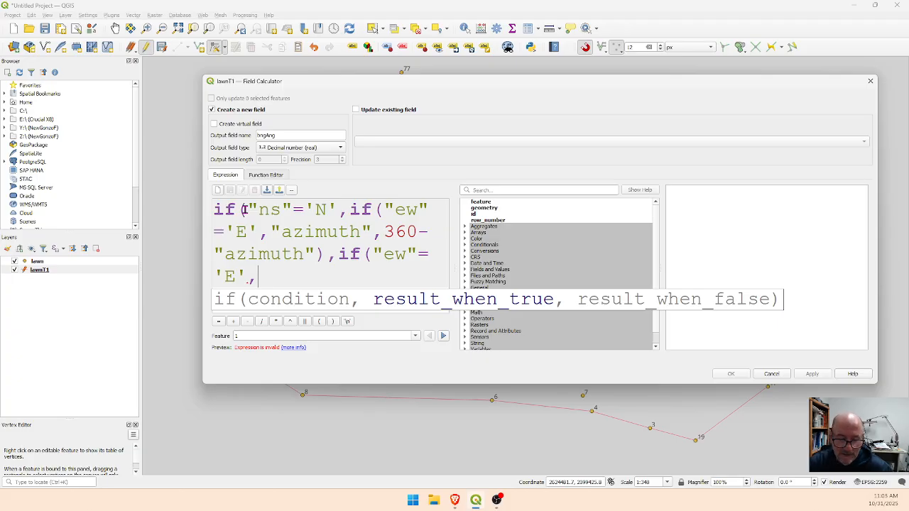
# Step: Set the true result of this second nested if to 180-"azimuth", followed by a comma
pyautogui.write('180-')
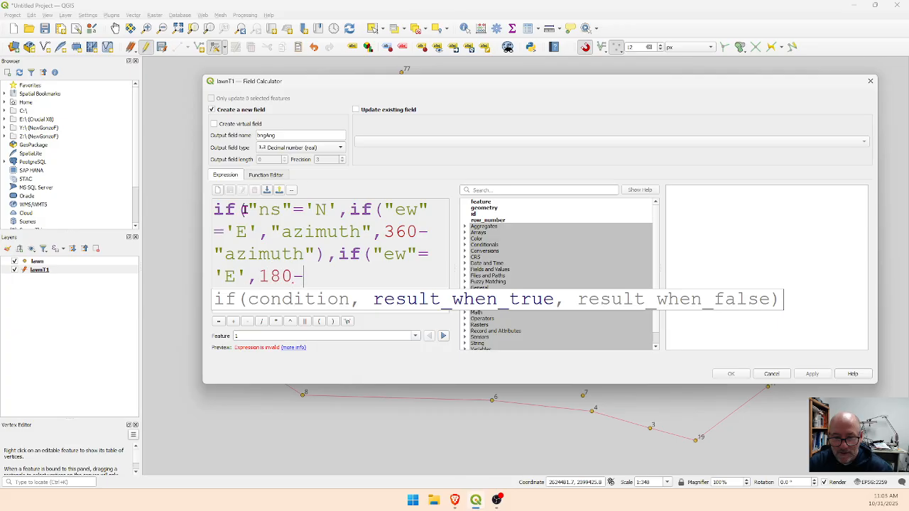
pyautogui.write('"azimuth')
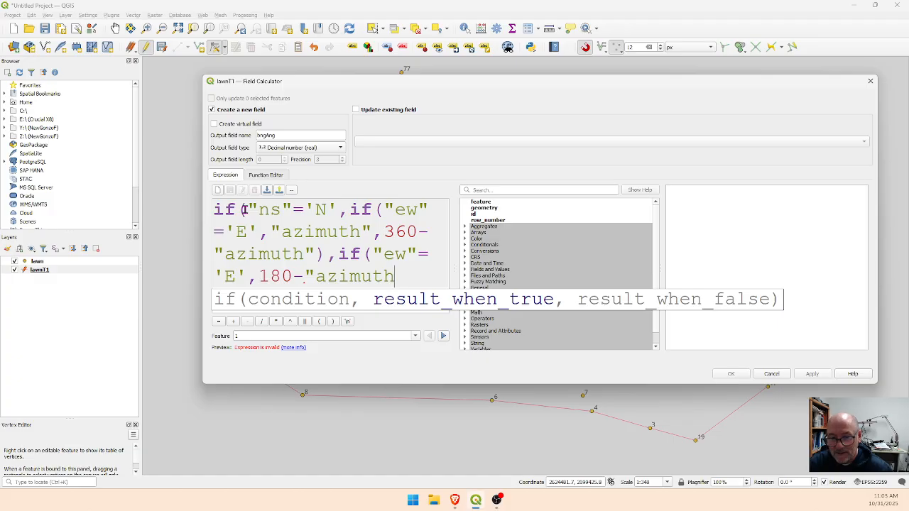
pyautogui.write('"')
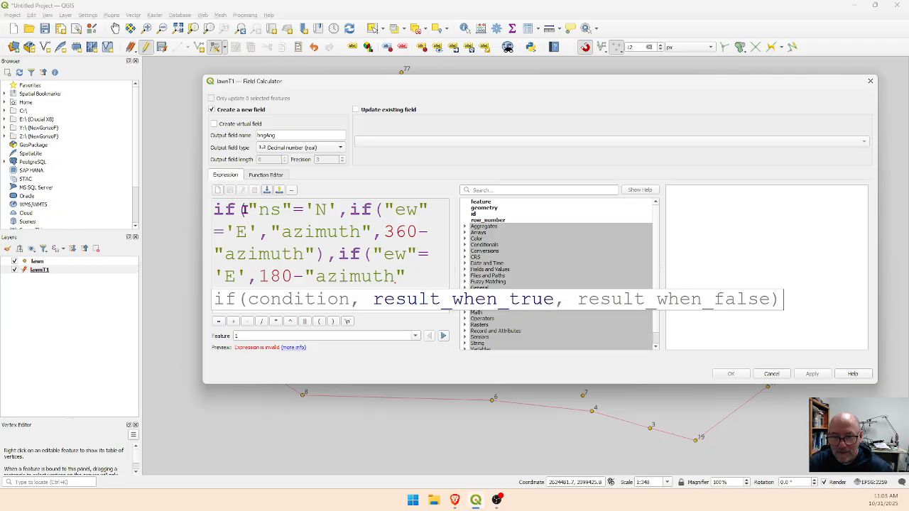
pyautogui.write(',')
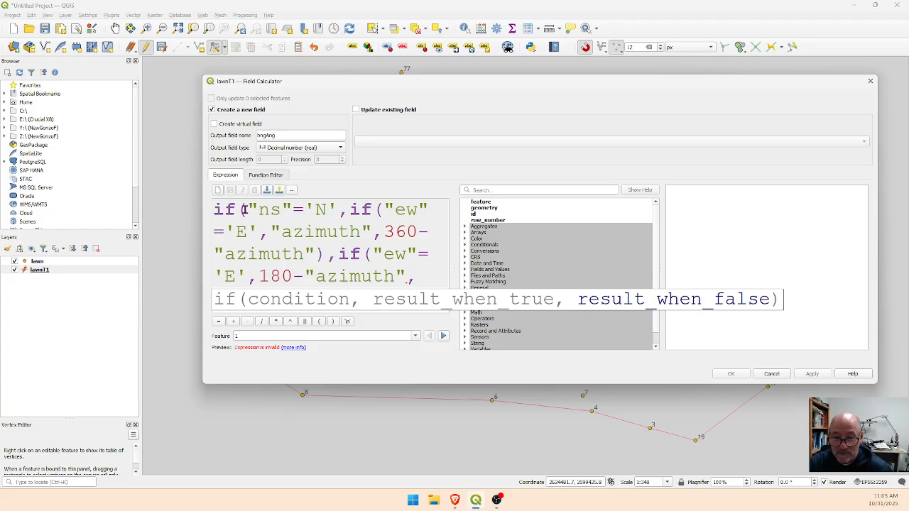
# Step: Set the second nested if's false result to "azimuth"-180 and close both open if functions
pyautogui.write('"azi')
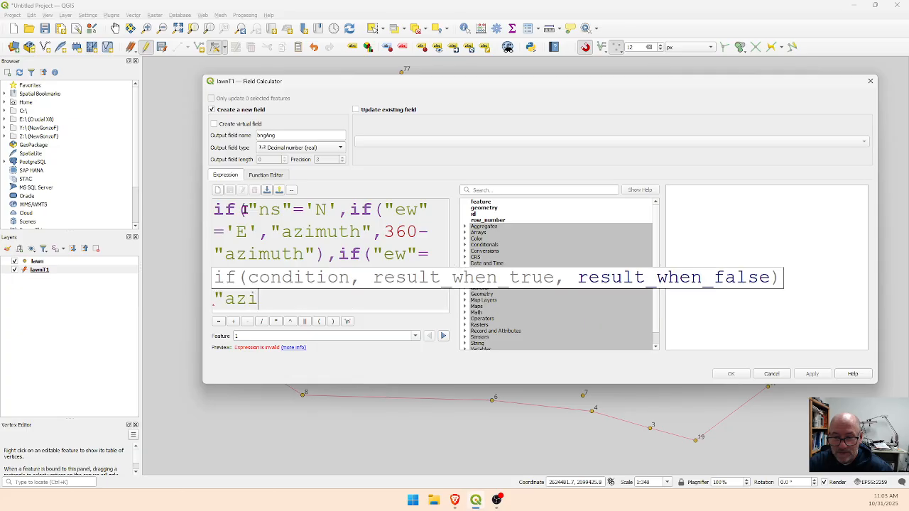
pyautogui.write('m')
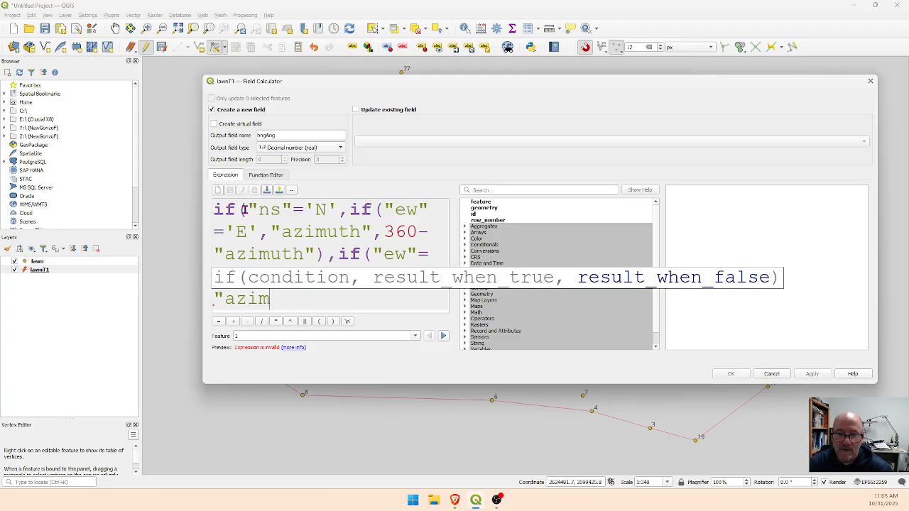
pyautogui.write('uth"-')
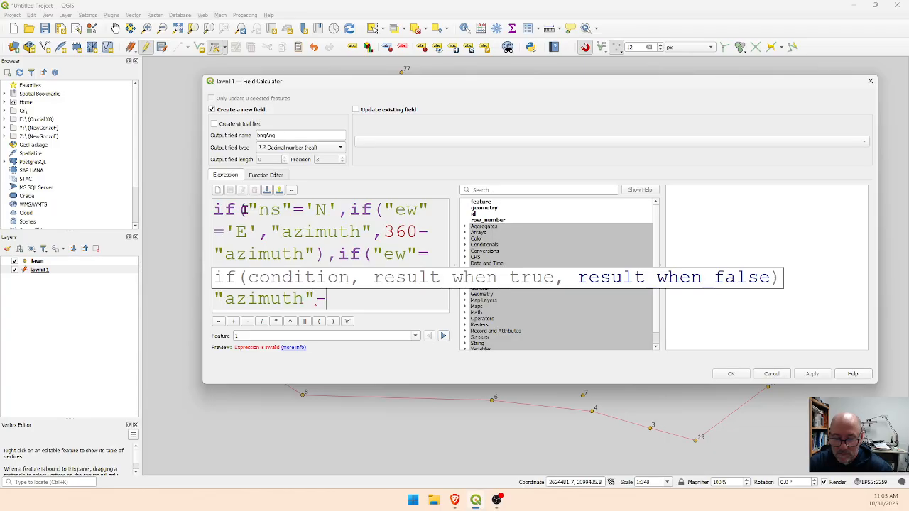
pyautogui.write('180')
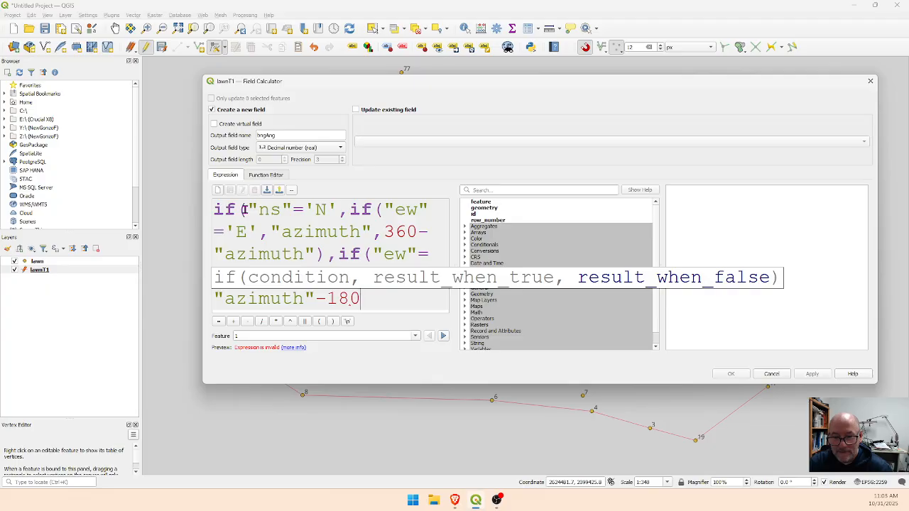
pyautogui.write('))')
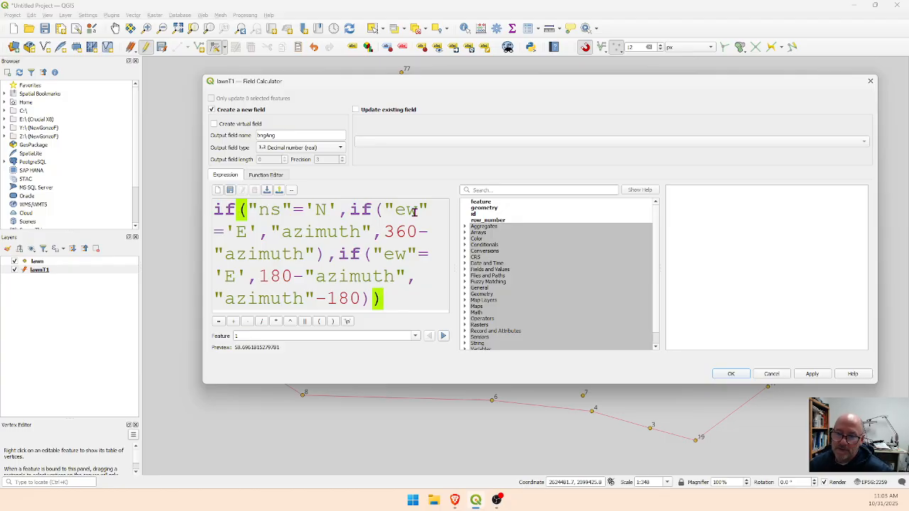
# Step: Review the four azimuth results in the expression, create the bngAng field and widen its column in the attribute table
pyautogui.click(258, 231)
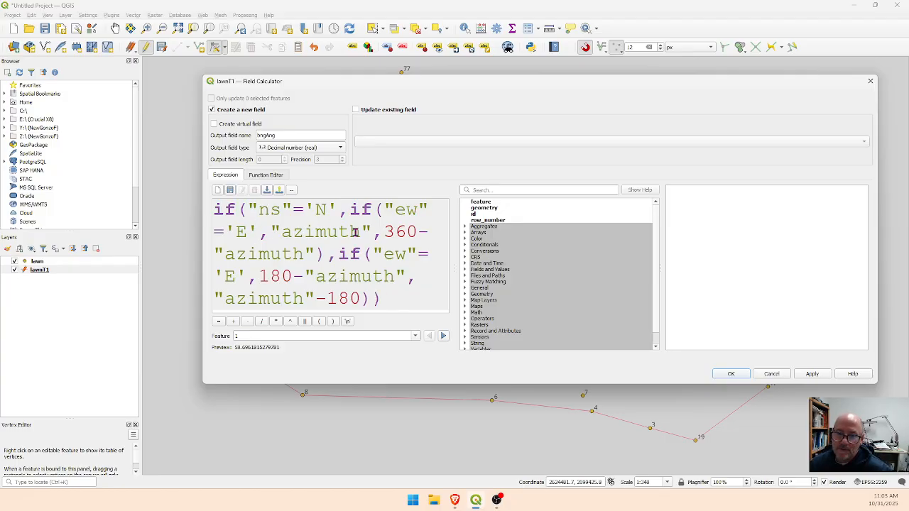
pyautogui.moveTo(373, 232); pyautogui.dragTo(270, 232)
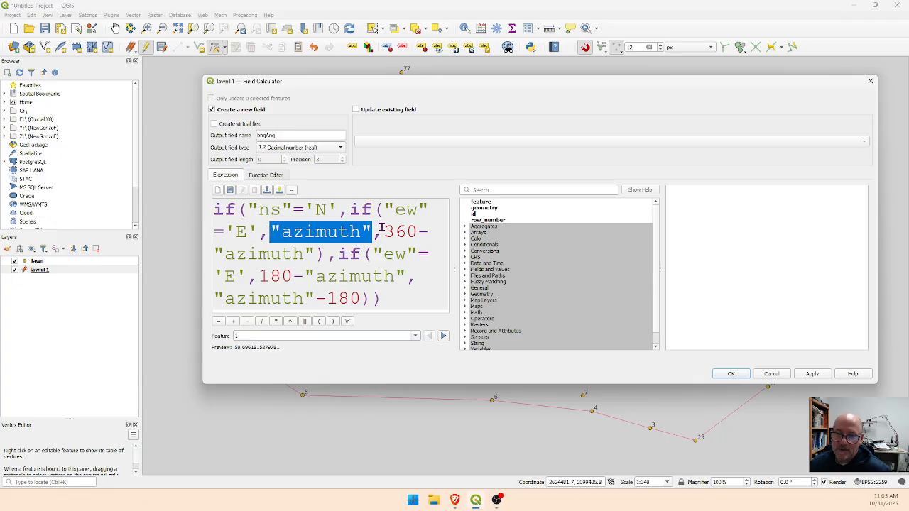
pyautogui.moveTo(383, 231); pyautogui.dragTo(314, 253)
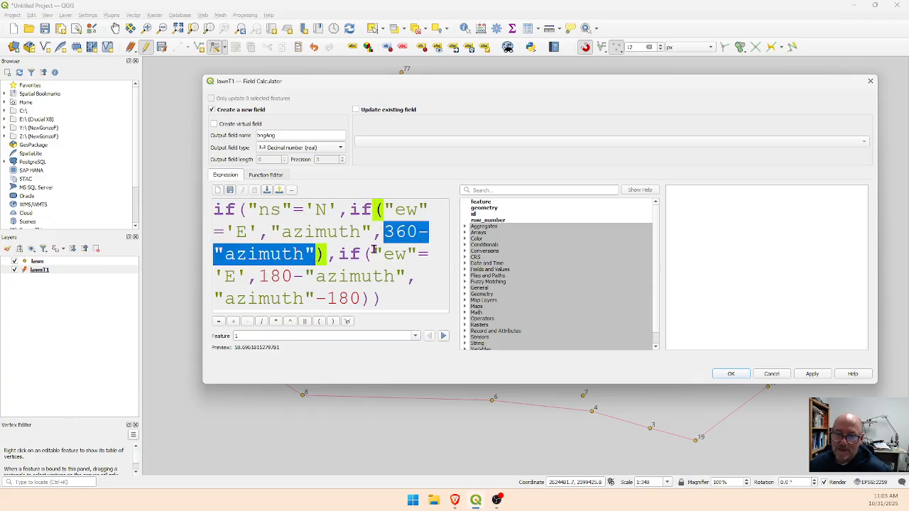
pyautogui.moveTo(259, 277); pyautogui.dragTo(406, 277)
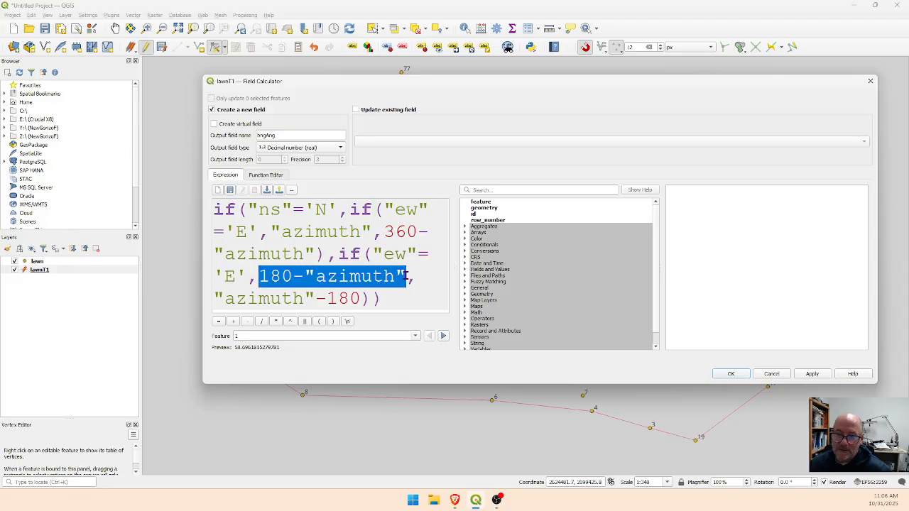
pyautogui.moveTo(215, 299); pyautogui.dragTo(359, 301)
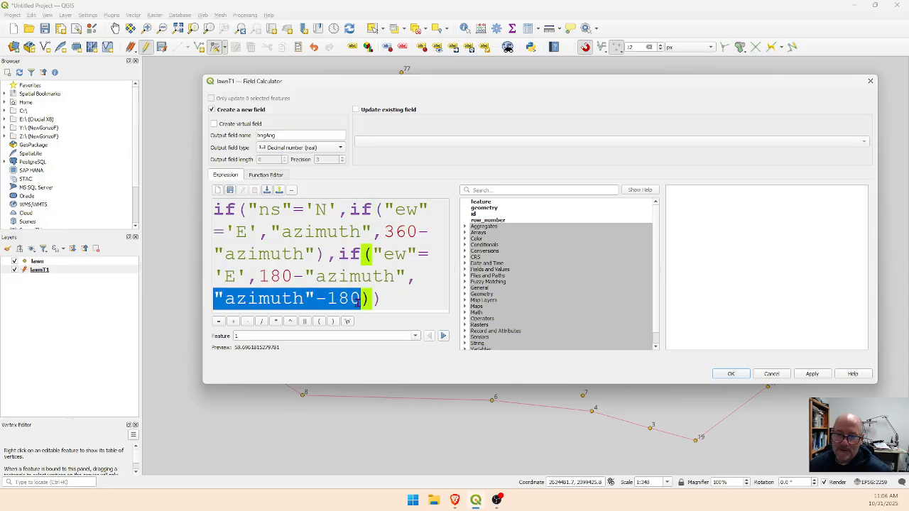
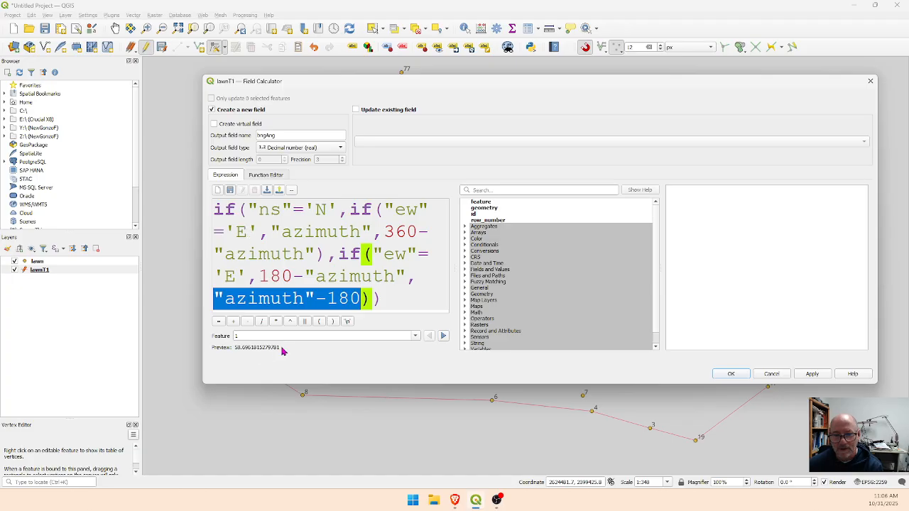
pyautogui.click(731, 374)
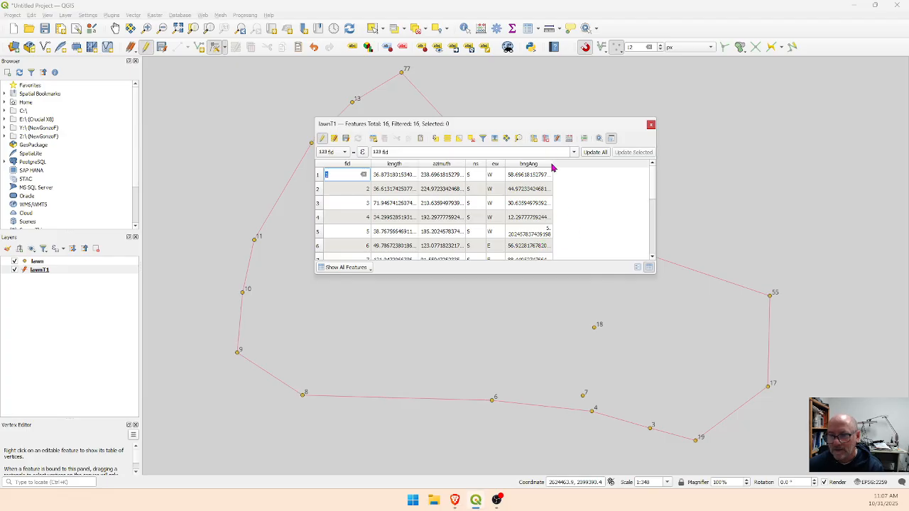
pyautogui.moveTo(552, 166); pyautogui.dragTo(561, 166)
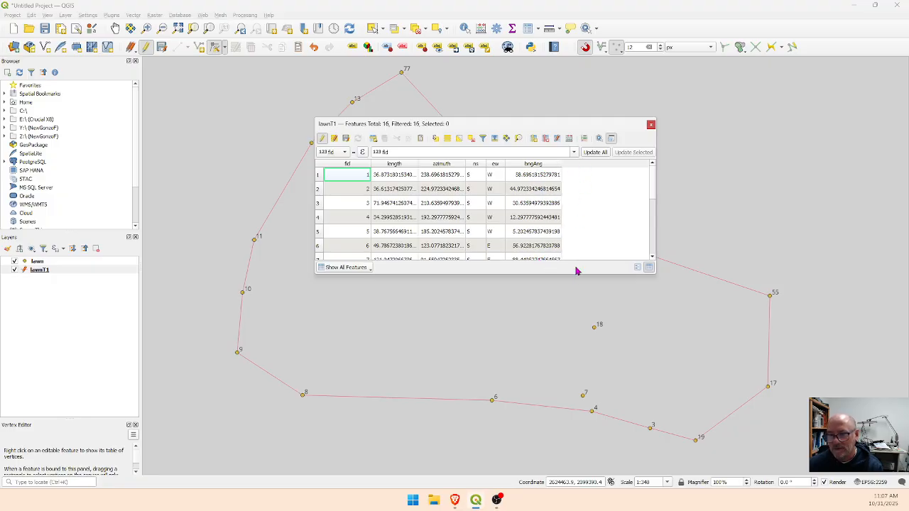
# Step: Set up another new lawnT1 field named D in the Field Calculator, keeping the type Integer (32 bit)
pyautogui.click(568, 140)
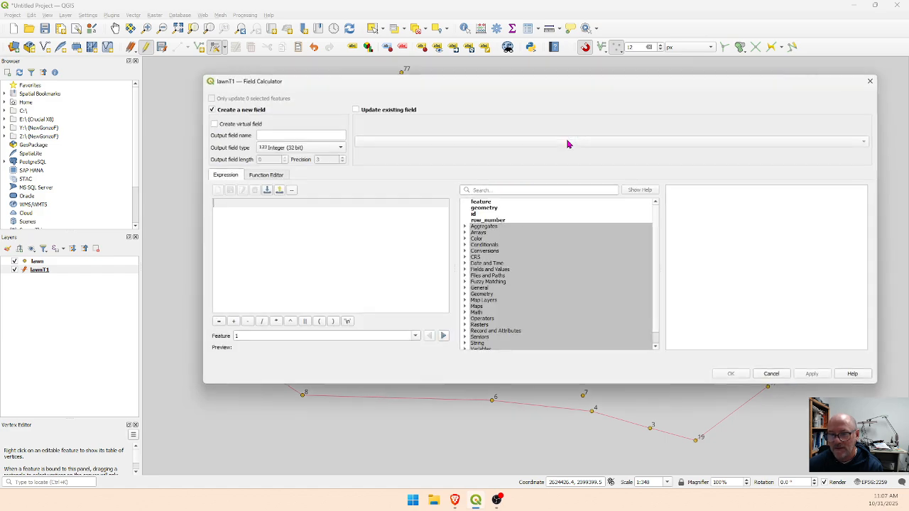
pyautogui.click(273, 135)
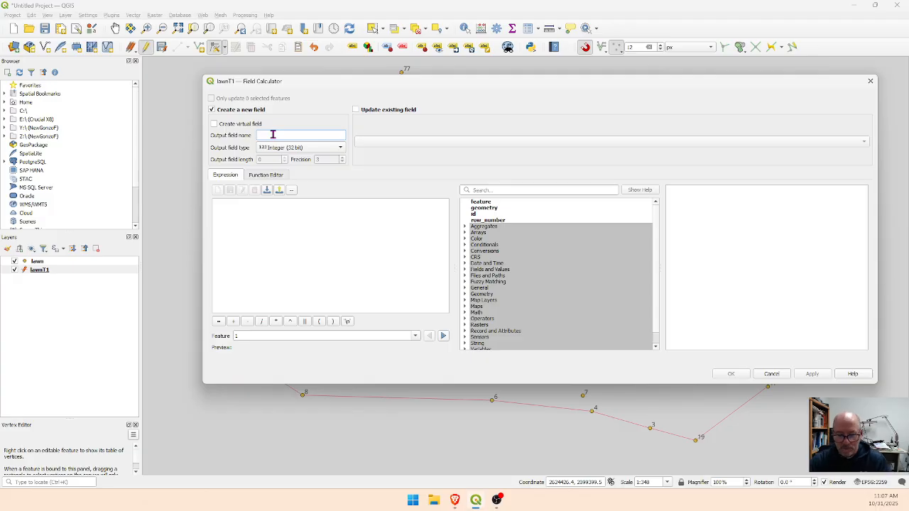
pyautogui.write('D')
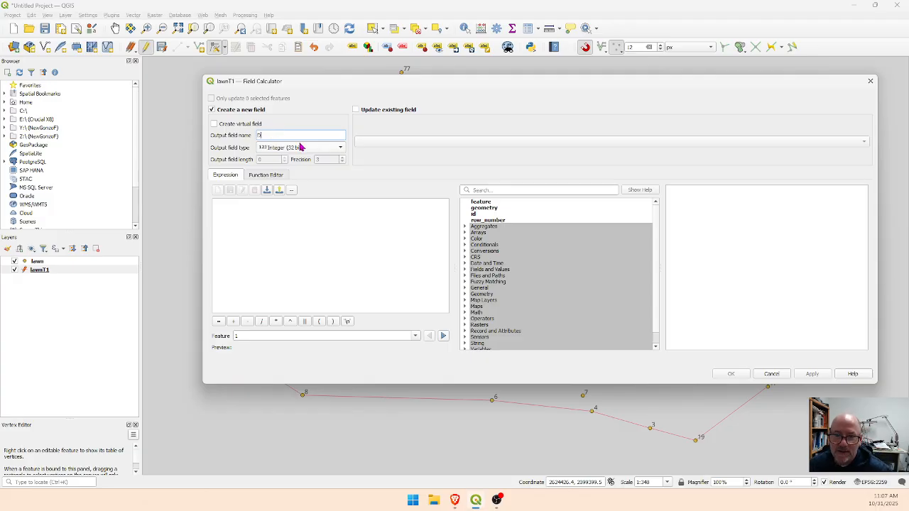
# Step: Enter the expression floor("bngAng") for field D
pyautogui.click(223, 205)
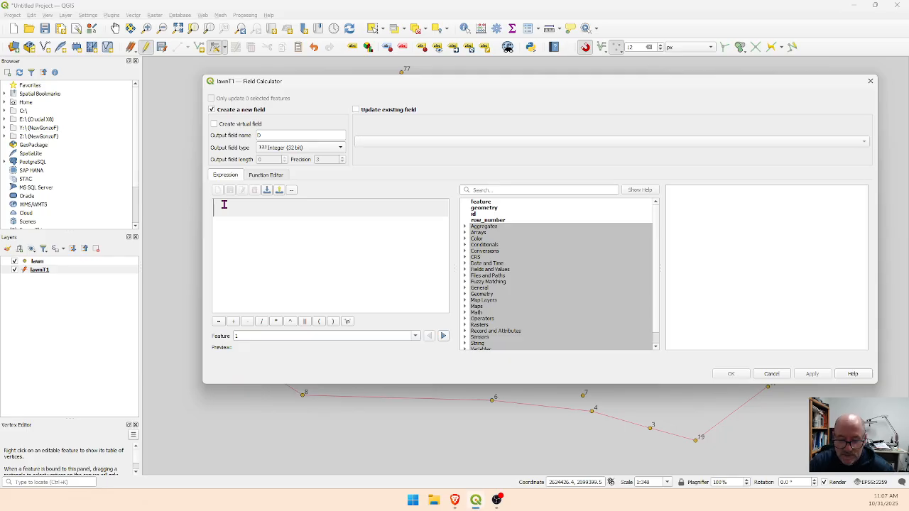
pyautogui.write('floor')
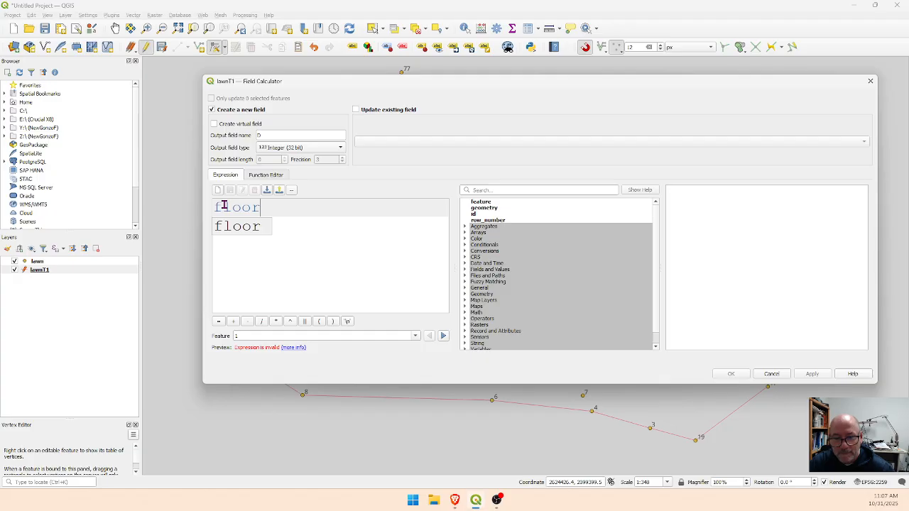
pyautogui.write('("')
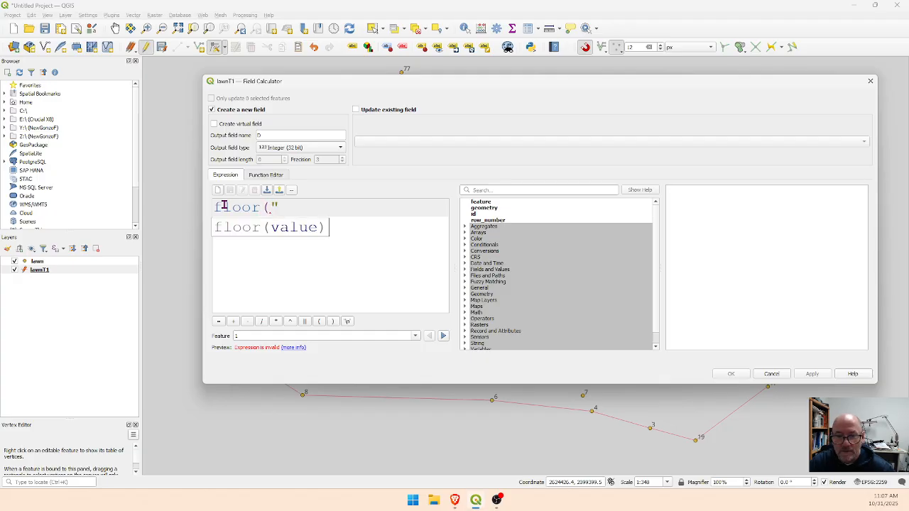
pyautogui.write('bngAng')
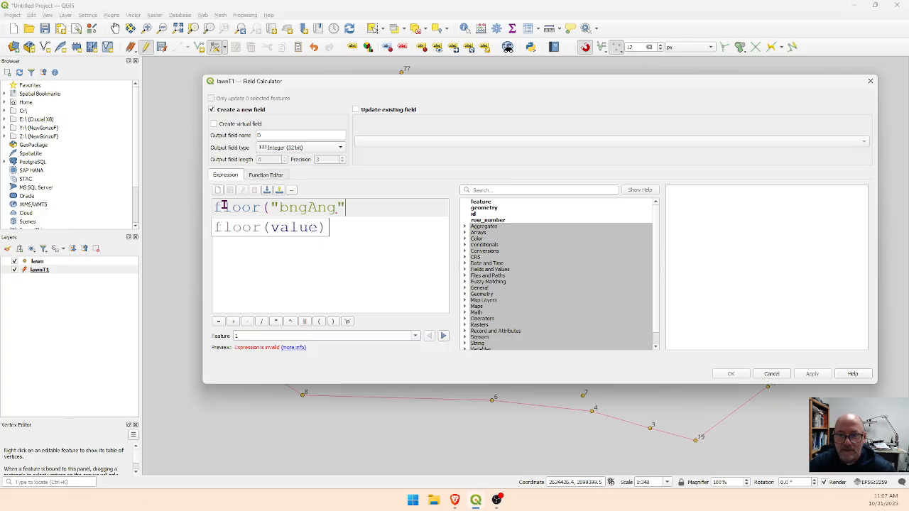
pyautogui.moveTo(304, 85)
pyautogui.mouseDown()
pyautogui.moveTo(321, 207)
pyautogui.moveTo(299, 85)
pyautogui.mouseUp()
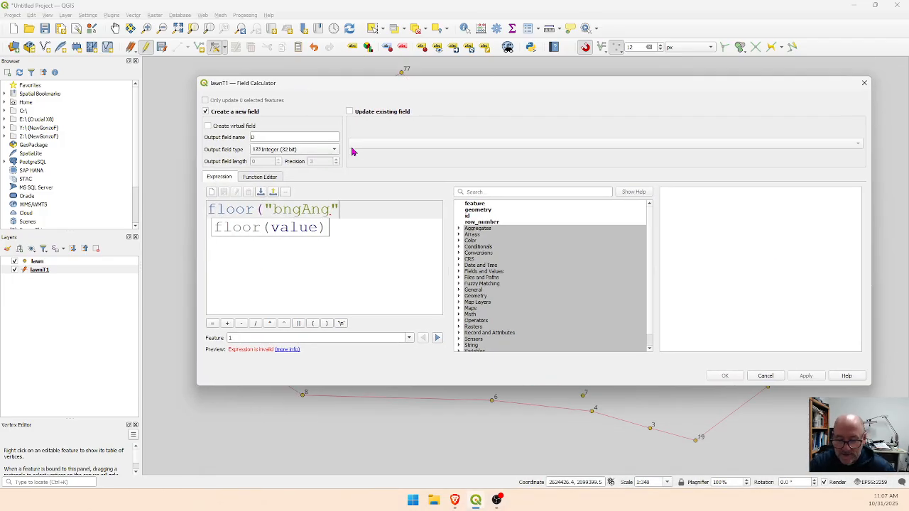
pyautogui.write(')')
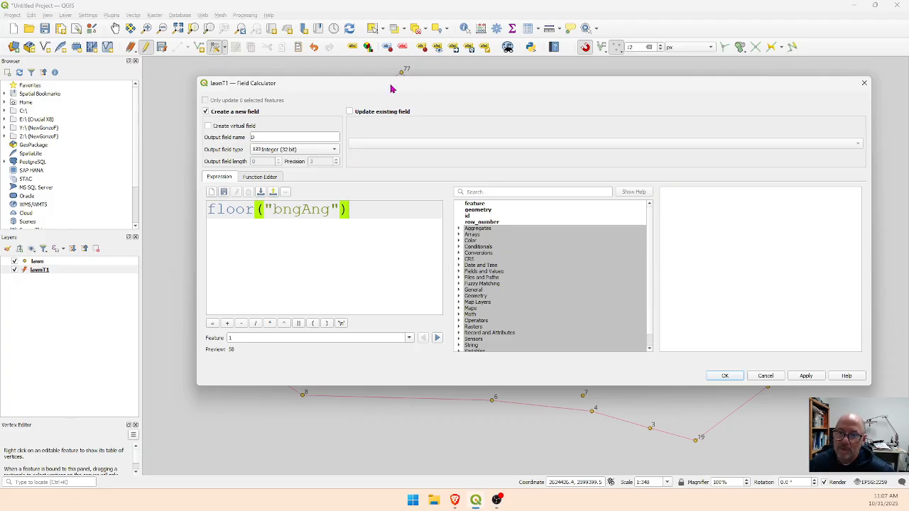
# Step: Compare the D preview with the first bngAng value in the attribute table and create field D
pyautogui.moveTo(392, 85); pyautogui.dragTo(390, 190)
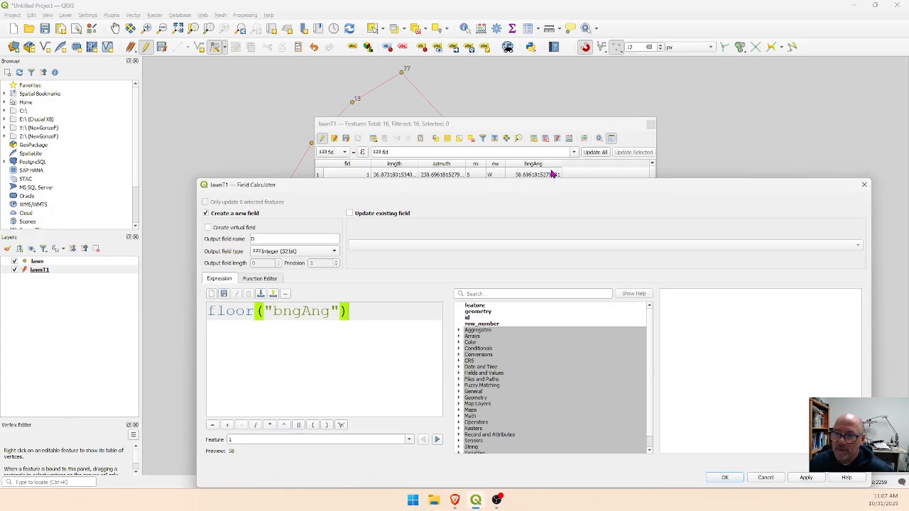
pyautogui.moveTo(459, 193); pyautogui.dragTo(431, 87)
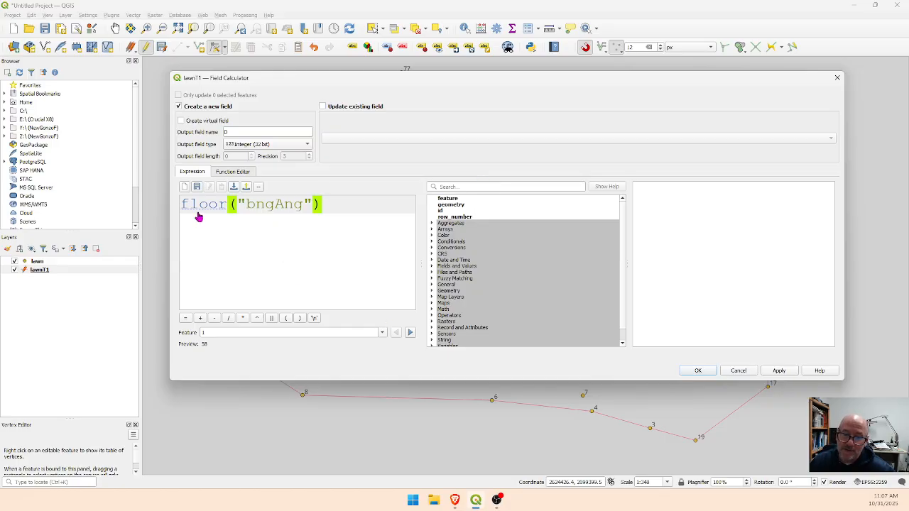
pyautogui.click(699, 371)
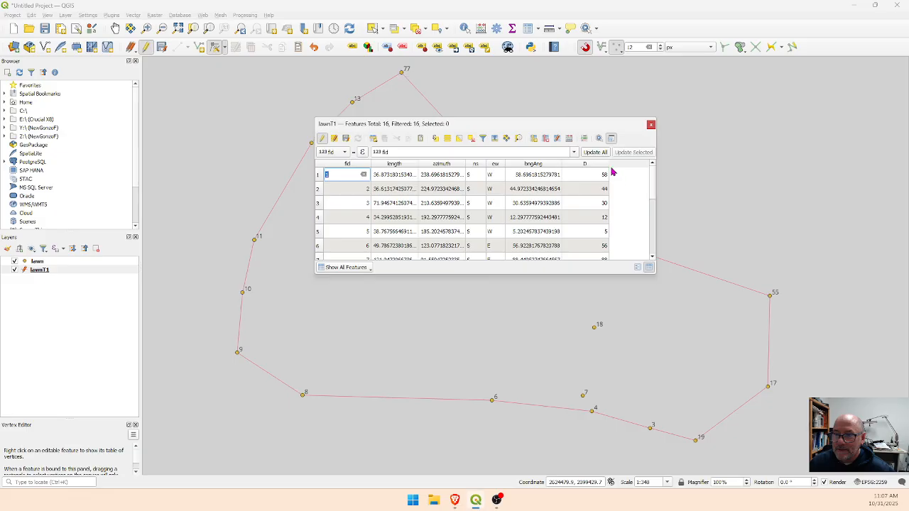
# Step: Narrow column D in the attribute table and set up a new Integer (32 bit) field named M in the Field Calculator
pyautogui.moveTo(610, 164); pyautogui.dragTo(577, 190)
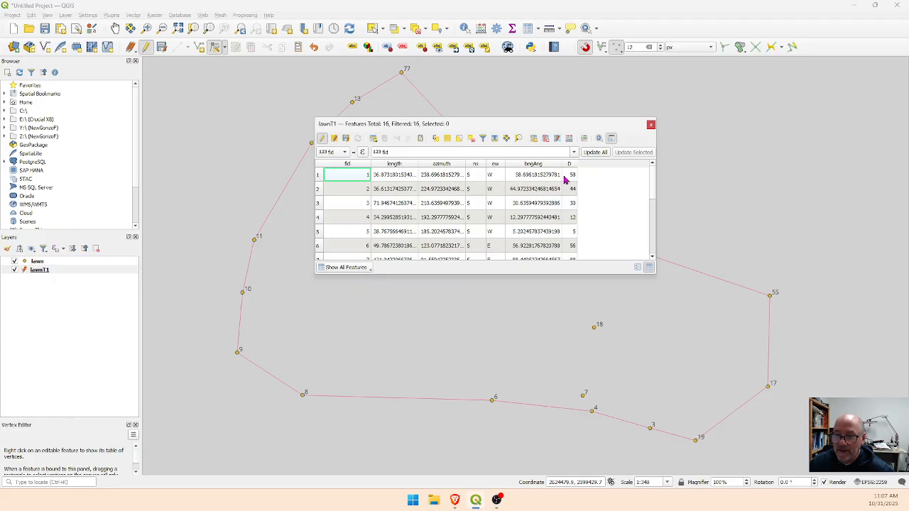
pyautogui.click(569, 138)
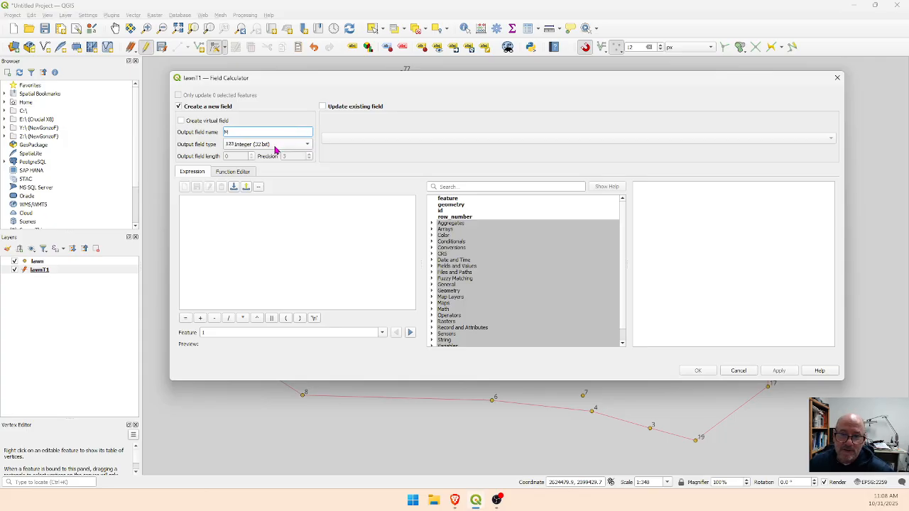
pyautogui.click(192, 204)
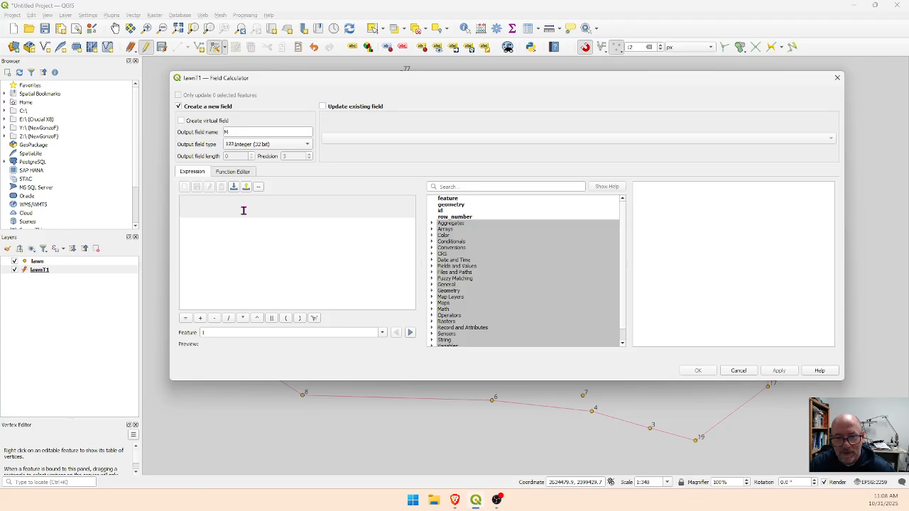
# Step: Enter the expression "bngAng"%1*60 for field M
pyautogui.write('"')
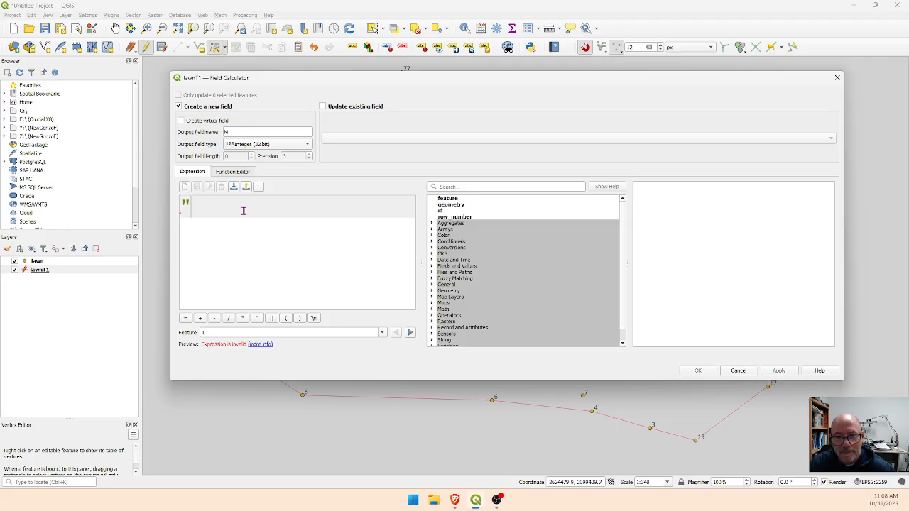
pyautogui.write('azimu')
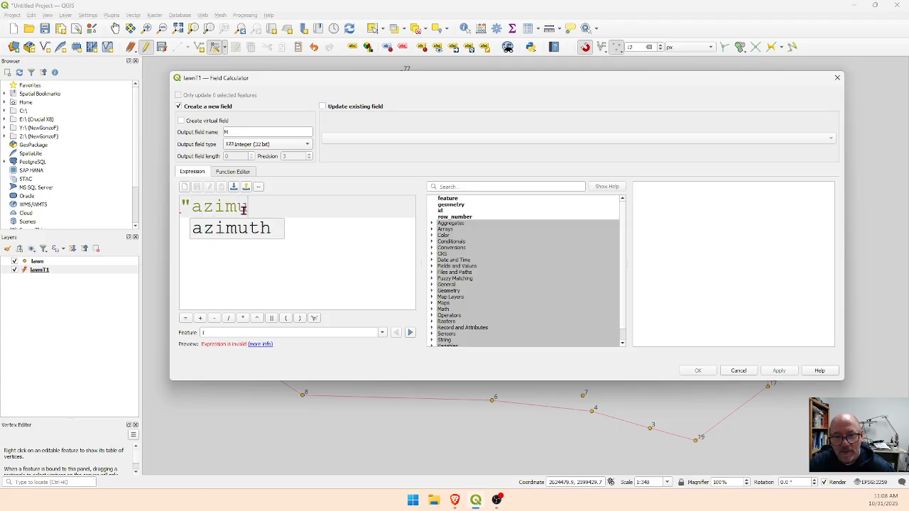
pyautogui.press('BackSpace')
pyautogui.press('BackSpace')
pyautogui.press('BackSpace')
pyautogui.press('BackSpace')
pyautogui.write('bng')
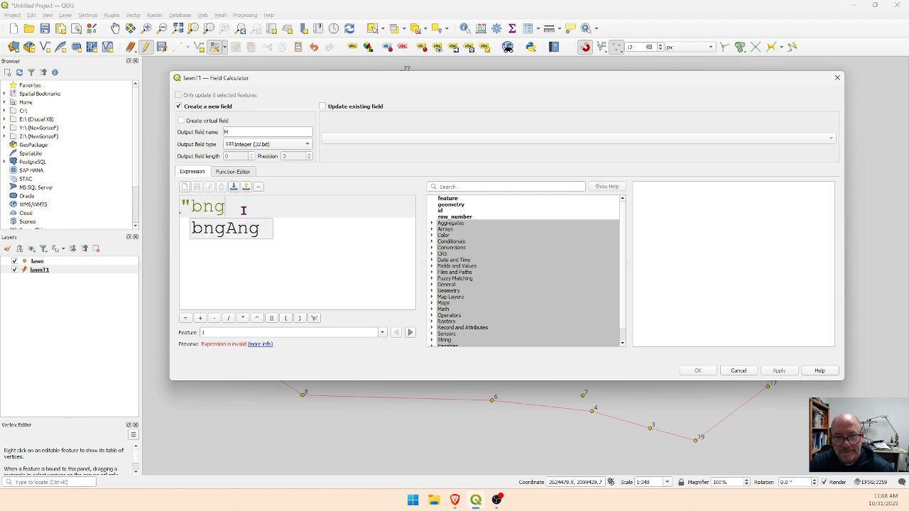
pyautogui.write('Ang"')
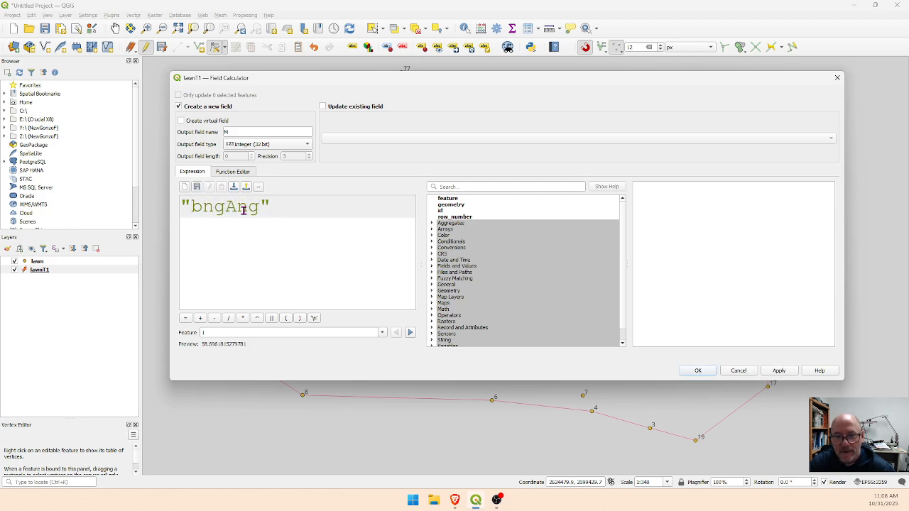
pyautogui.write('%')
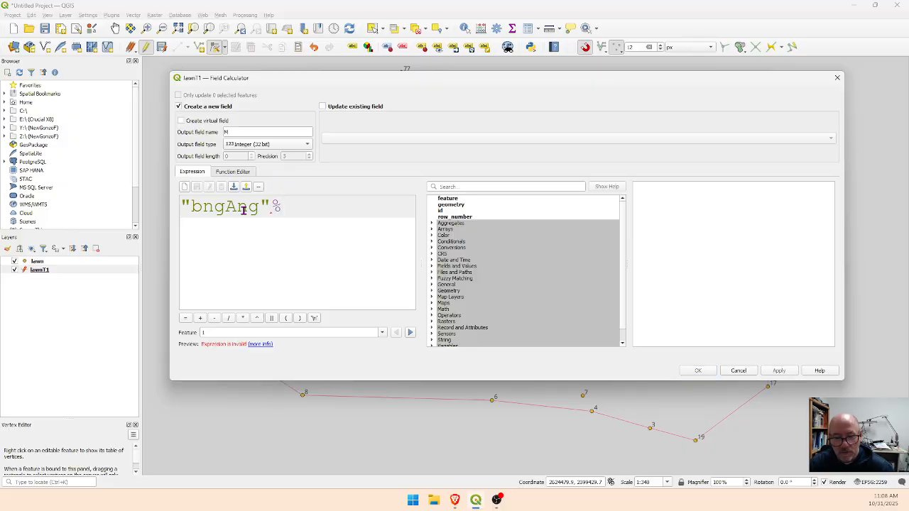
pyautogui.write('1')
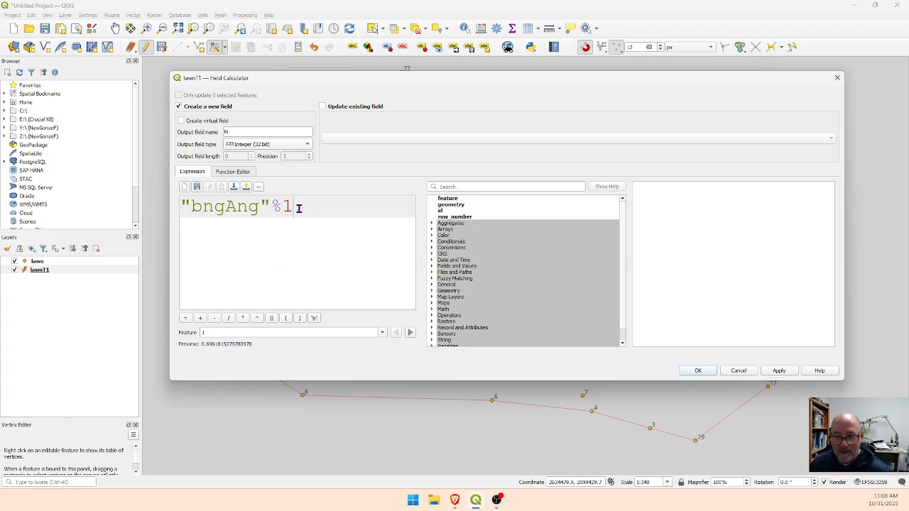
pyautogui.write('60')
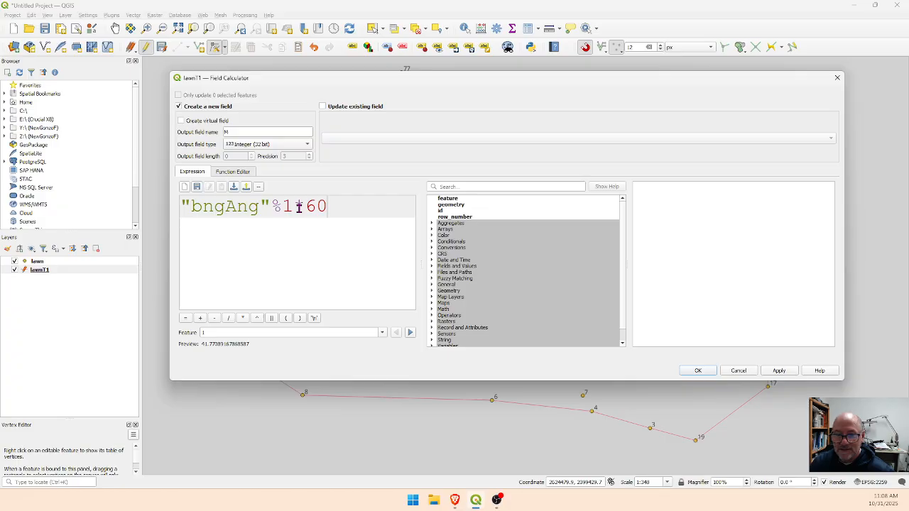
pyautogui.click(299, 206)
pyautogui.write('*')
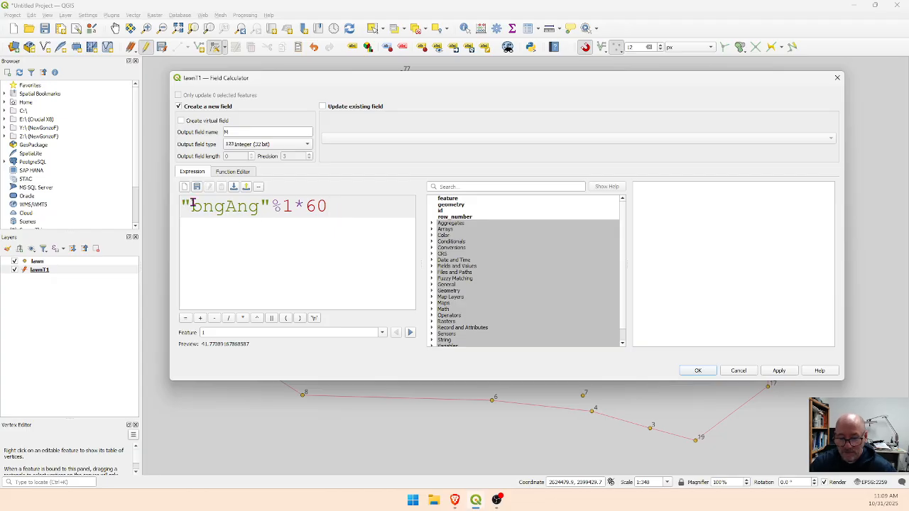
# Step: Wrap the M expression in floor() so it reads floor("bngAng"%1*60), and create the field
pyautogui.write('floor')
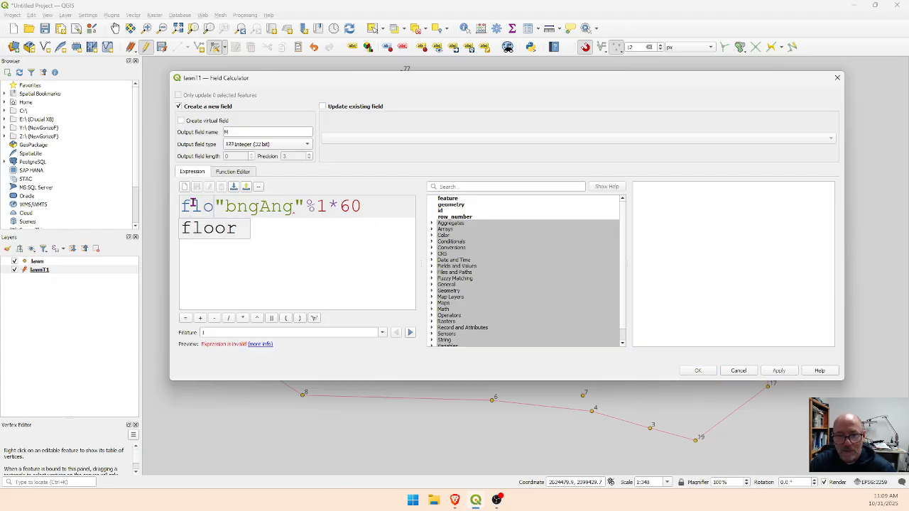
pyautogui.write('(')
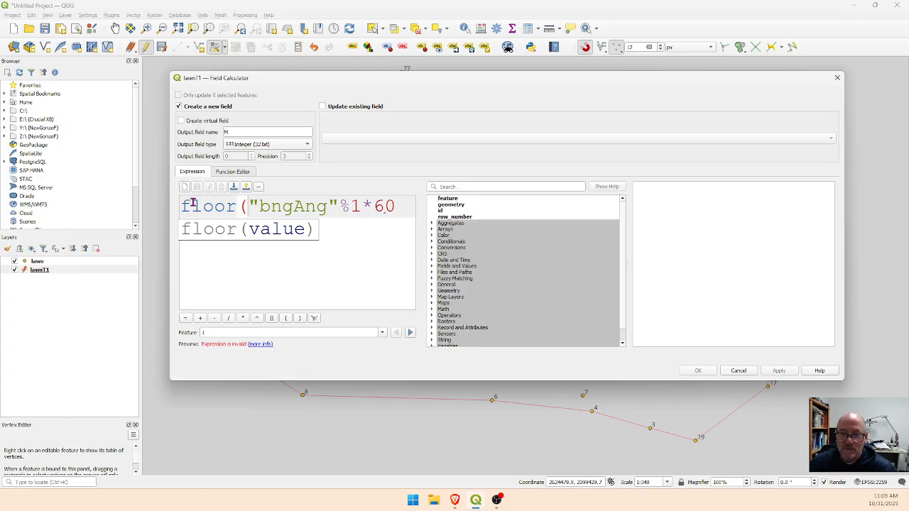
pyautogui.click(401, 205)
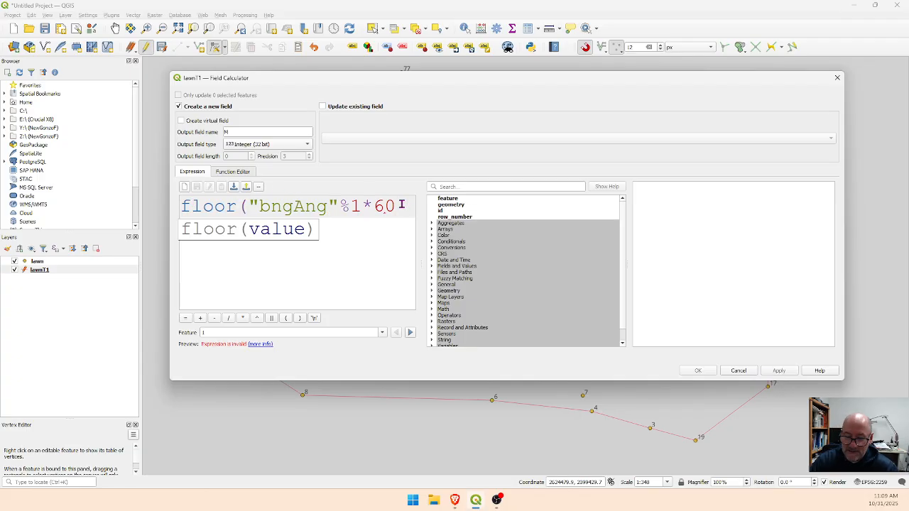
pyautogui.write(')')
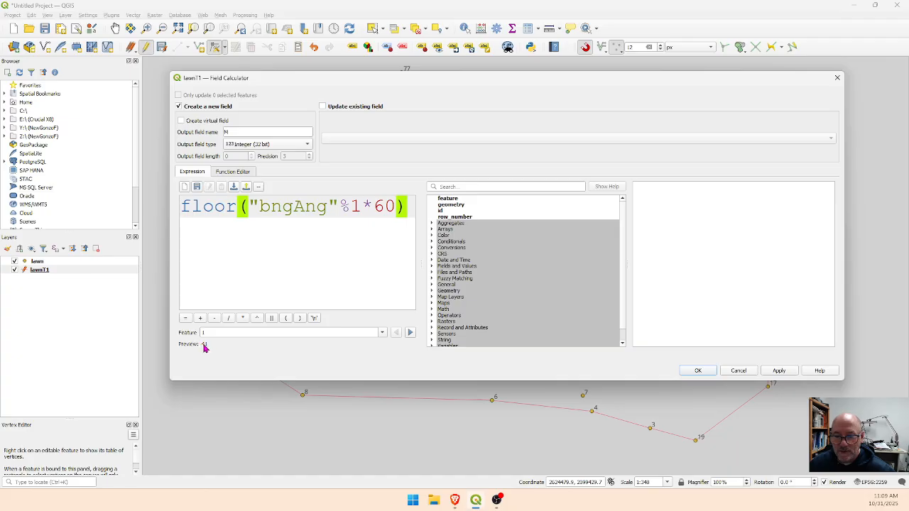
pyautogui.click(696, 370)
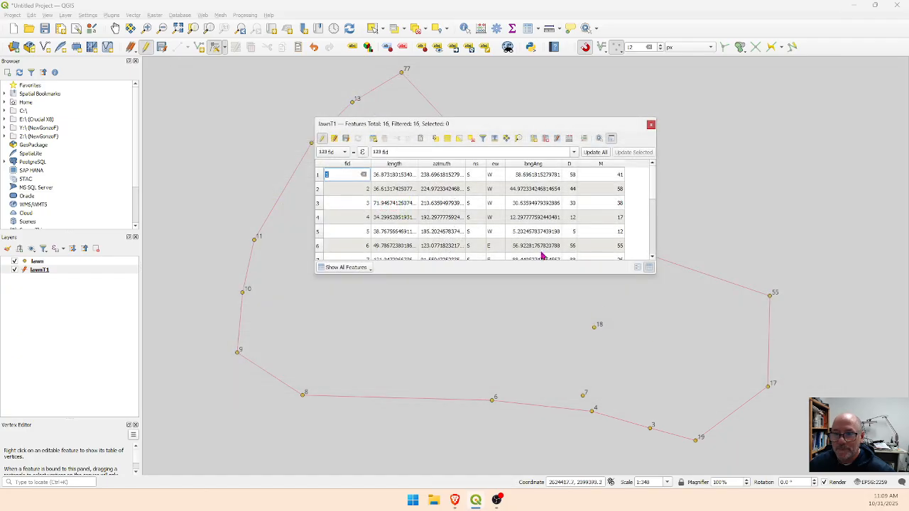
# Step: Narrow column M in the attribute table and set up a new field named S with the type Decimal number (real)
pyautogui.moveTo(625, 165); pyautogui.dragTo(595, 167)
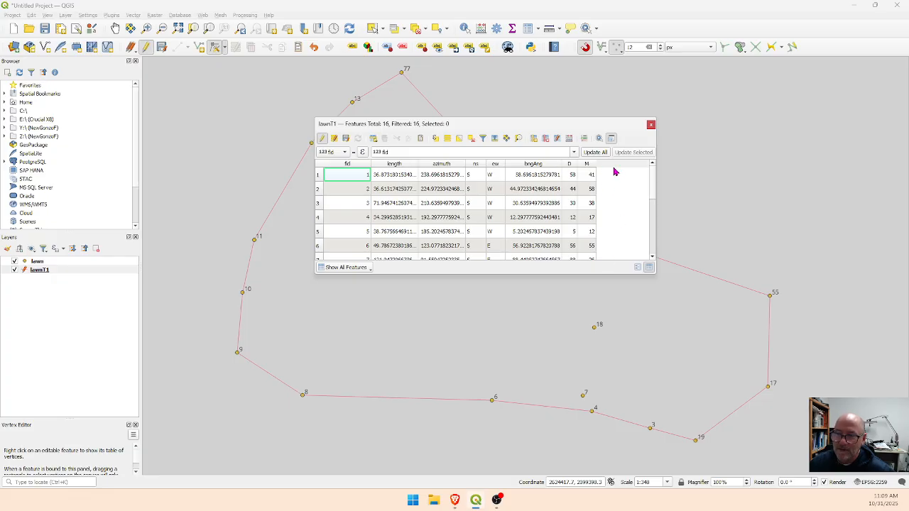
pyautogui.click(568, 139)
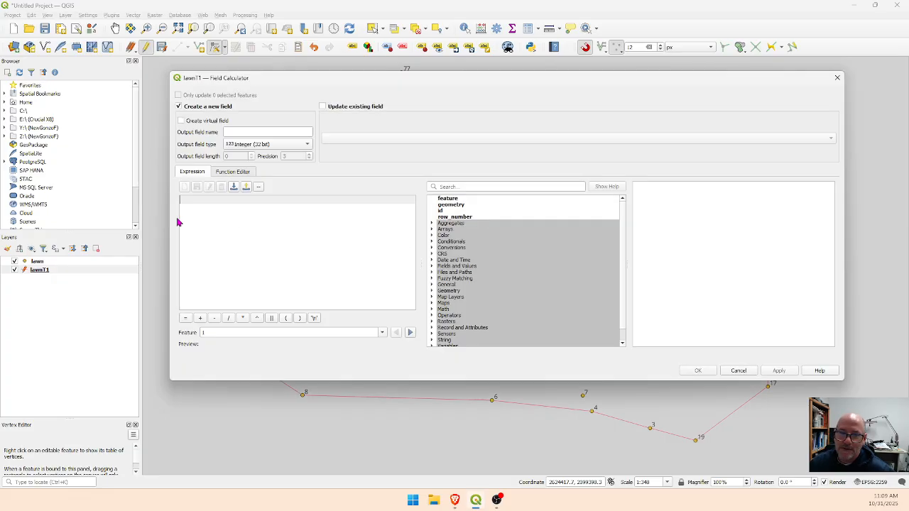
pyautogui.click(272, 134)
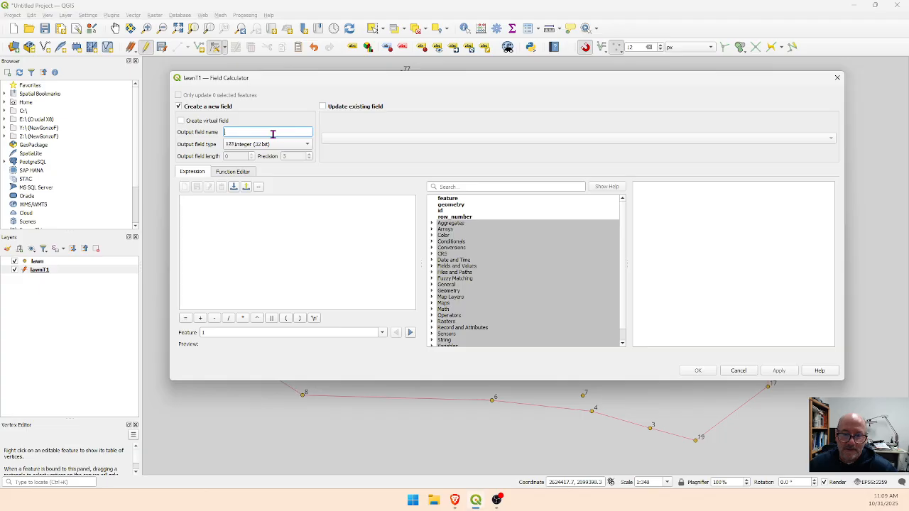
pyautogui.write('S')
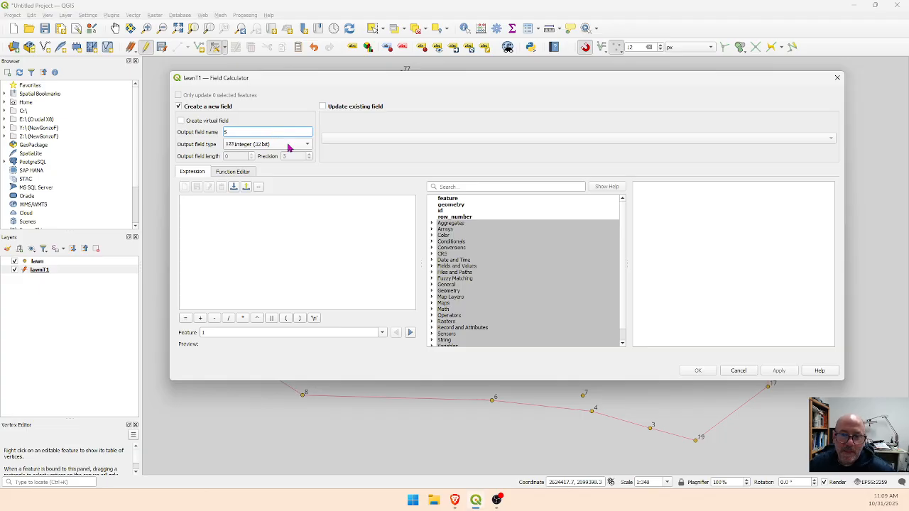
pyautogui.click(286, 147)
pyautogui.click(270, 163)
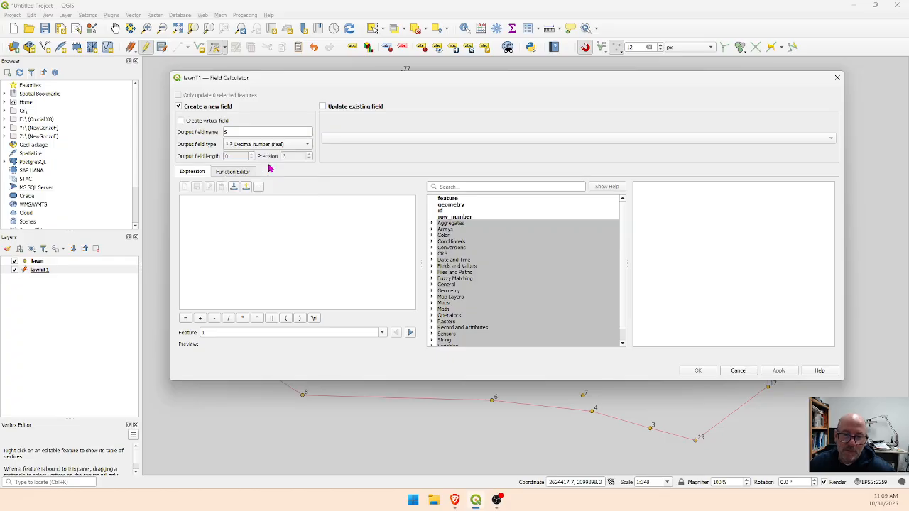
pyautogui.click(199, 204)
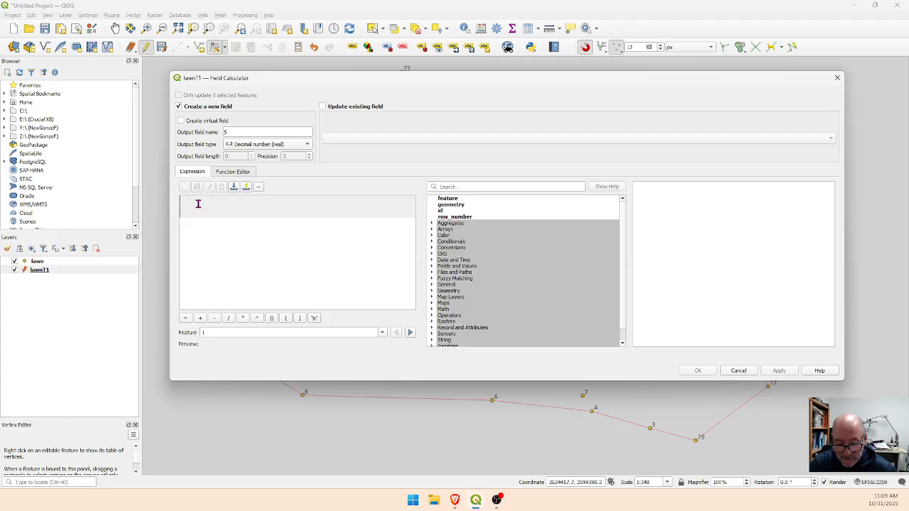
# Step: Enter the expression ("bngAng"%1*60)%1*60 for field S
pyautogui.write('"bn')
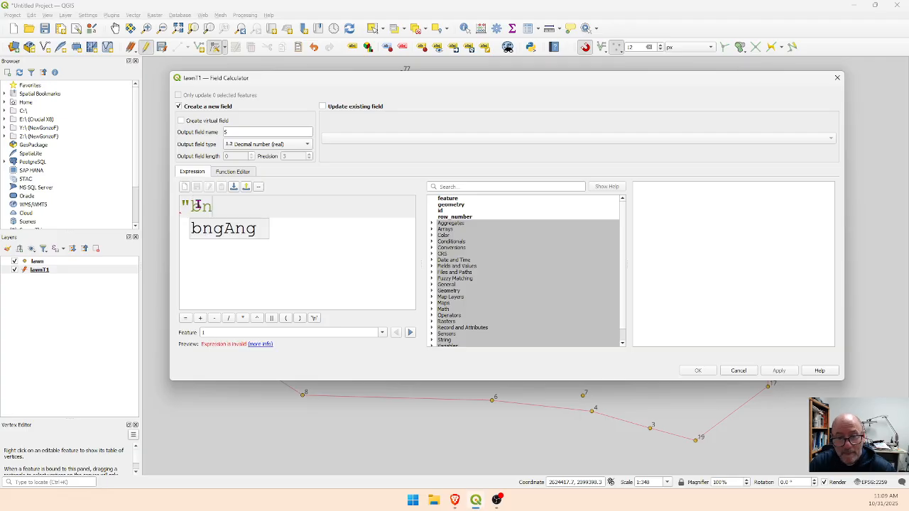
pyautogui.write('gAng"')
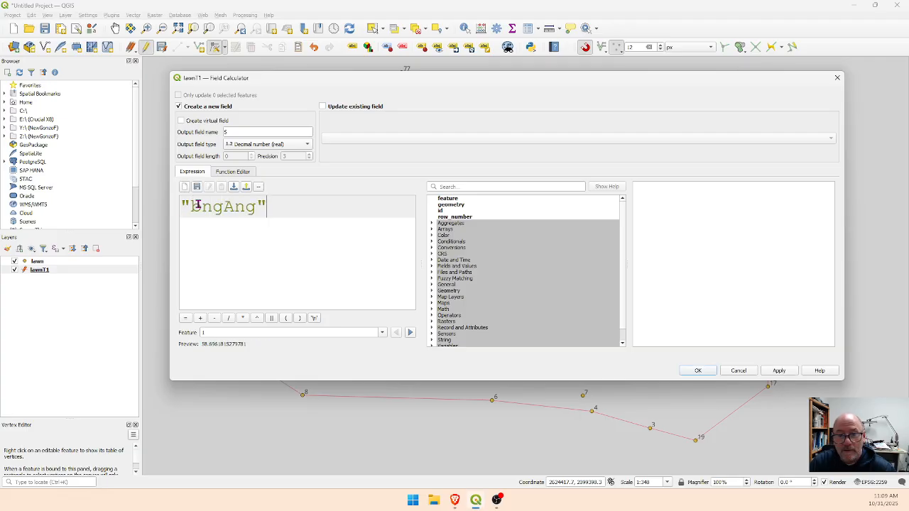
pyautogui.write('%1')
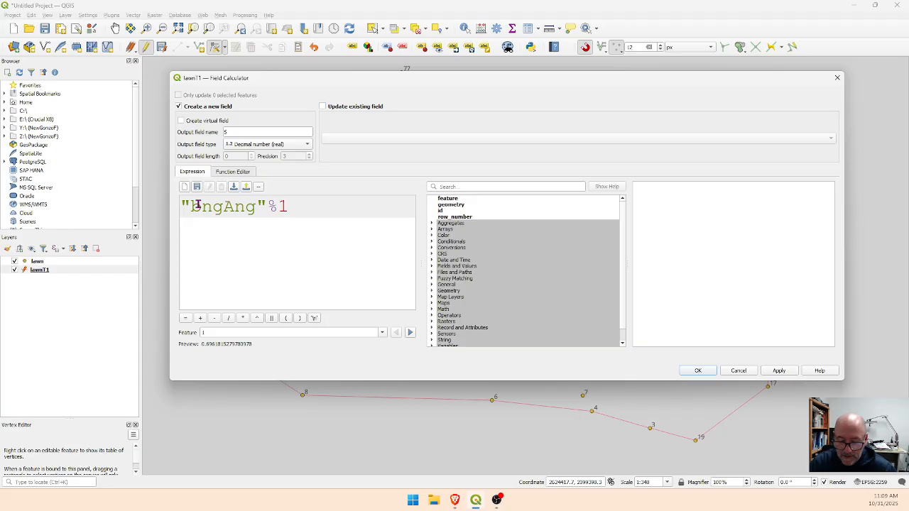
pyautogui.write('*60')
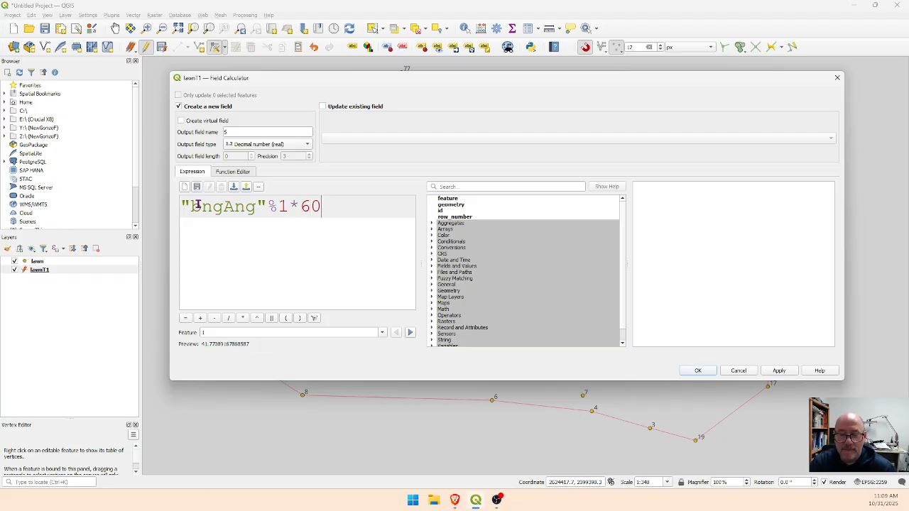
pyautogui.write(')')
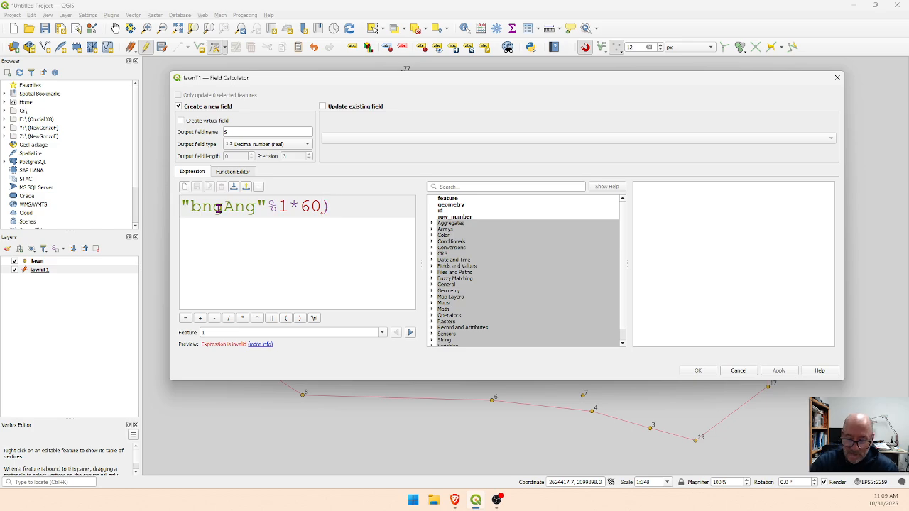
pyautogui.press('Home')
pyautogui.write('(')
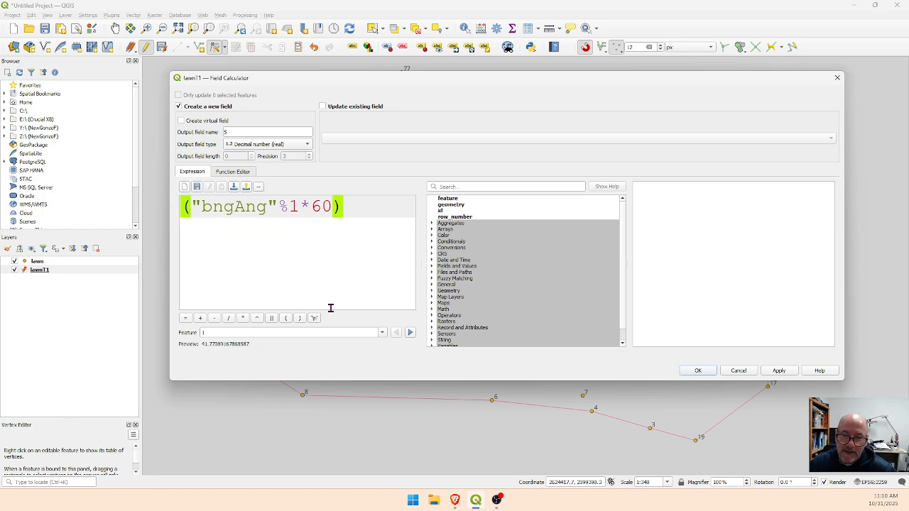
pyautogui.click(349, 208)
pyautogui.write('%')
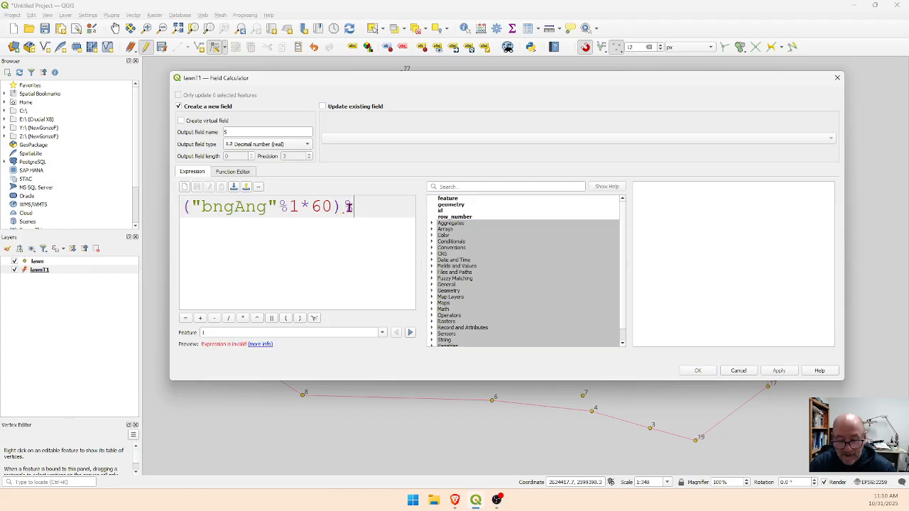
pyautogui.write('1')
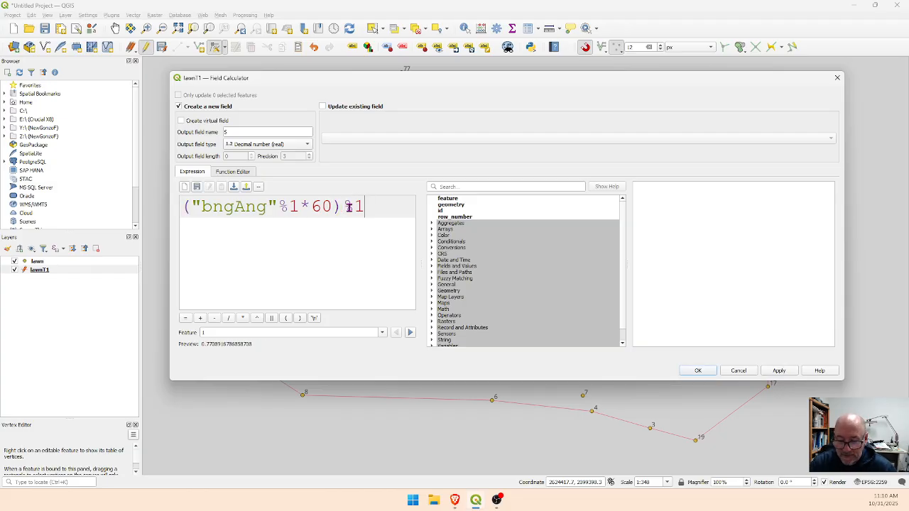
pyautogui.write('*')
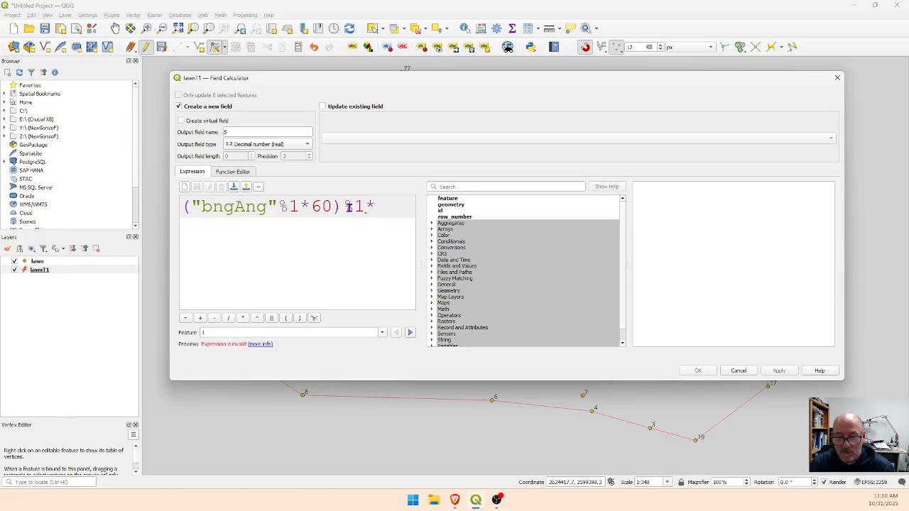
pyautogui.write('60')
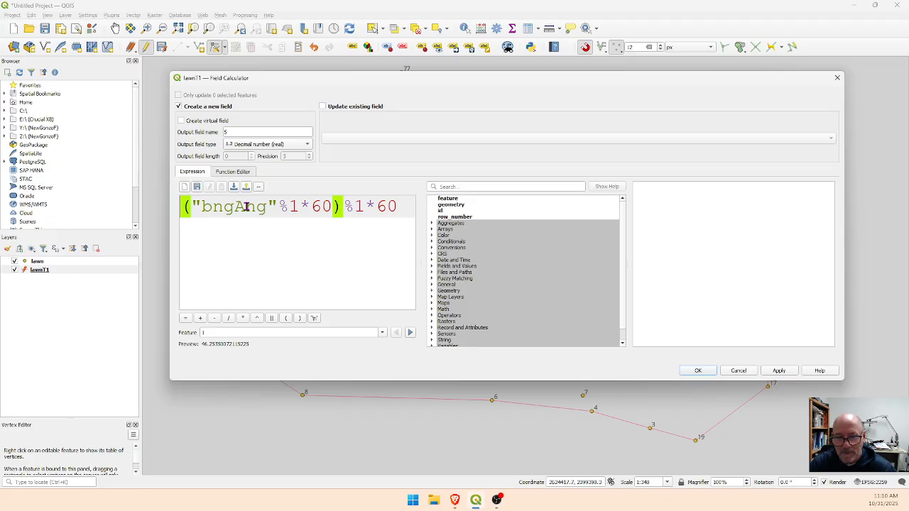
# Step: Wrap the S expression in round() with one decimal place, as round(("bngAng"%1*60)%1*60,1), and create the field
pyautogui.write('round')
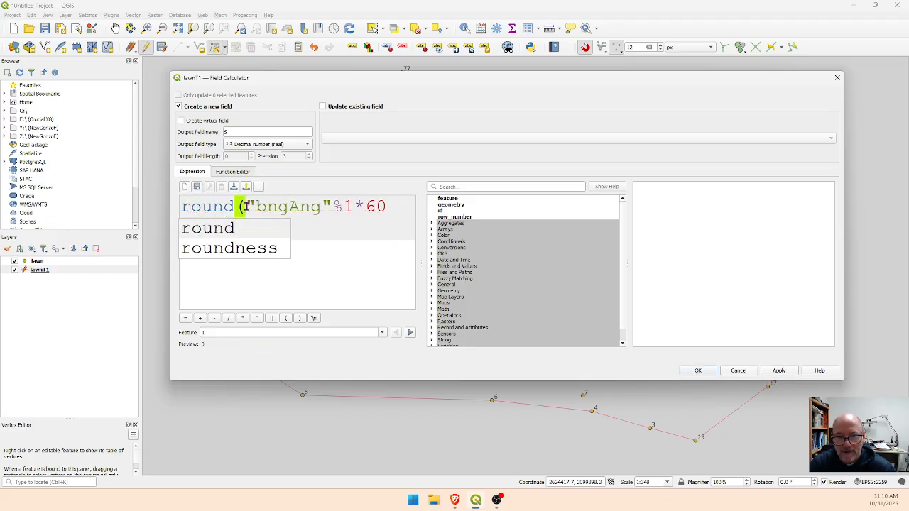
pyautogui.write('(')
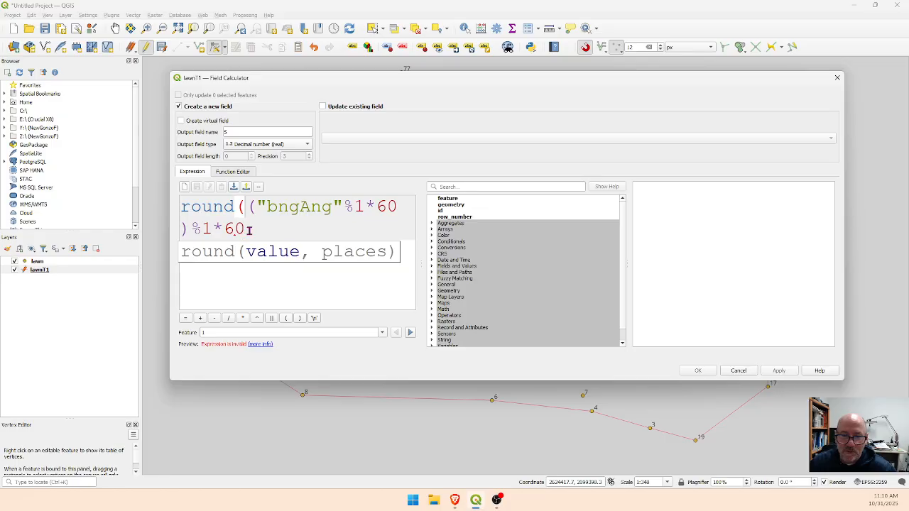
pyautogui.click(249, 228)
pyautogui.write(',')
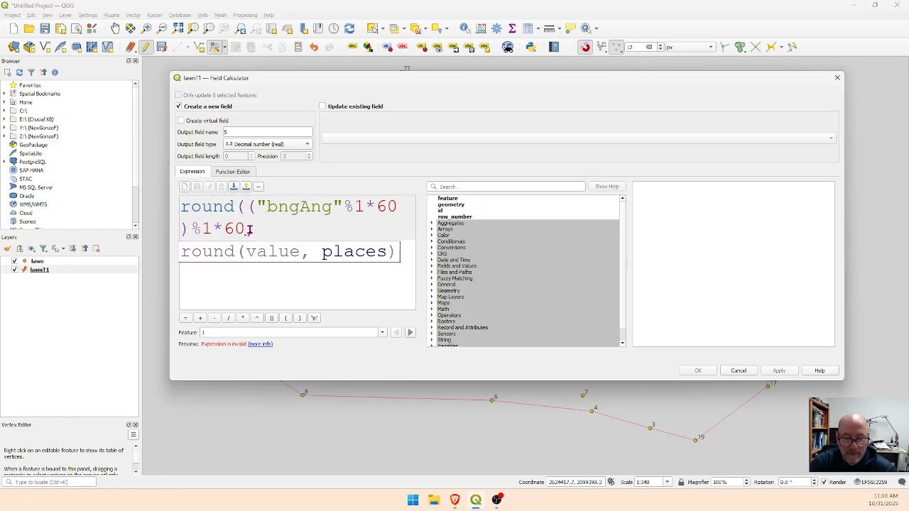
pyautogui.write('1')
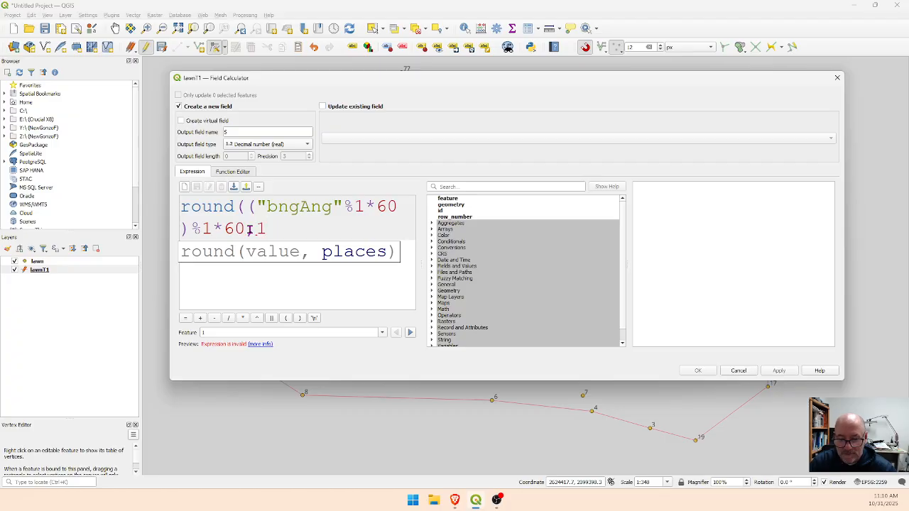
pyautogui.write(')')
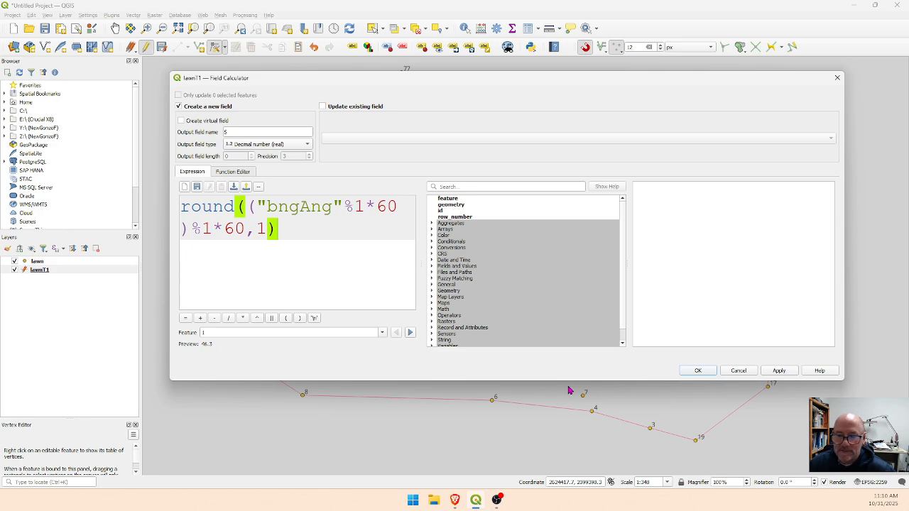
pyautogui.click(697, 371)
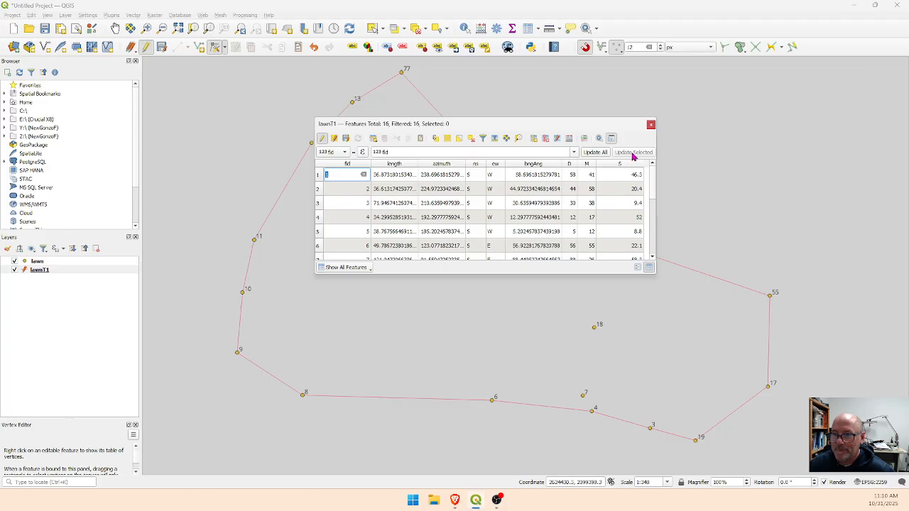
# Step: Narrow column S, save the layer edits, and enlarge the attribute table to review its rows before closing it
pyautogui.moveTo(643, 164); pyautogui.dragTo(617, 164)
pyautogui.click(345, 139)
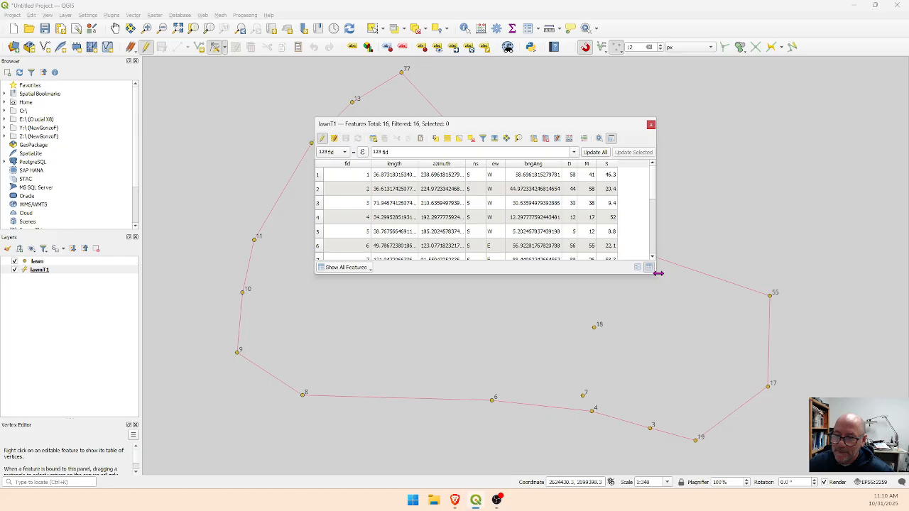
pyautogui.moveTo(658, 273); pyautogui.dragTo(645, 353)
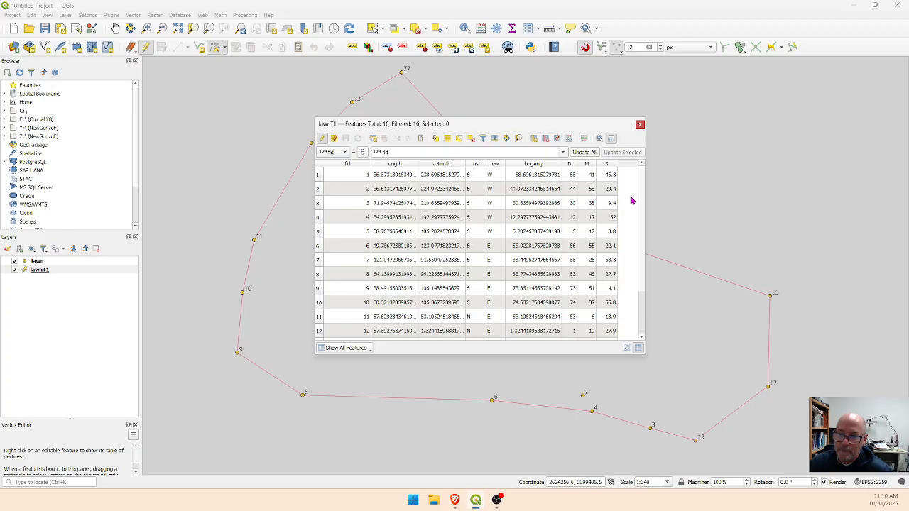
pyautogui.click(640, 126)
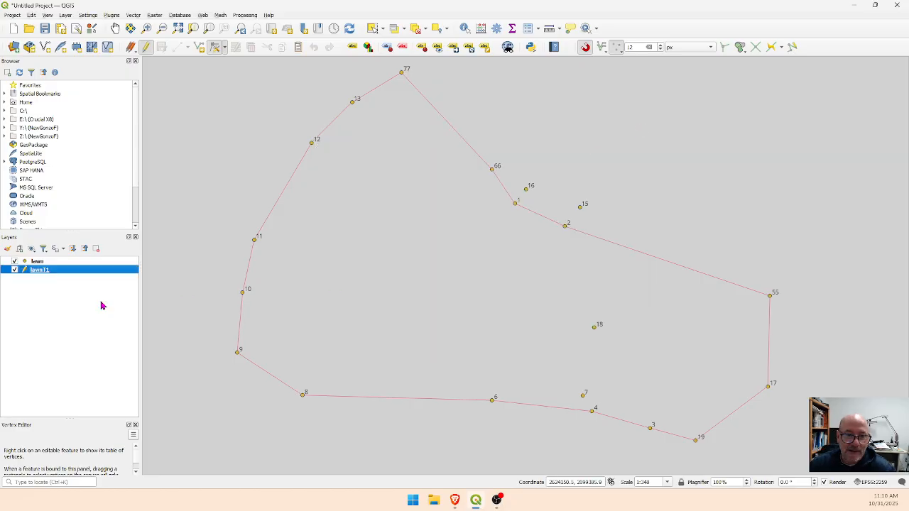
# Step: Turn on Single Labels for the lawnT1 layer and open the expression builder for the label value
pyautogui.doubleClick(43, 273)
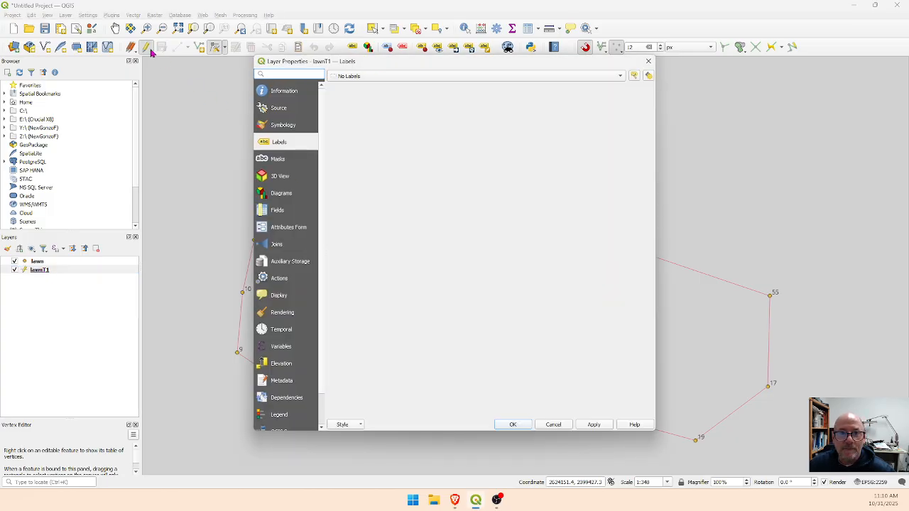
pyautogui.click(355, 76)
pyautogui.click(358, 84)
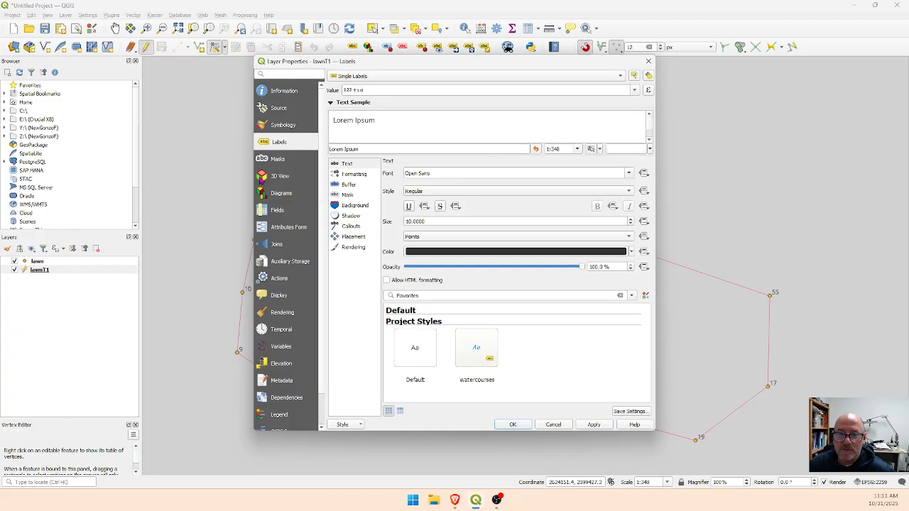
pyautogui.click(648, 91)
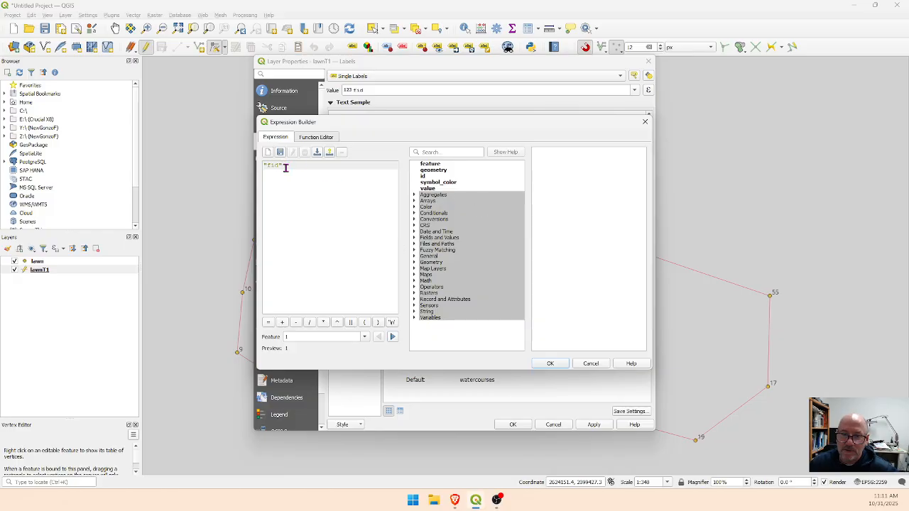
# Step: Clear the "fid" label expression and widen the expression editing area
pyautogui.moveTo(285, 167); pyautogui.dragTo(253, 171)
pyautogui.press('Delete')
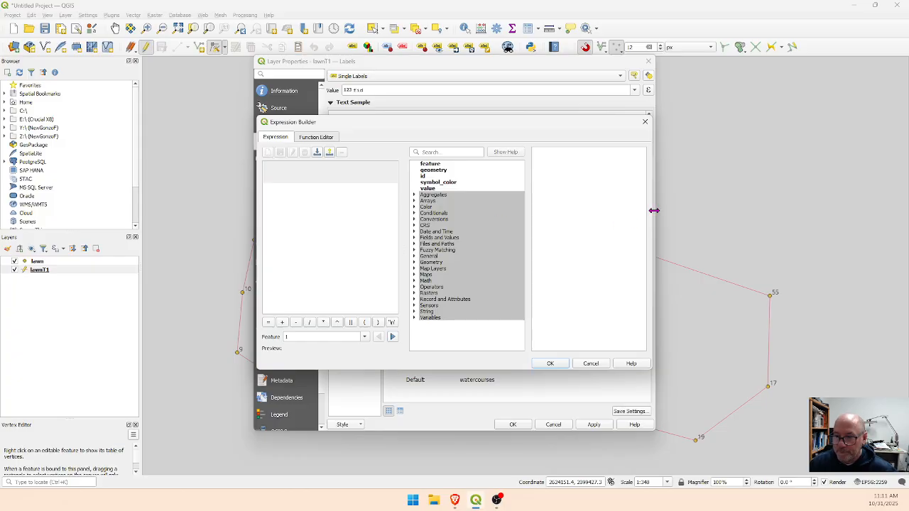
pyautogui.moveTo(652, 210); pyautogui.dragTo(877, 221)
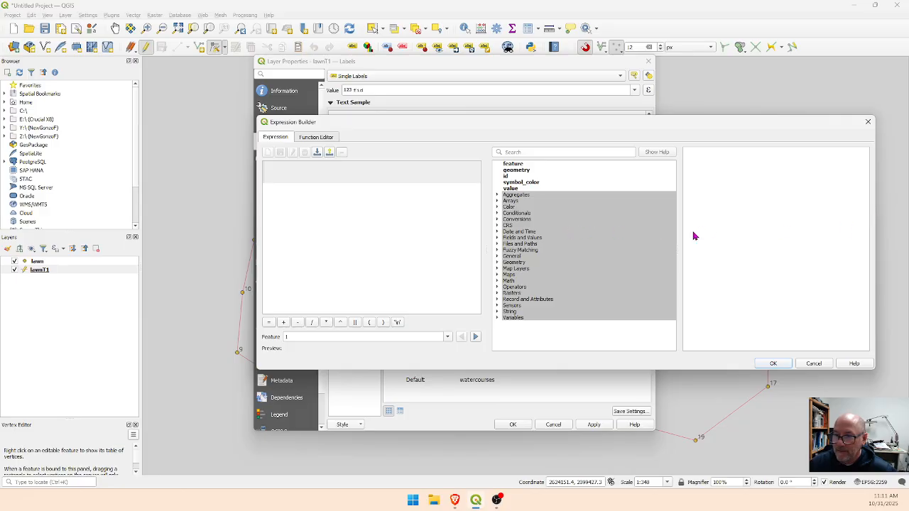
pyautogui.moveTo(678, 235); pyautogui.dragTo(812, 248)
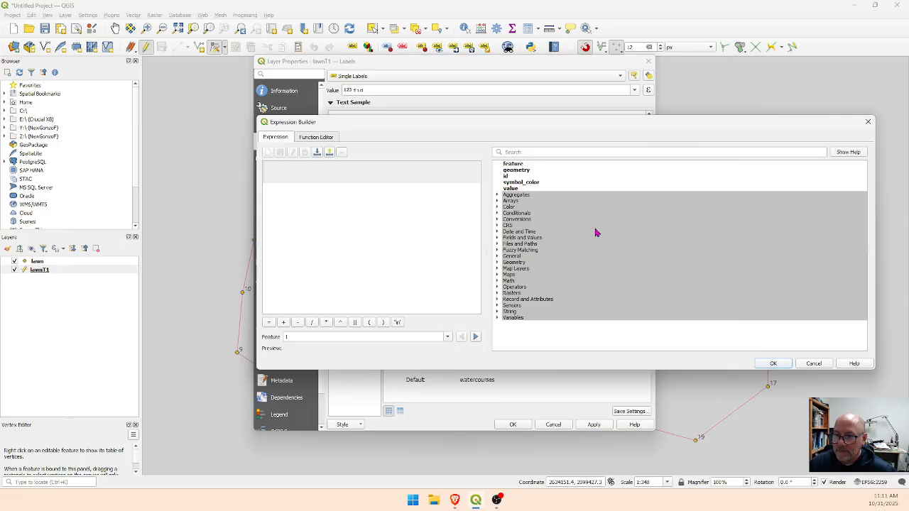
pyautogui.moveTo(486, 247); pyautogui.dragTo(767, 264)
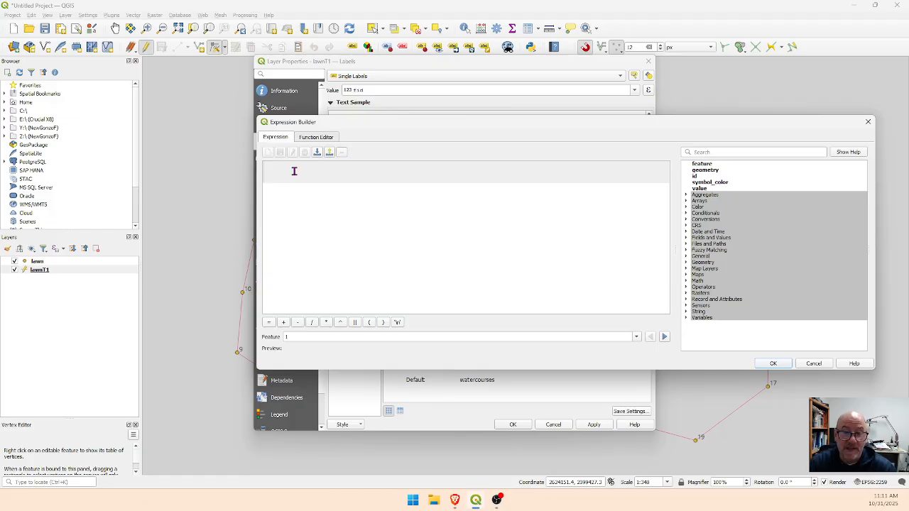
# Step: Enter the label expression "length" || char(039) to put a foot mark after the segment length
pyautogui.write('"len')
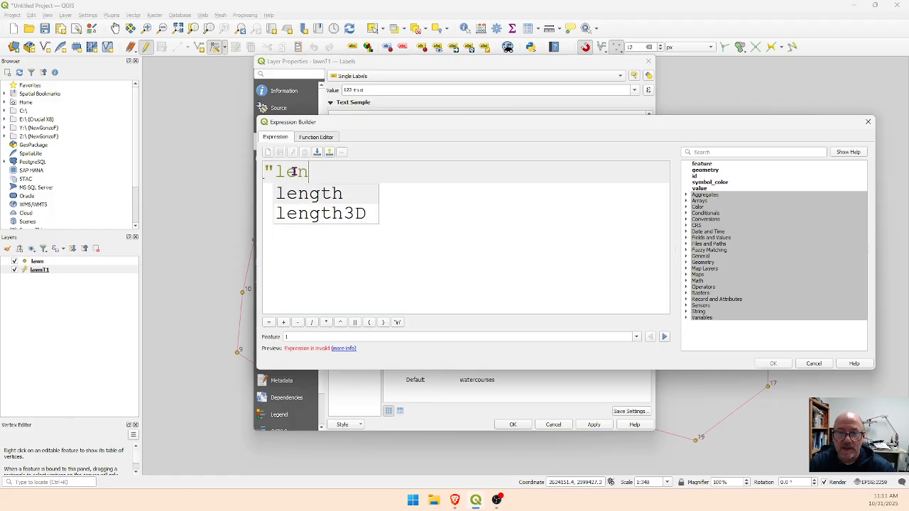
pyautogui.write('gth"')
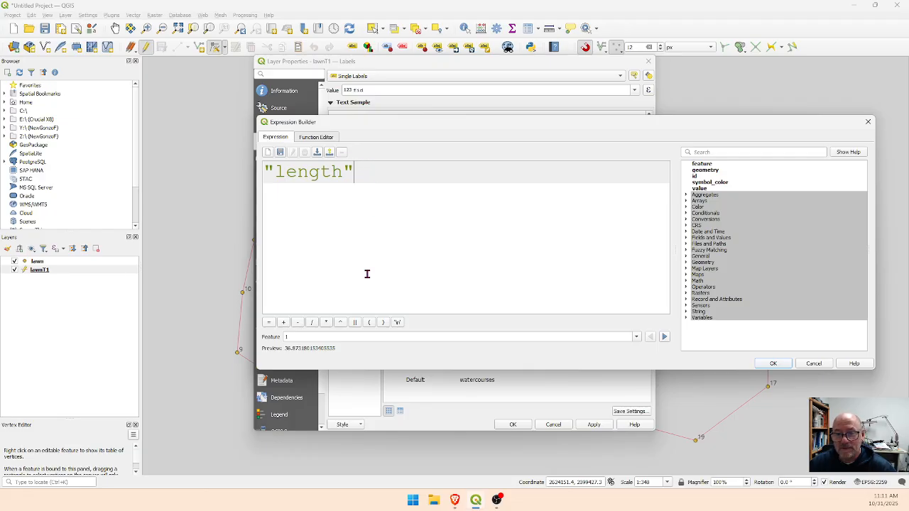
pyautogui.click(355, 323)
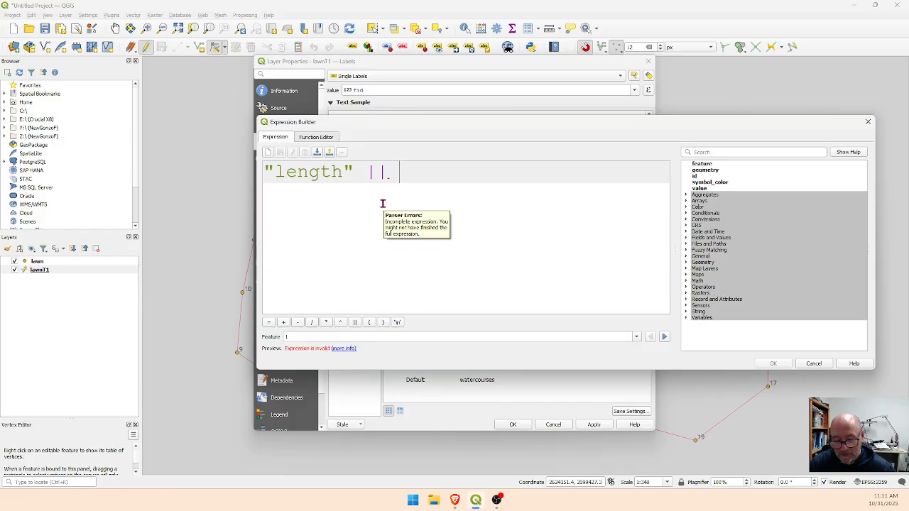
pyautogui.write('char')
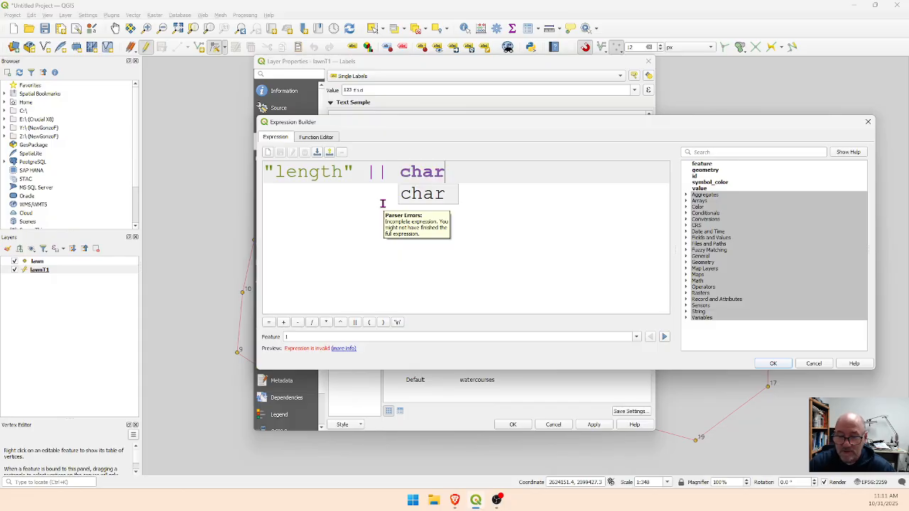
pyautogui.write('(')
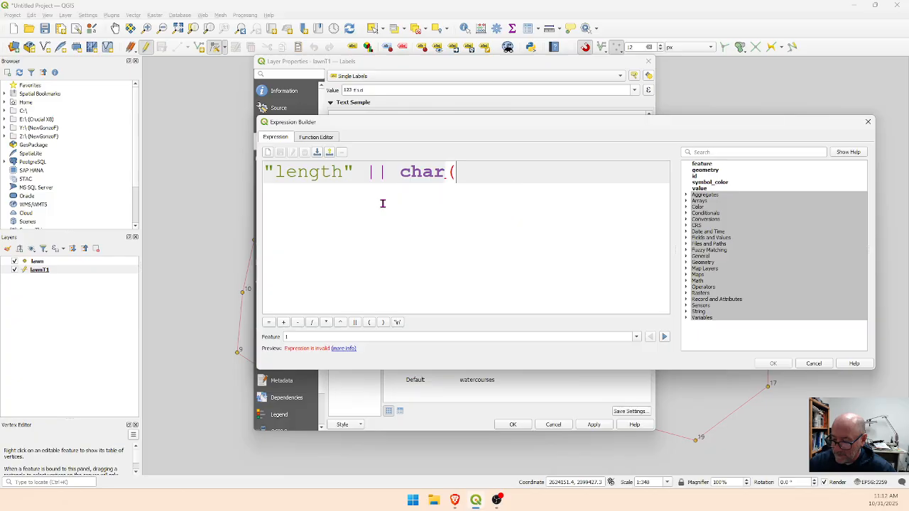
pyautogui.write('039')
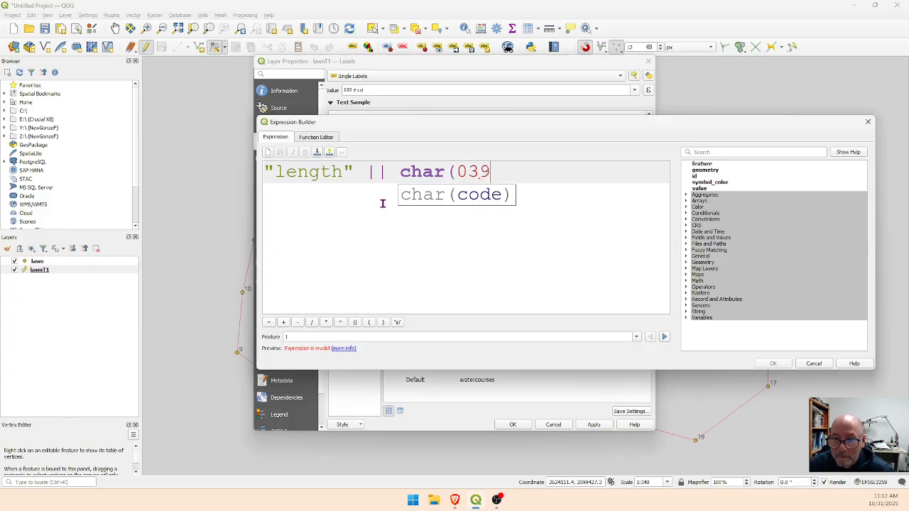
pyautogui.write(')')
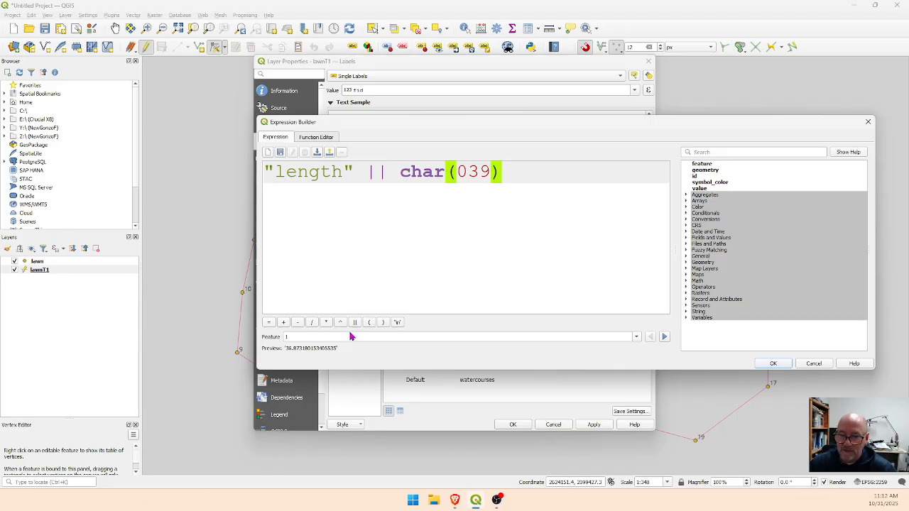
# Step: Append a line break '\n' and the ns field to the label expression, joining each part with ||
pyautogui.write('||')
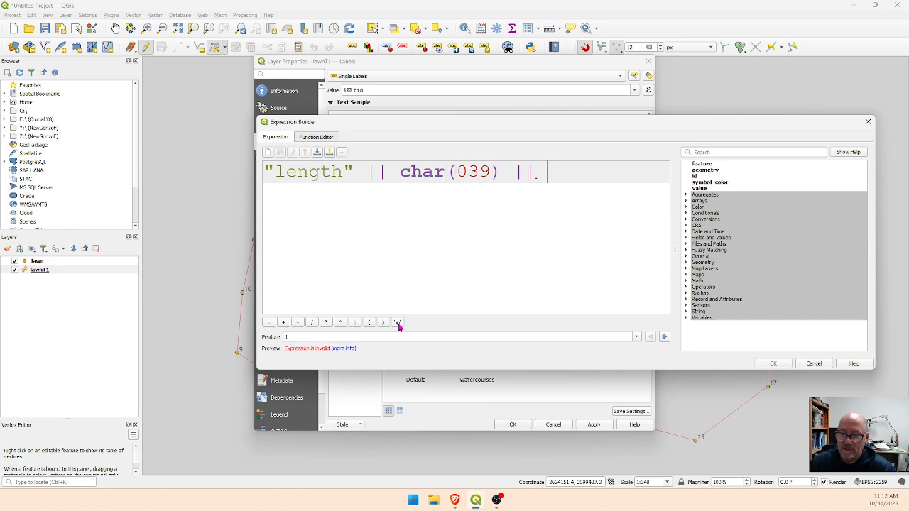
pyautogui.write("  ' '")
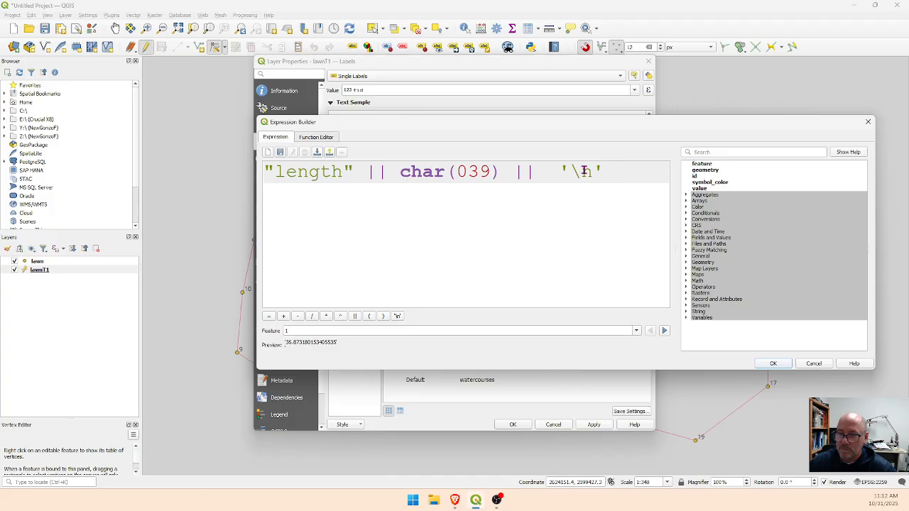
pyautogui.write(' ||')
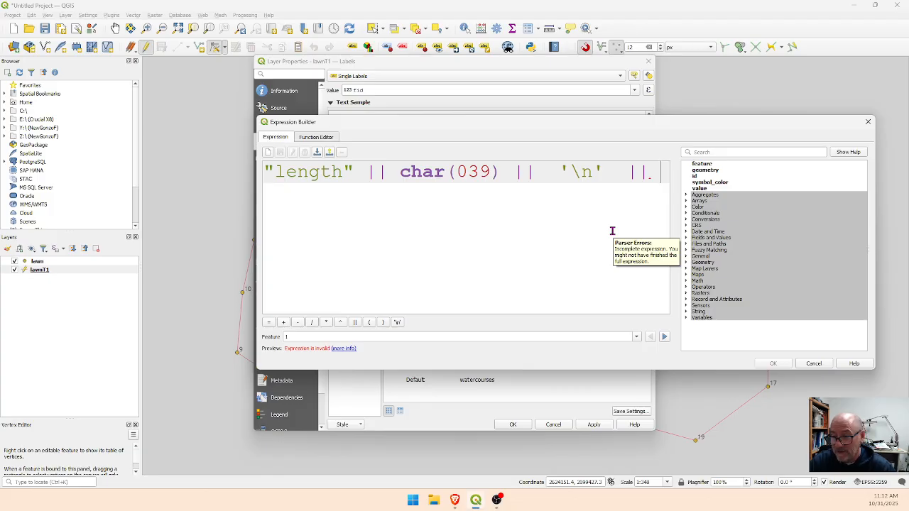
pyautogui.click(686, 239)
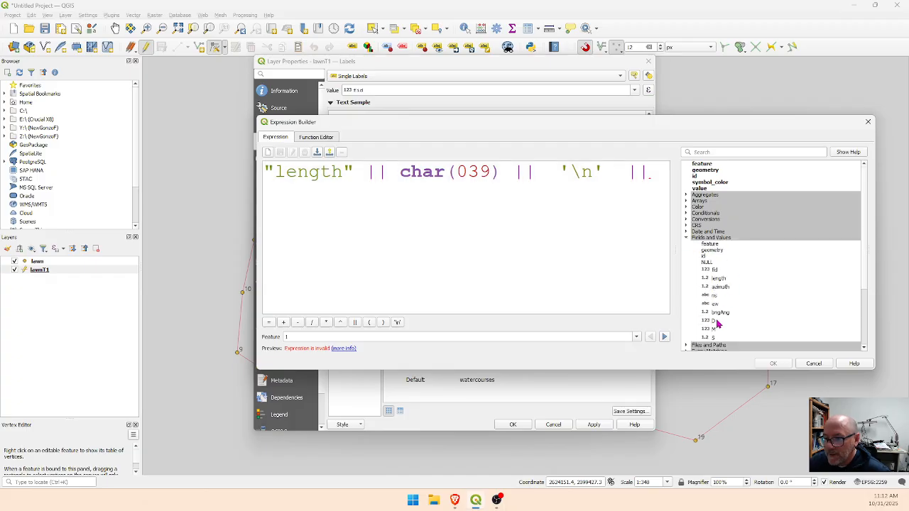
pyautogui.doubleClick(714, 295)
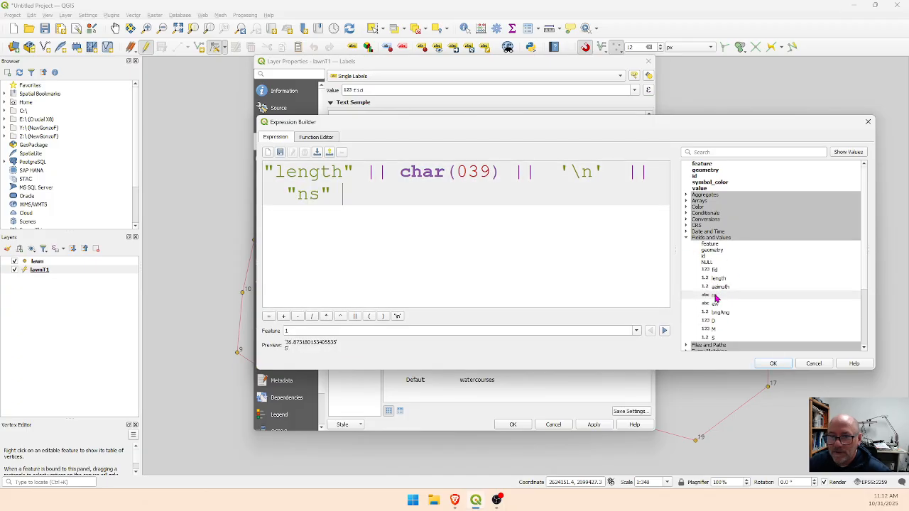
# Step: Append a space ' ' and the D field to the label expression, joining each part with ||
pyautogui.click(356, 316)
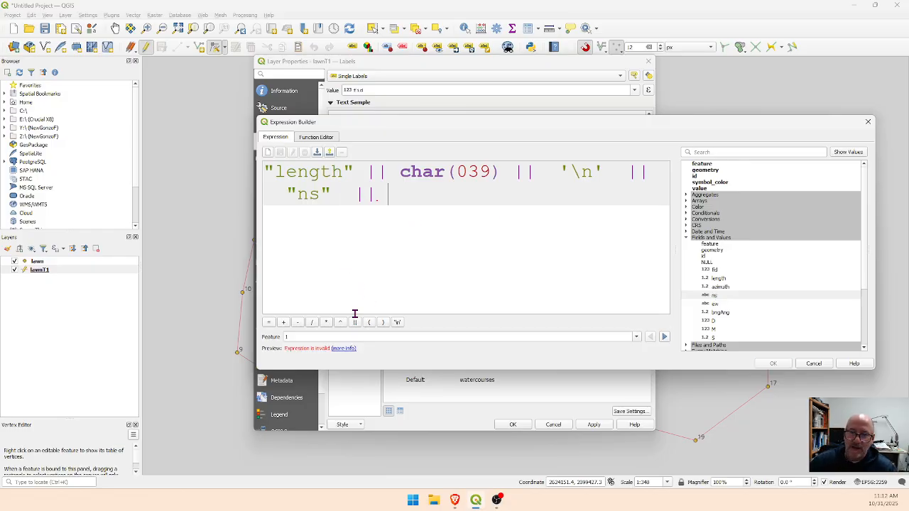
pyautogui.write("' ")
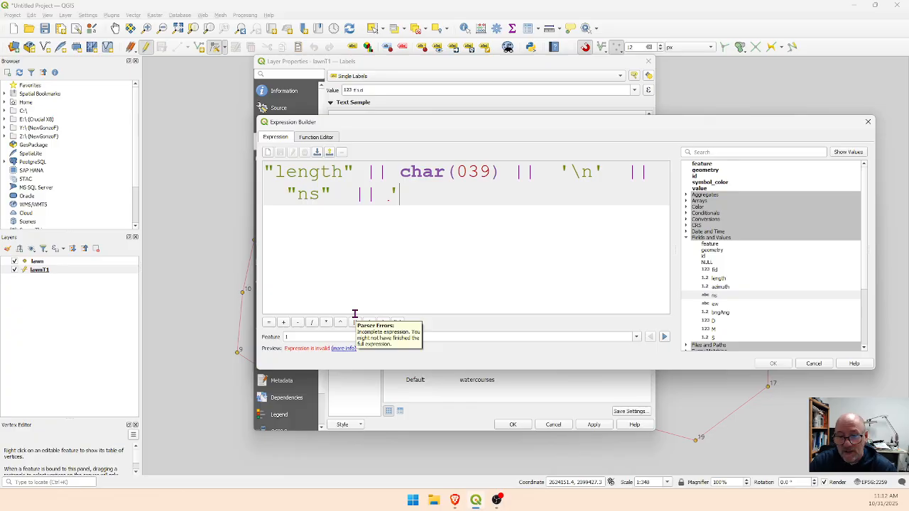
pyautogui.write("'")
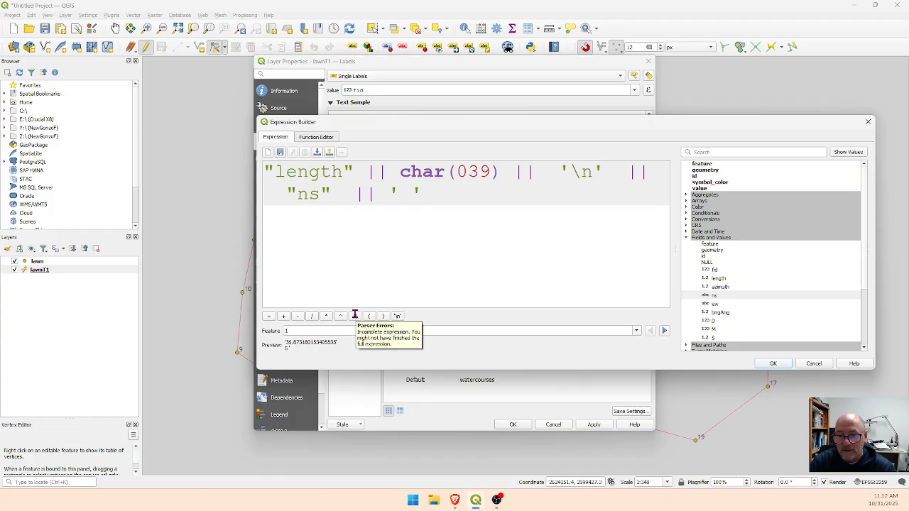
pyautogui.write(' ||.')
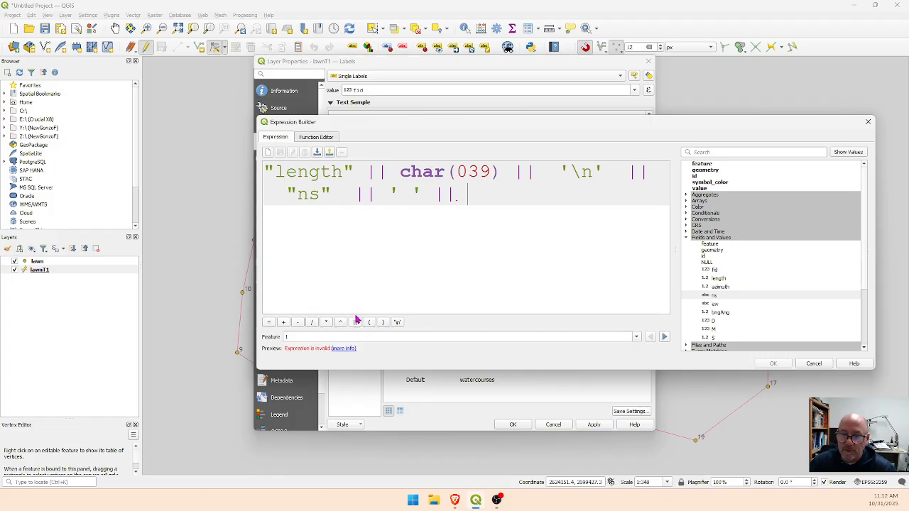
pyautogui.doubleClick(714, 320)
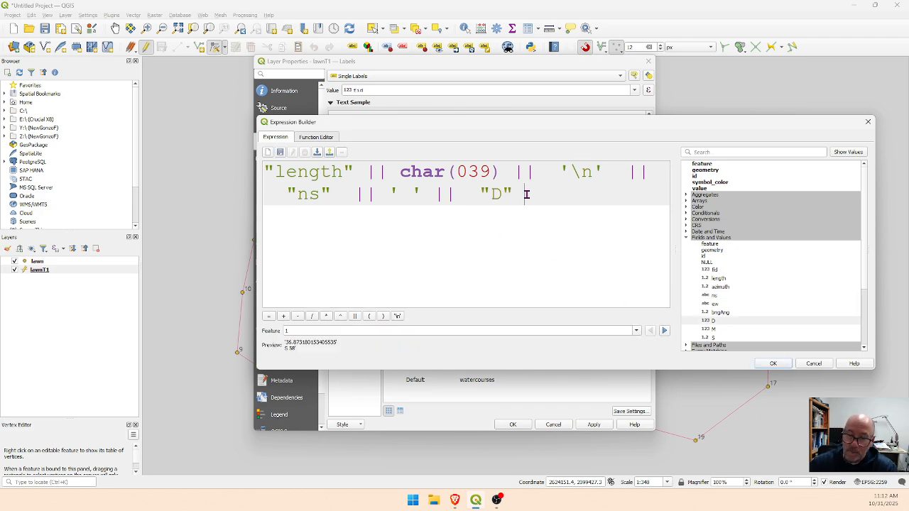
# Step: Append || char(176) to the label expression to put a degree symbol after the D field
pyautogui.click(356, 316)
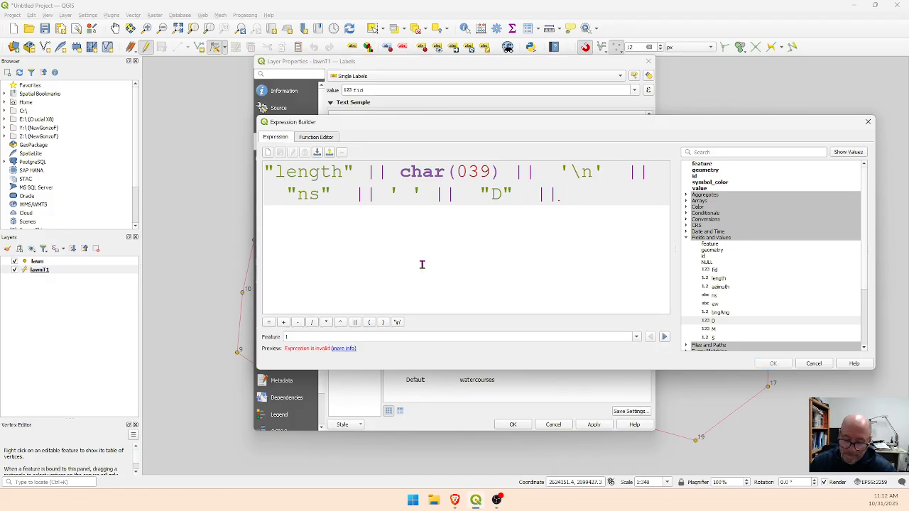
pyautogui.write('char')
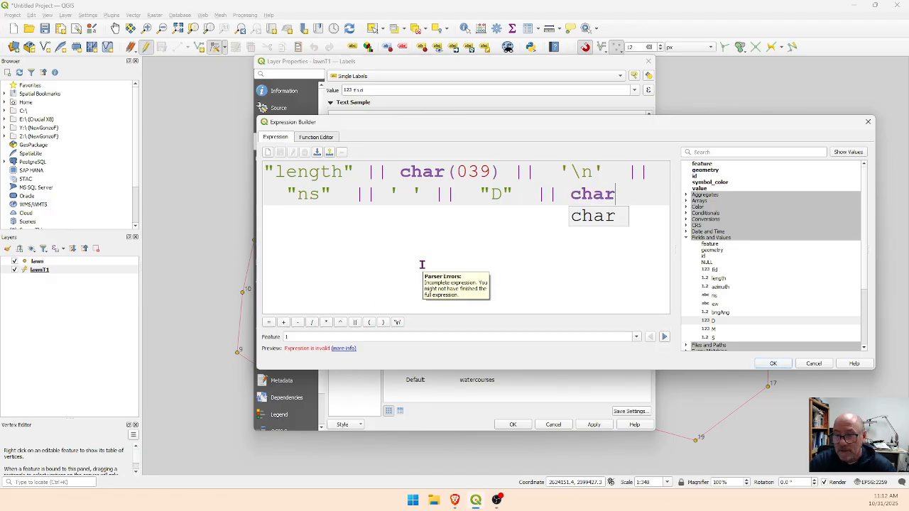
pyautogui.write('(')
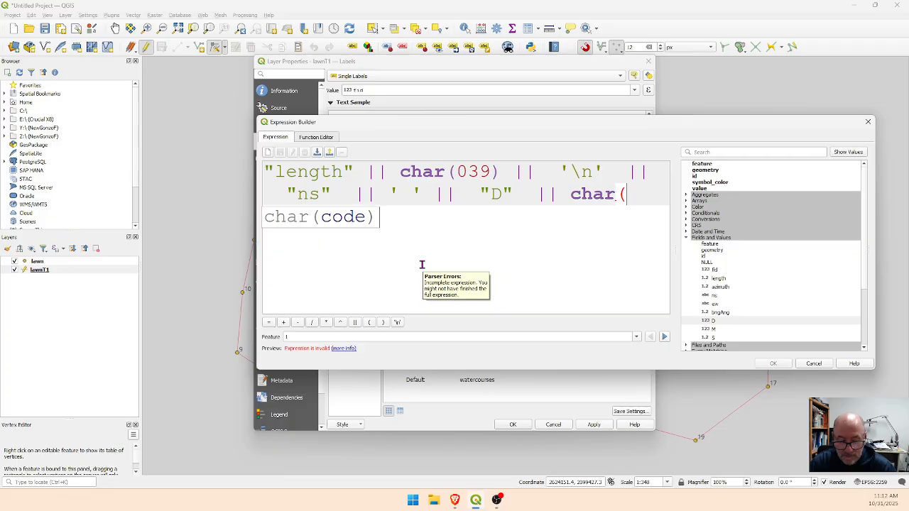
pyautogui.write('176')
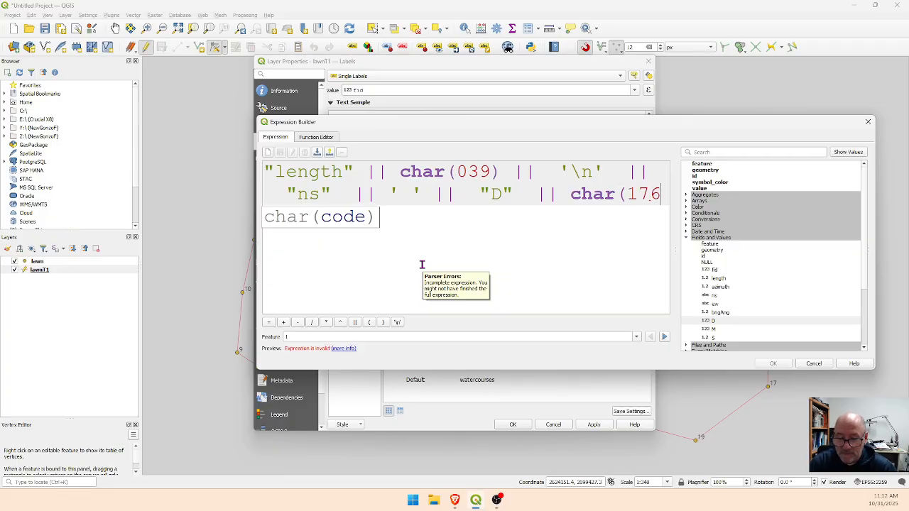
pyautogui.write(')')
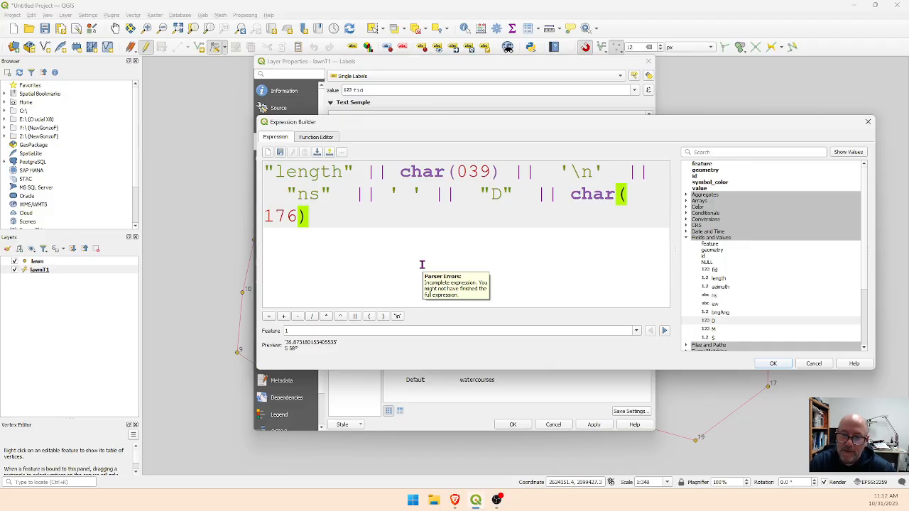
# Step: Append the M field and char(039) as a minute mark to the label expression, joining each part with ||
pyautogui.click(355, 317)
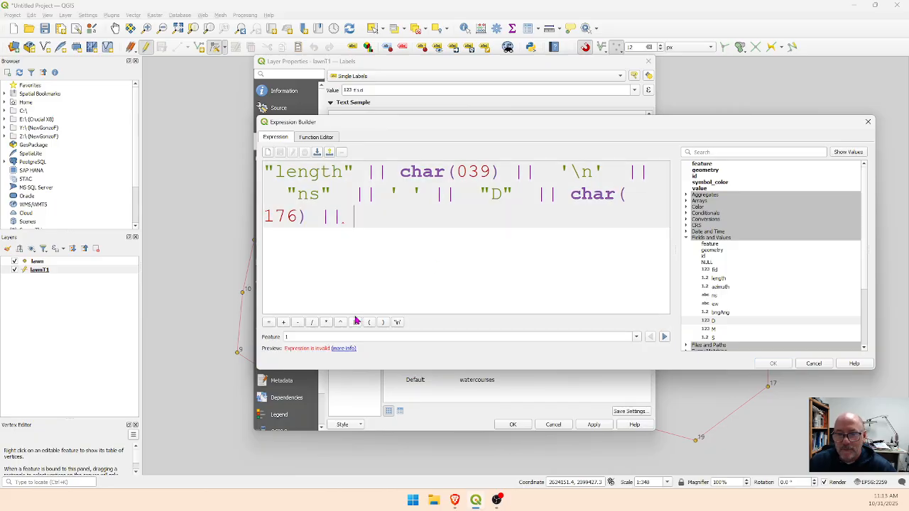
pyautogui.doubleClick(714, 330)
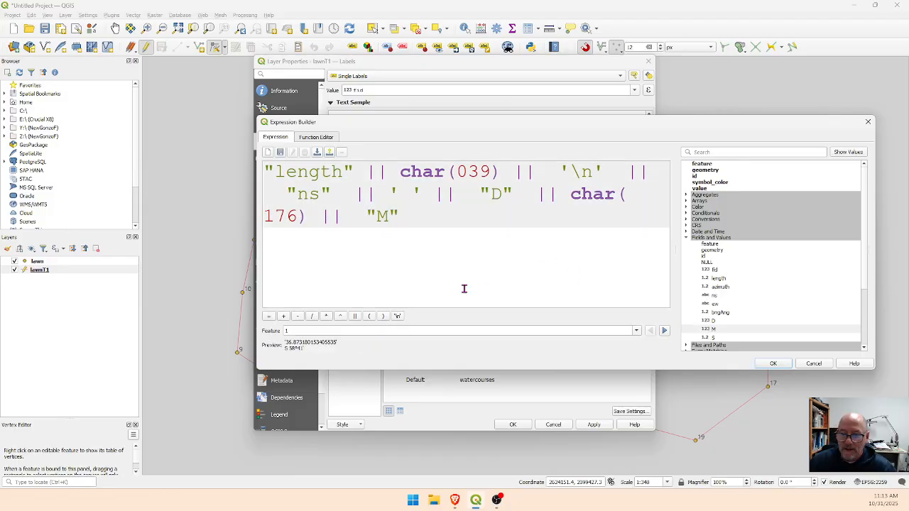
pyautogui.click(355, 316)
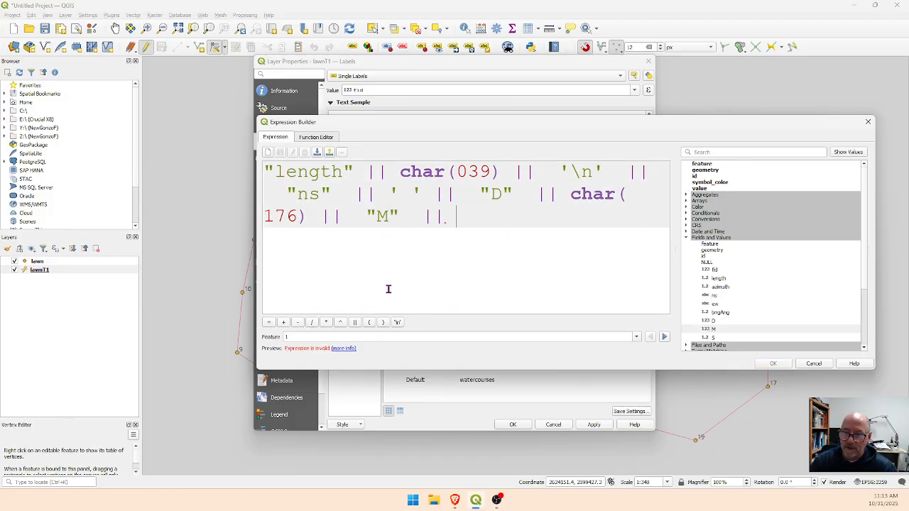
pyautogui.write('char')
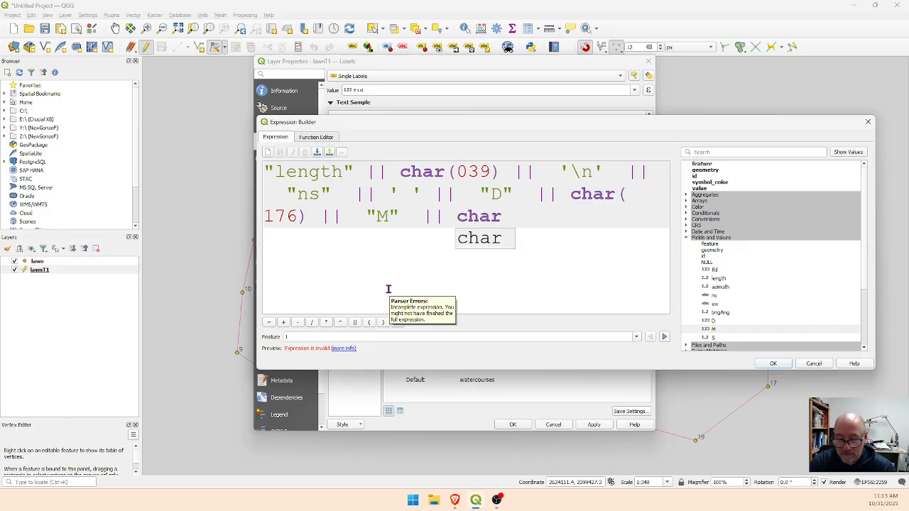
pyautogui.write('(039')
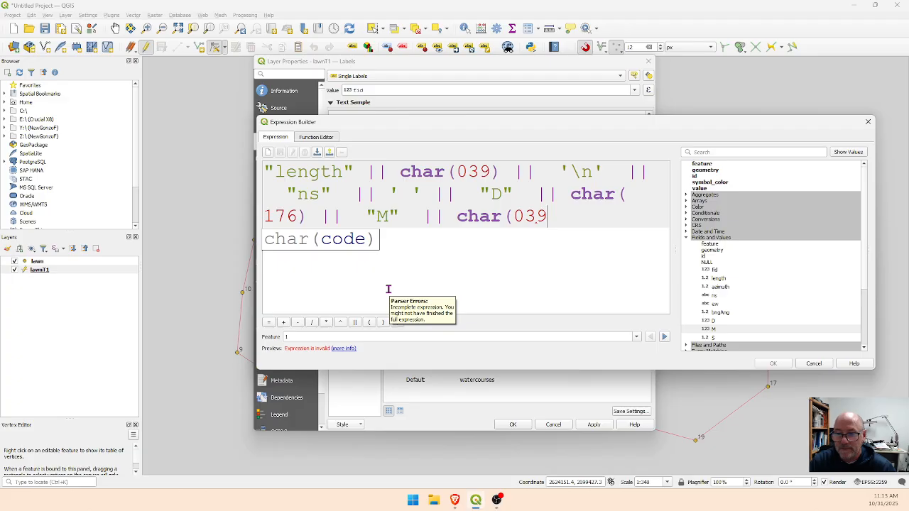
pyautogui.write(')')
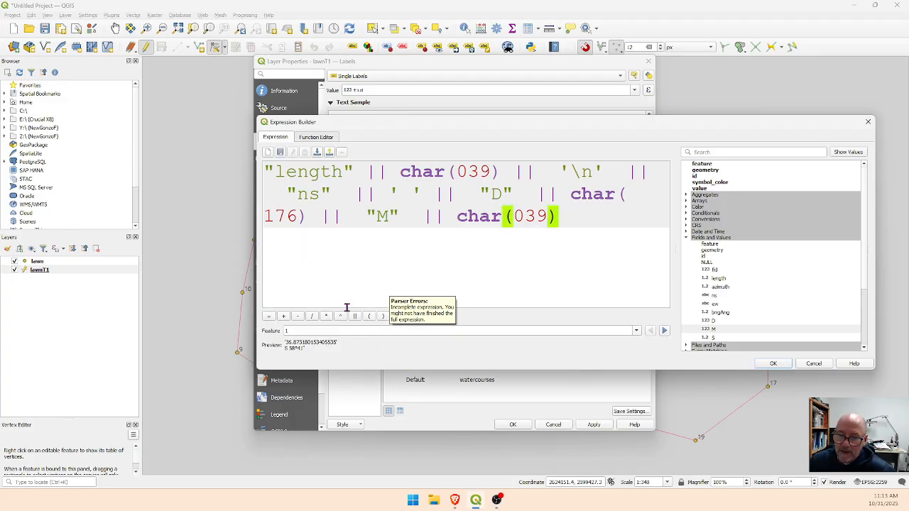
# Step: Append the S field and the string '" ', a seconds mark plus a space, to the label expression, joined with ||
pyautogui.write(' || .')
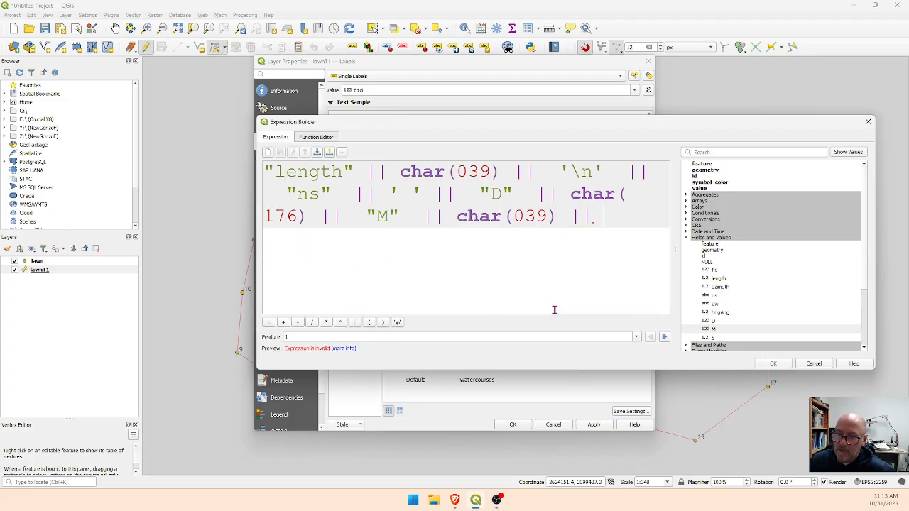
pyautogui.doubleClick(713, 338)
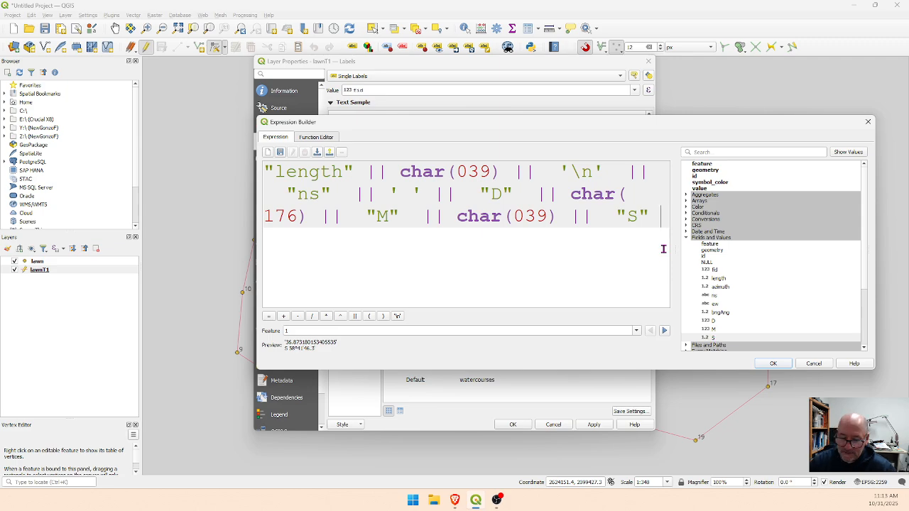
pyautogui.write('"')
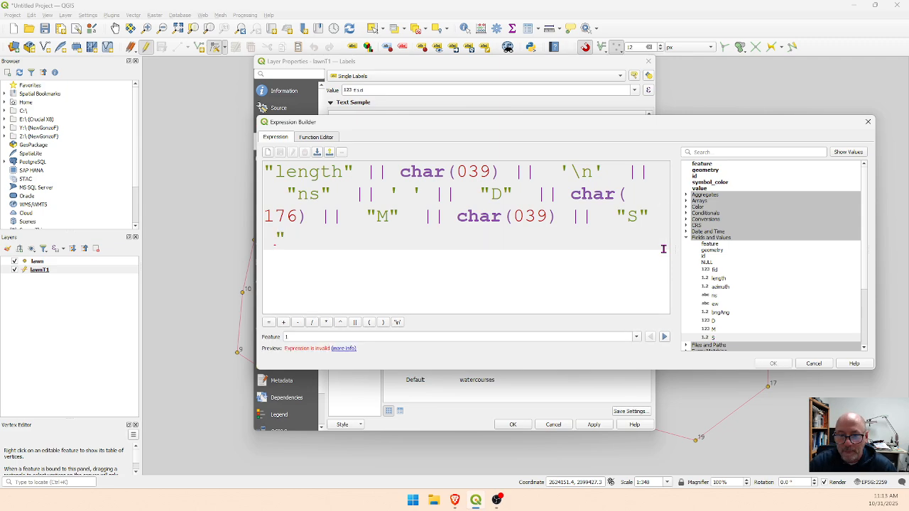
pyautogui.press('BackSpace')
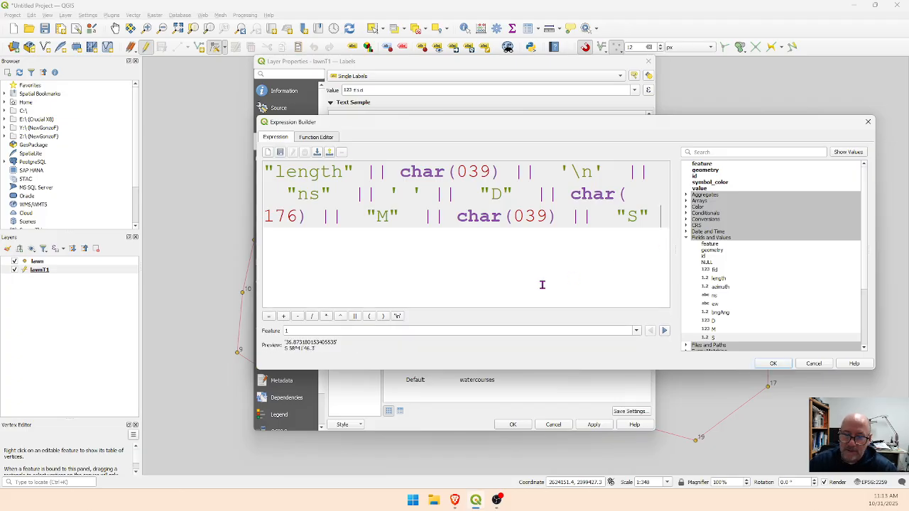
pyautogui.click(354, 316)
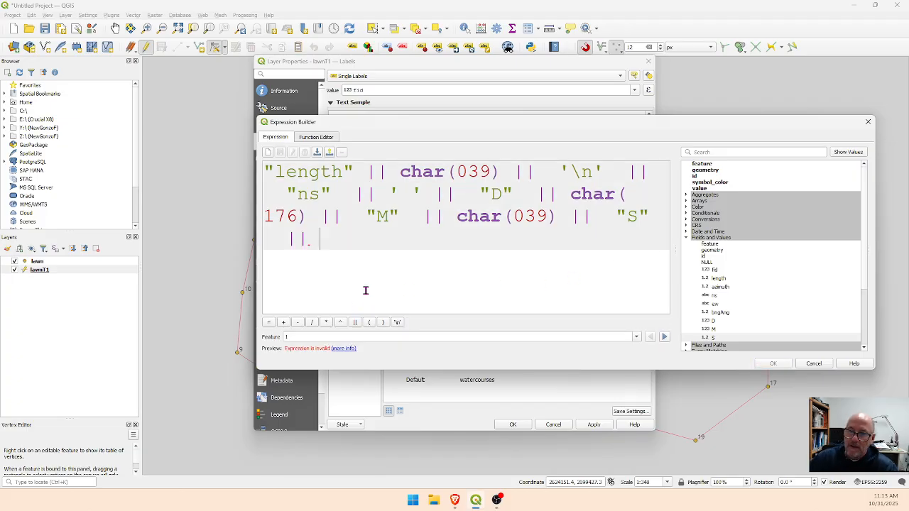
pyautogui.write('\'"\'')
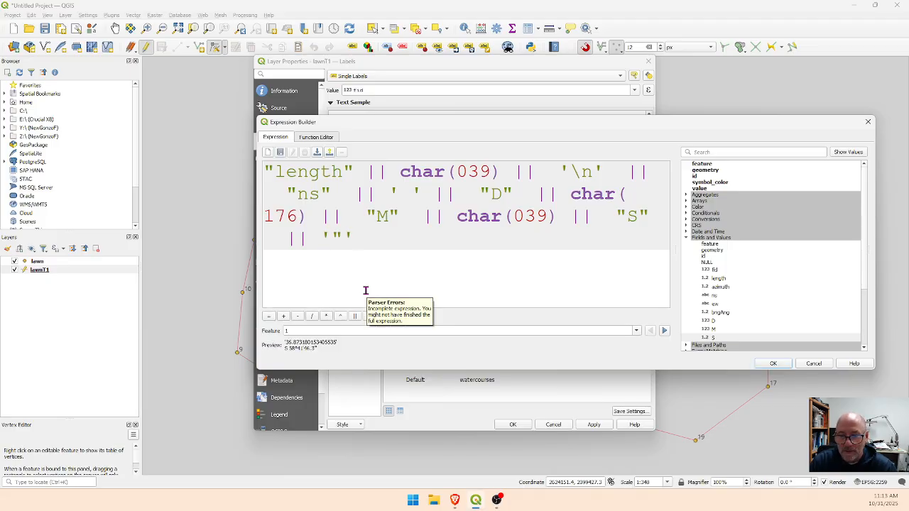
pyautogui.press('BackSpace')
pyautogui.write("'")
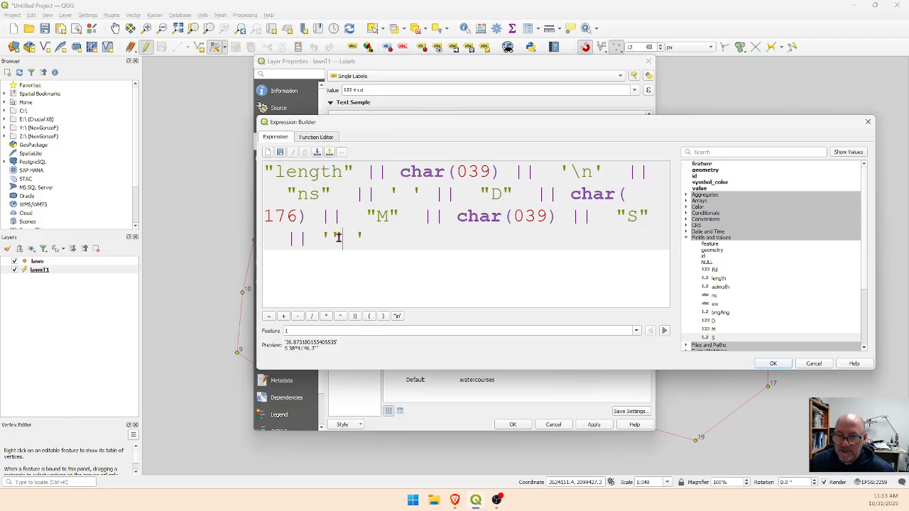
pyautogui.moveTo(342, 237); pyautogui.dragTo(334, 238)
pyautogui.click(369, 238)
# Step: Append the ew field to the end of the label expression, joined with ||
pyautogui.click(356, 318)
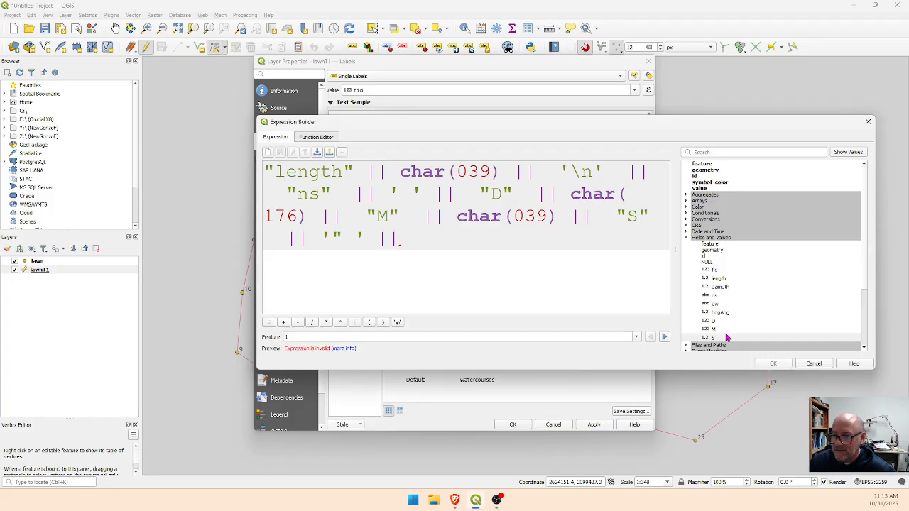
pyautogui.click(716, 304)
pyautogui.doubleClick(716, 304)
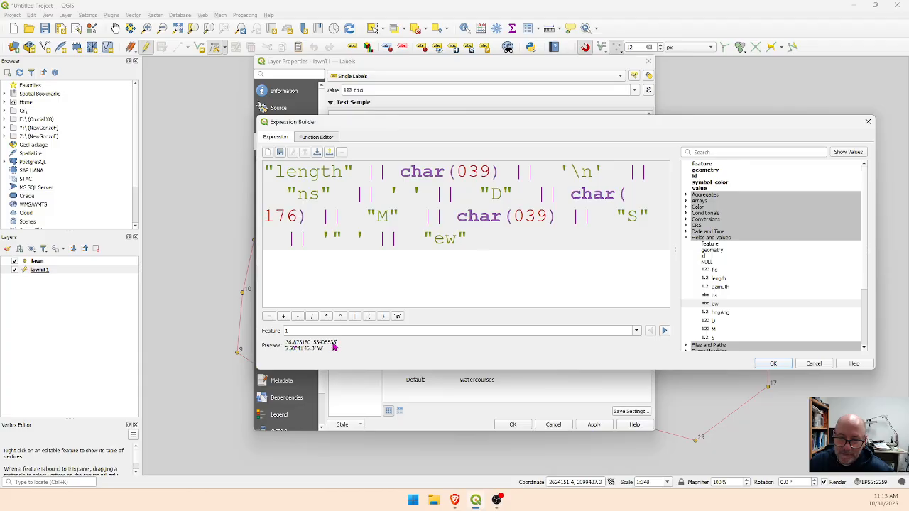
# Step: Wrap the length field as round("length",3) in the label expression and accept the expression
pyautogui.click(281, 168)
pyautogui.write('round')
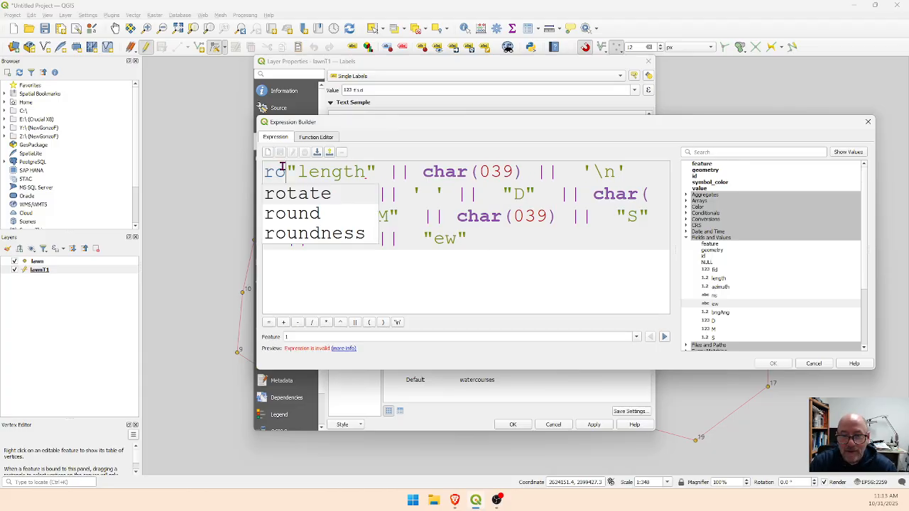
pyautogui.write('(')
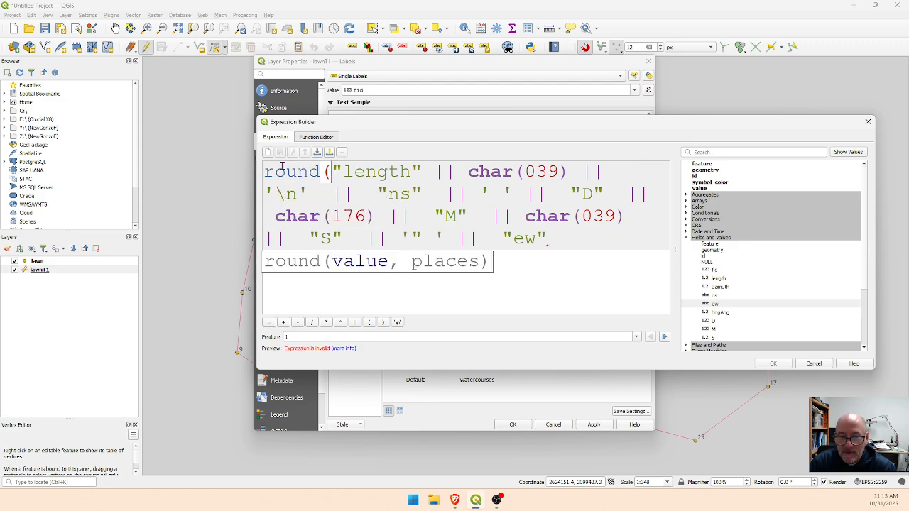
pyautogui.click(421, 170)
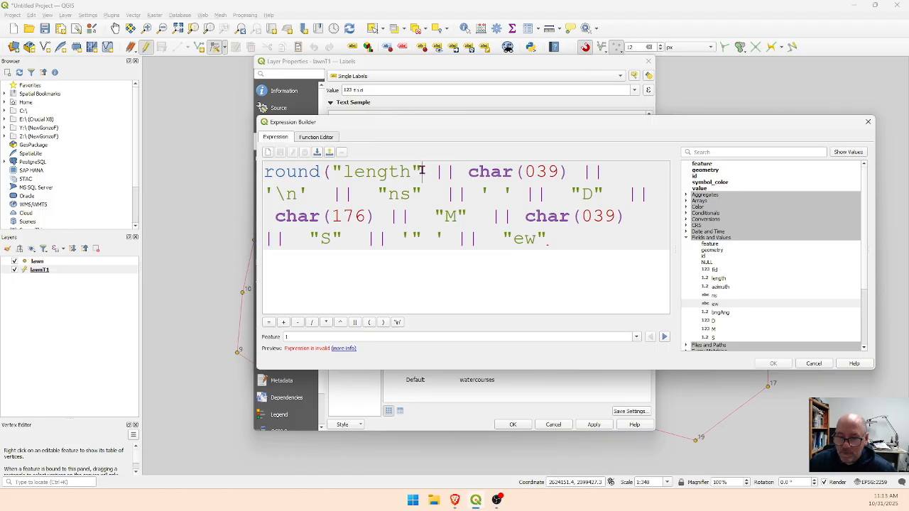
pyautogui.write(', 3')
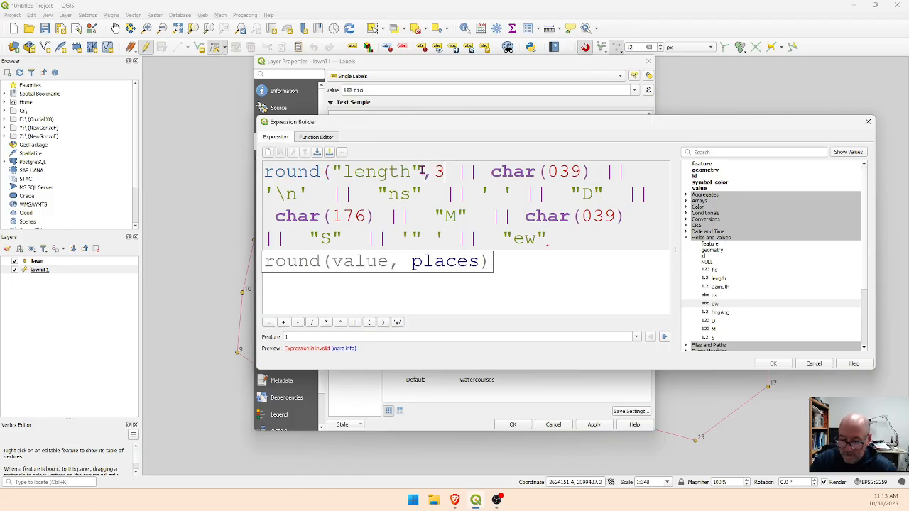
pyautogui.write(')')
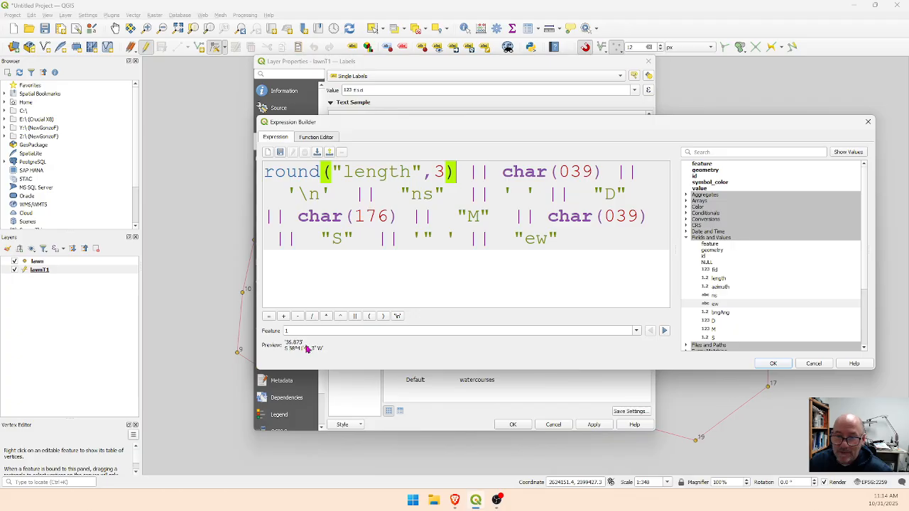
pyautogui.click(773, 364)
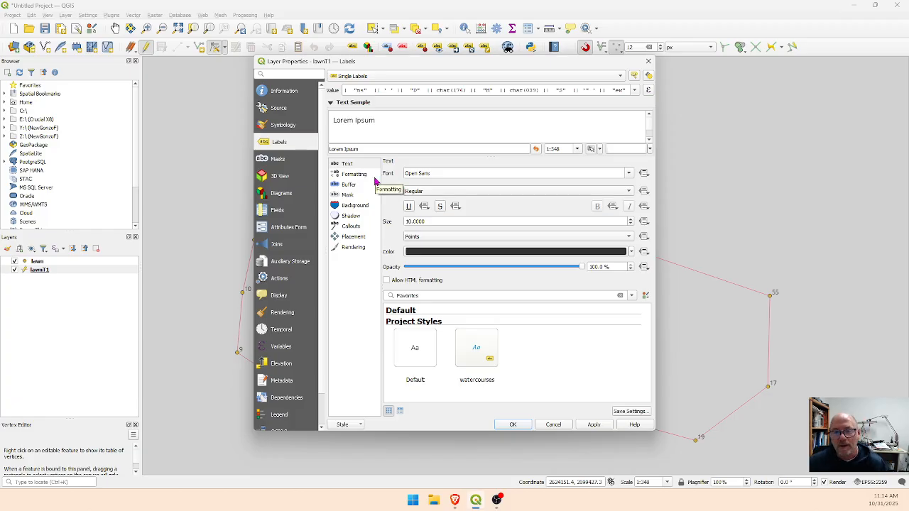
# Step: Set the label text size to 9 points and the multi-line alignment to Center
pyautogui.moveTo(433, 221); pyautogui.dragTo(409, 224)
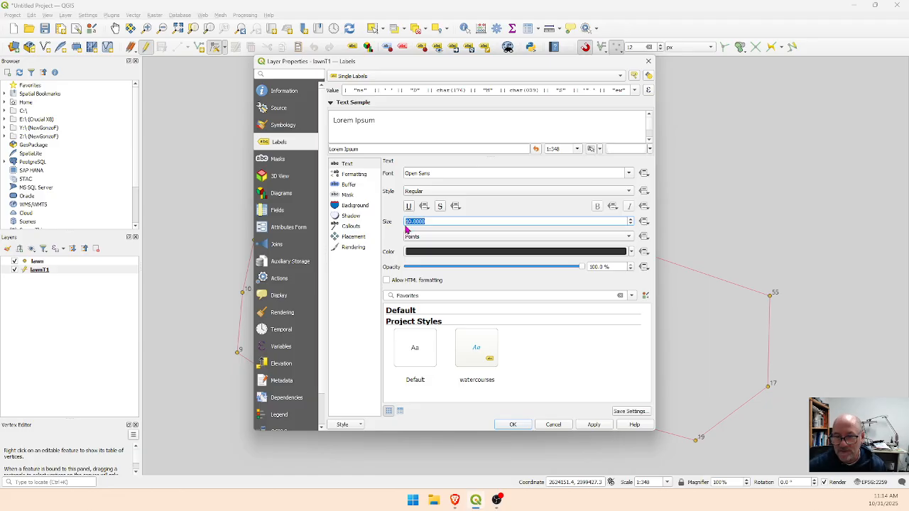
pyautogui.write('9')
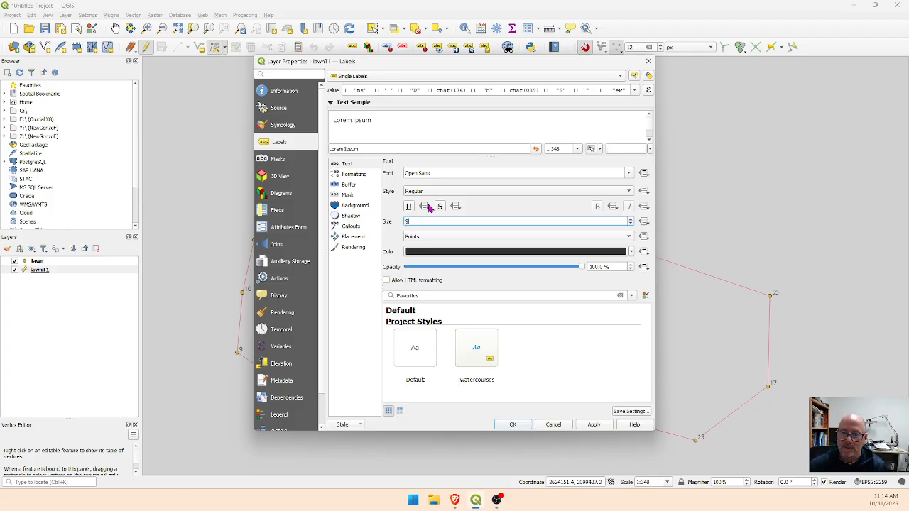
pyautogui.click(353, 176)
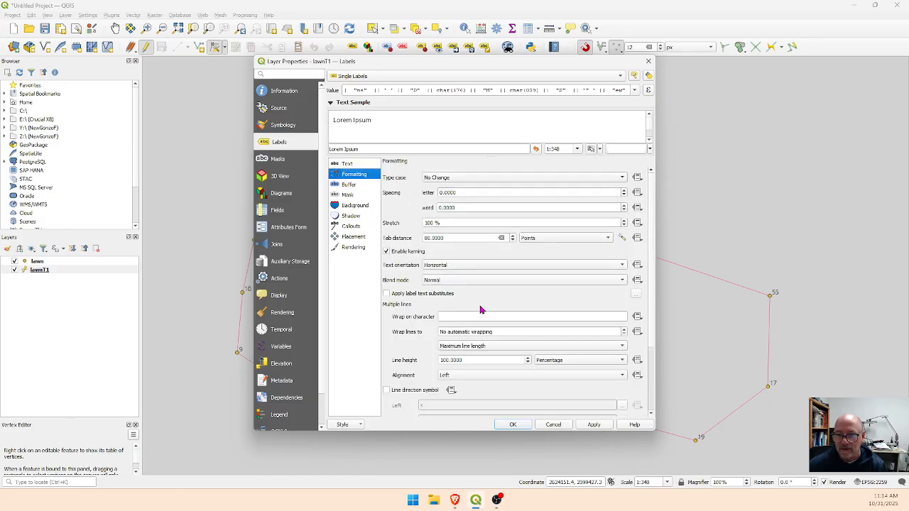
pyautogui.click(463, 375)
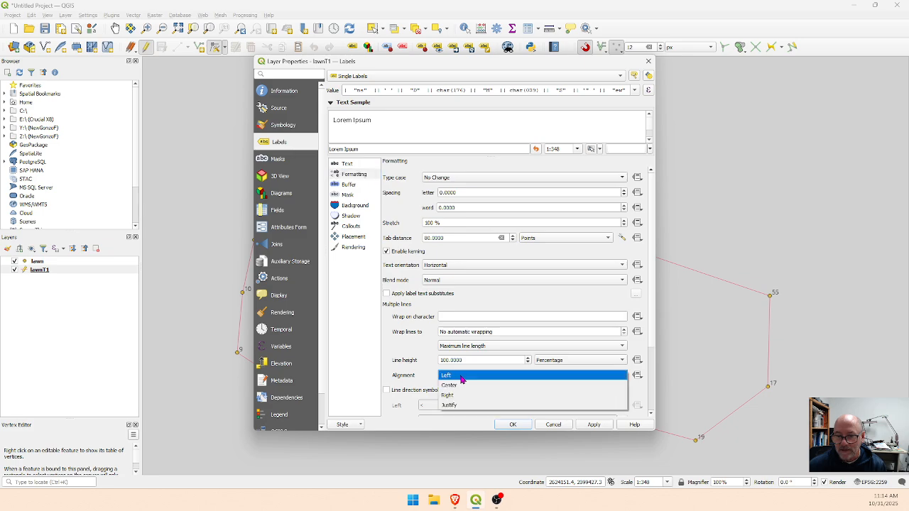
pyautogui.click(458, 387)
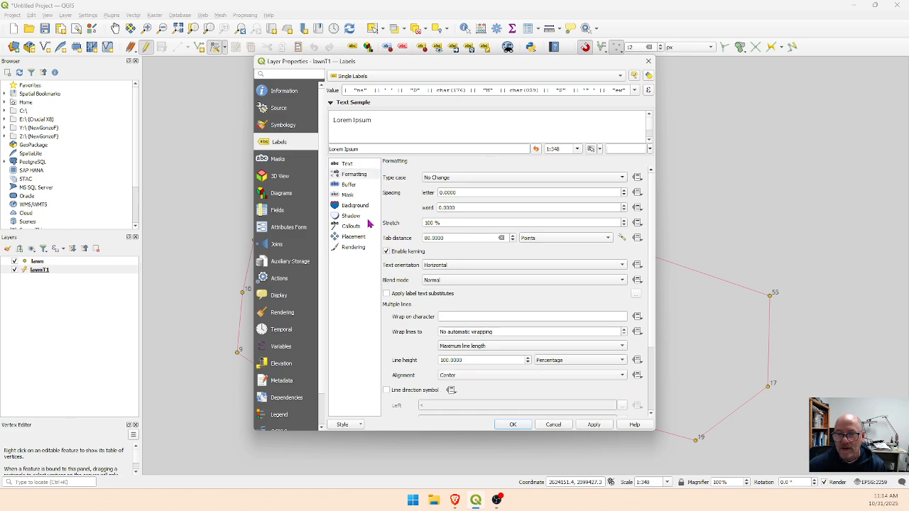
# Step: Set the lawnT1 label placement so that On line is the only allowed position, without Above line
pyautogui.click(348, 240)
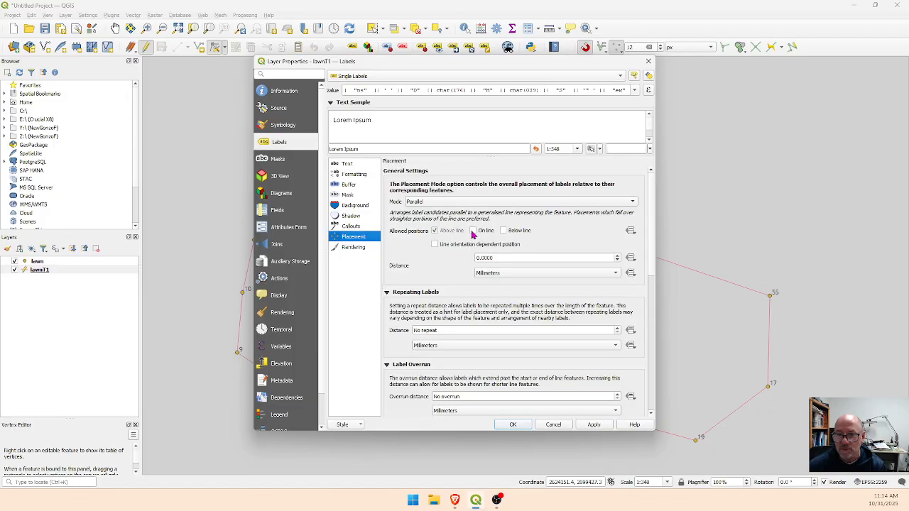
pyautogui.click(473, 231)
pyautogui.click(435, 230)
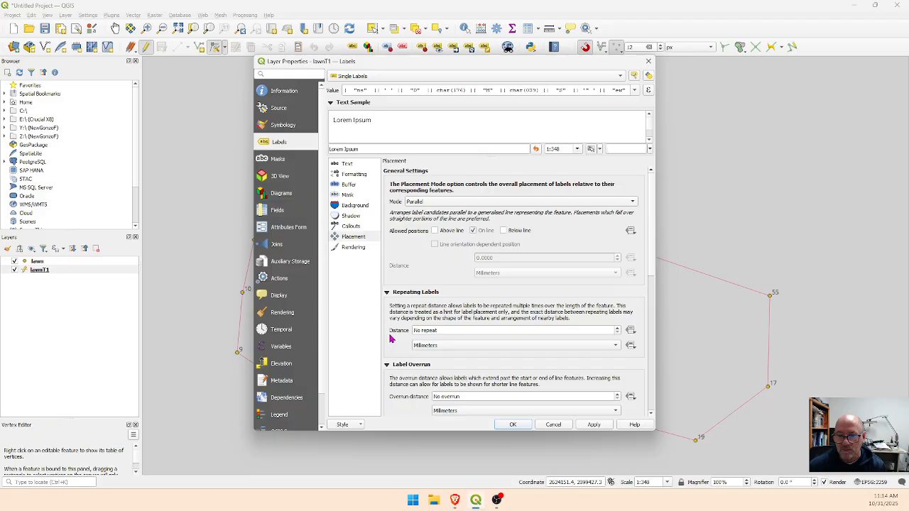
pyautogui.scroll(-5, 389, 339)
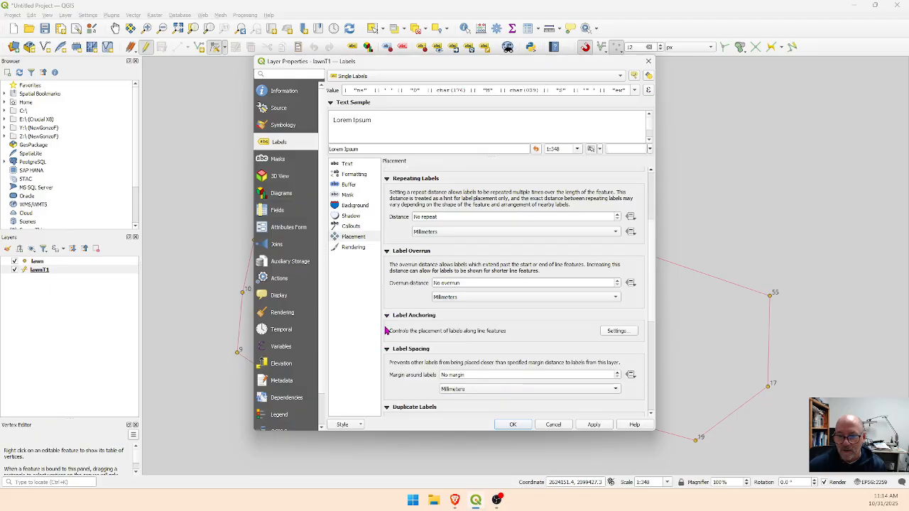
pyautogui.scroll(-1, 385, 331)
pyautogui.scroll(-2, 396, 356)
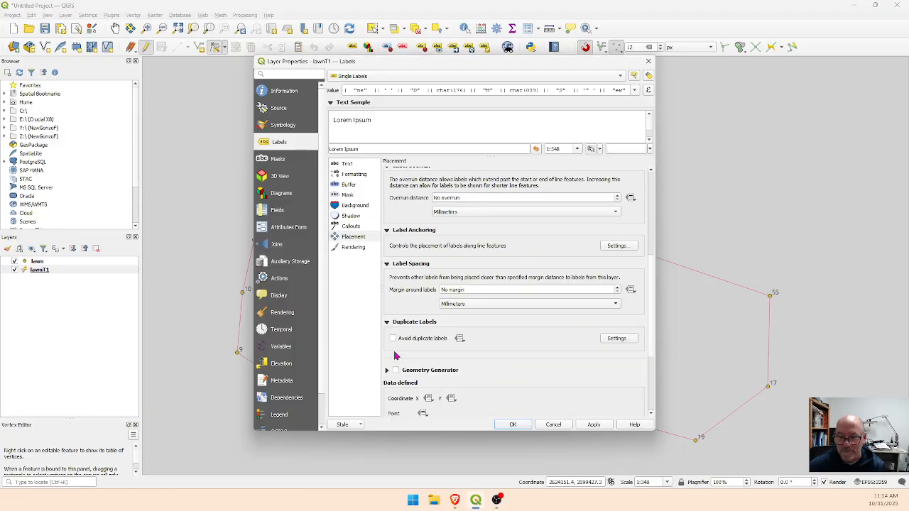
pyautogui.scroll(-4, 394, 357)
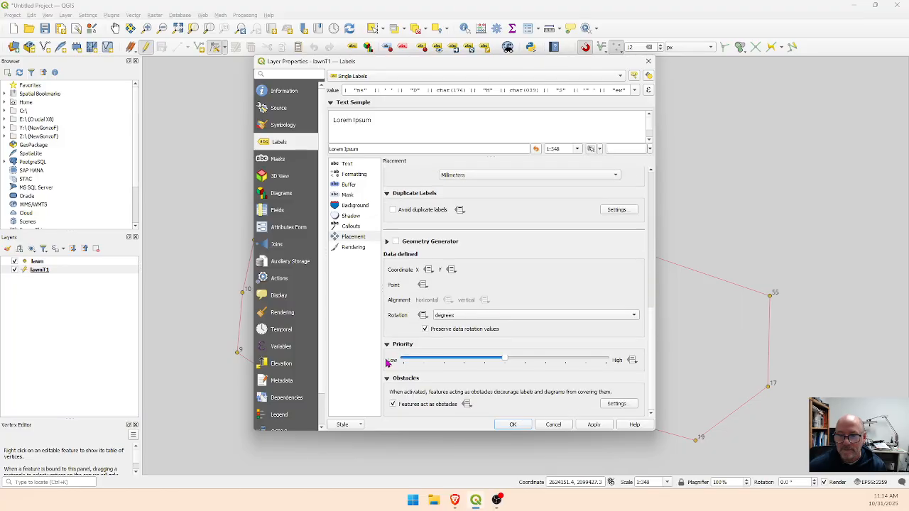
pyautogui.scroll(5, 390, 352)
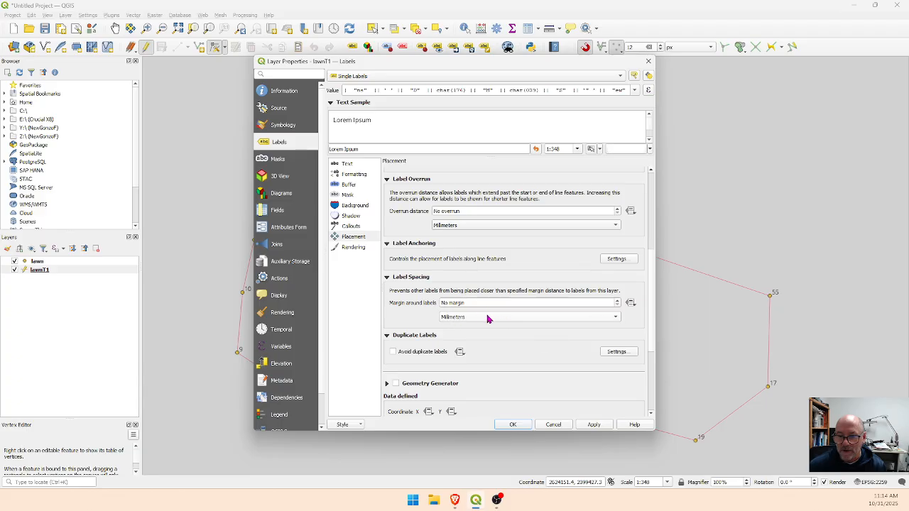
pyautogui.scroll(6, 398, 323)
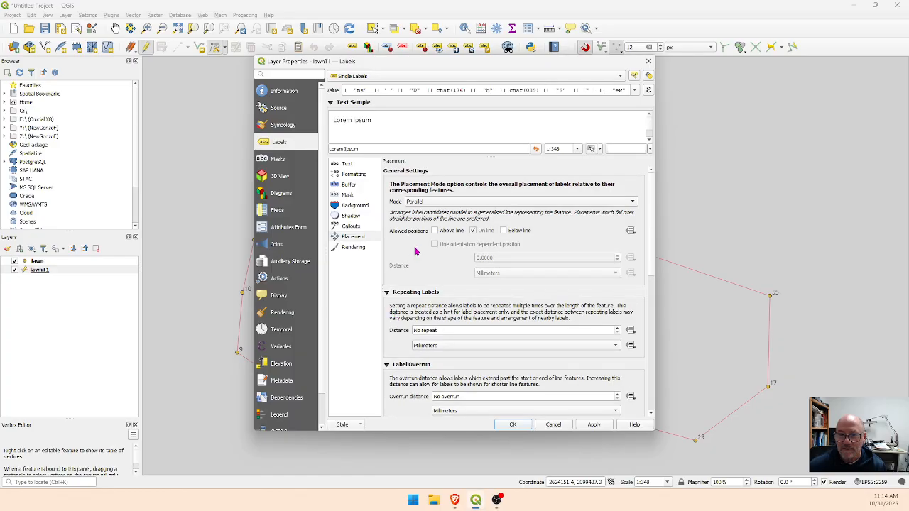
# Step: Set the multi-line label line height to 120 percent in the formatting settings and accept the layer properties
pyautogui.click(349, 176)
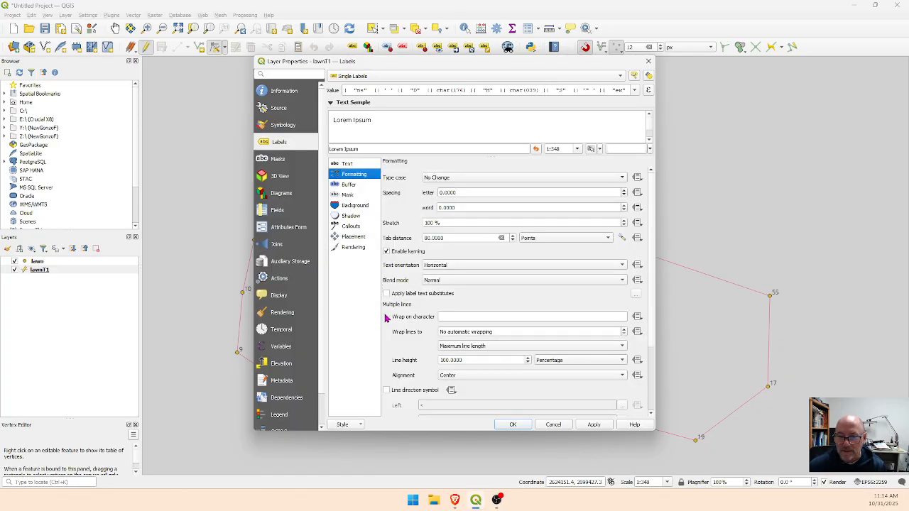
pyautogui.doubleClick(436, 361)
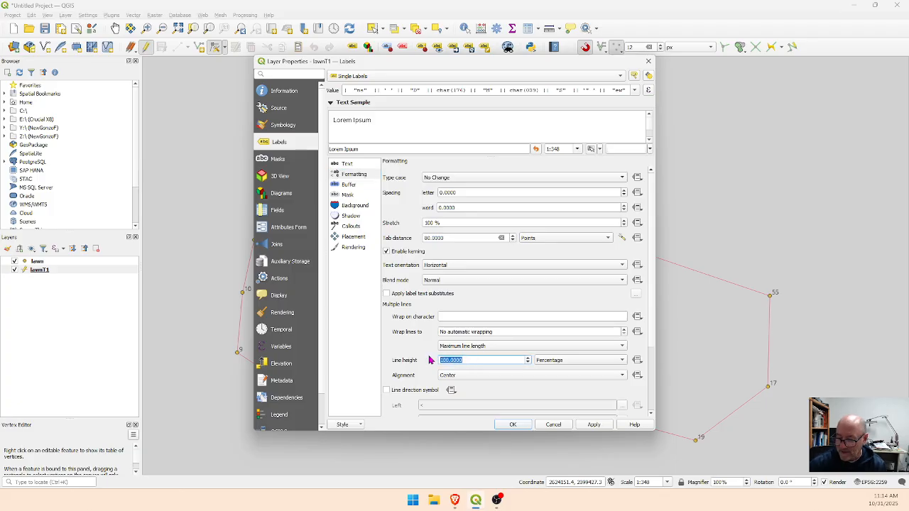
pyautogui.write('120')
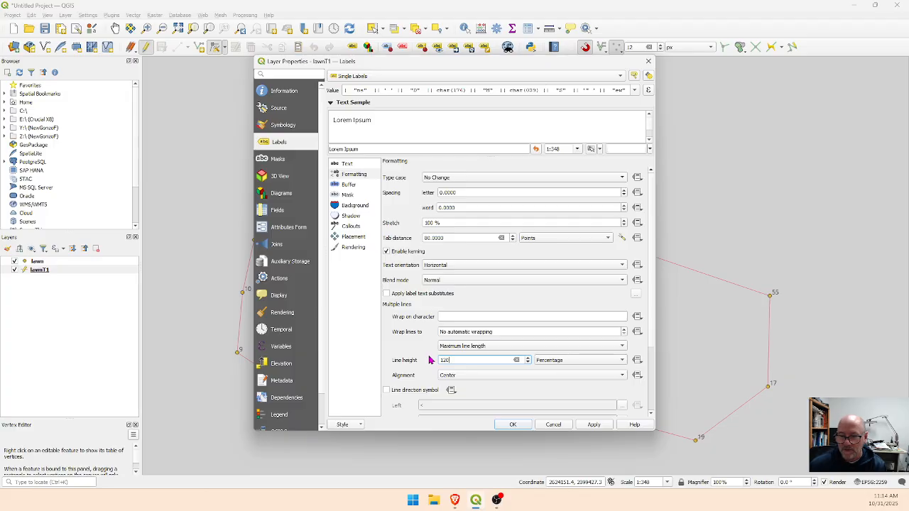
pyautogui.click(511, 425)
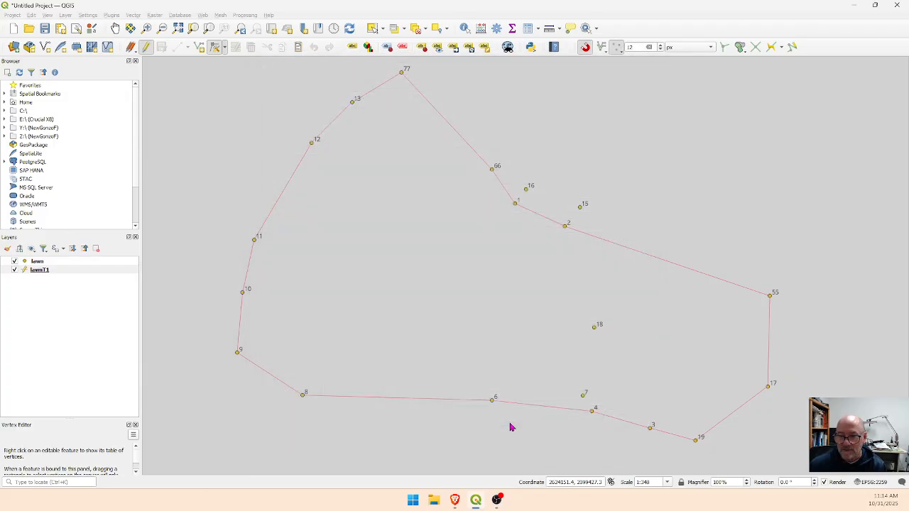